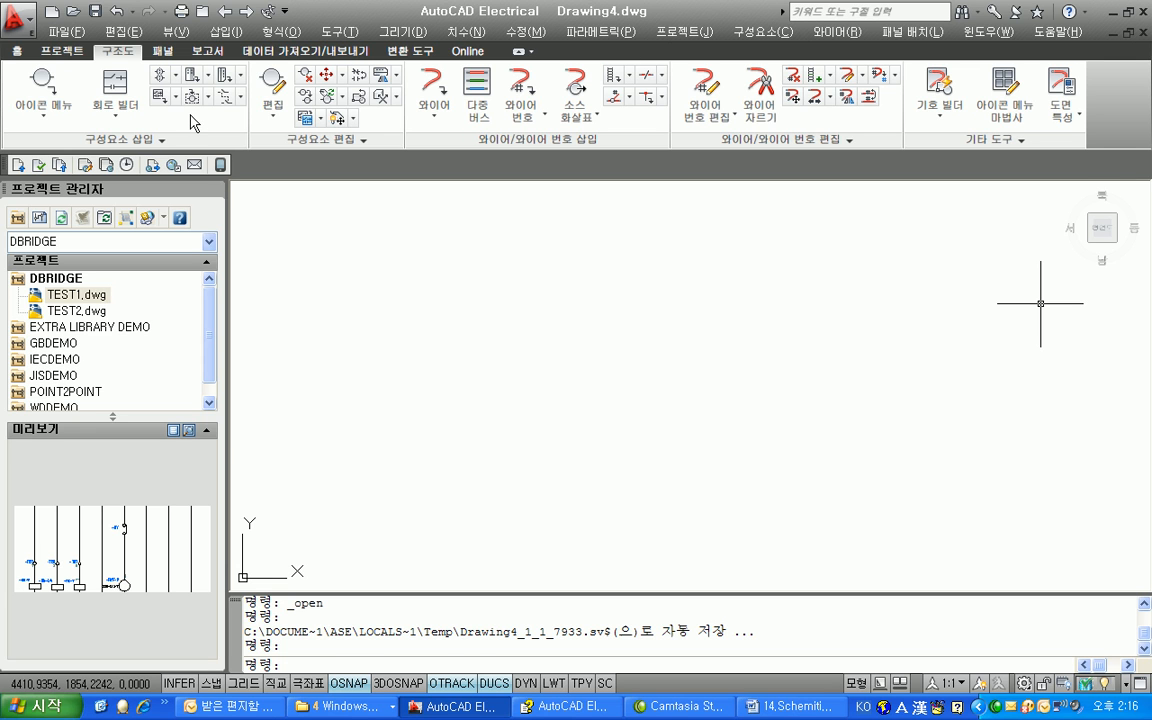
- Open the drawing VCR1_TEST.dwg from the Dbridge folder
click(73, 11)
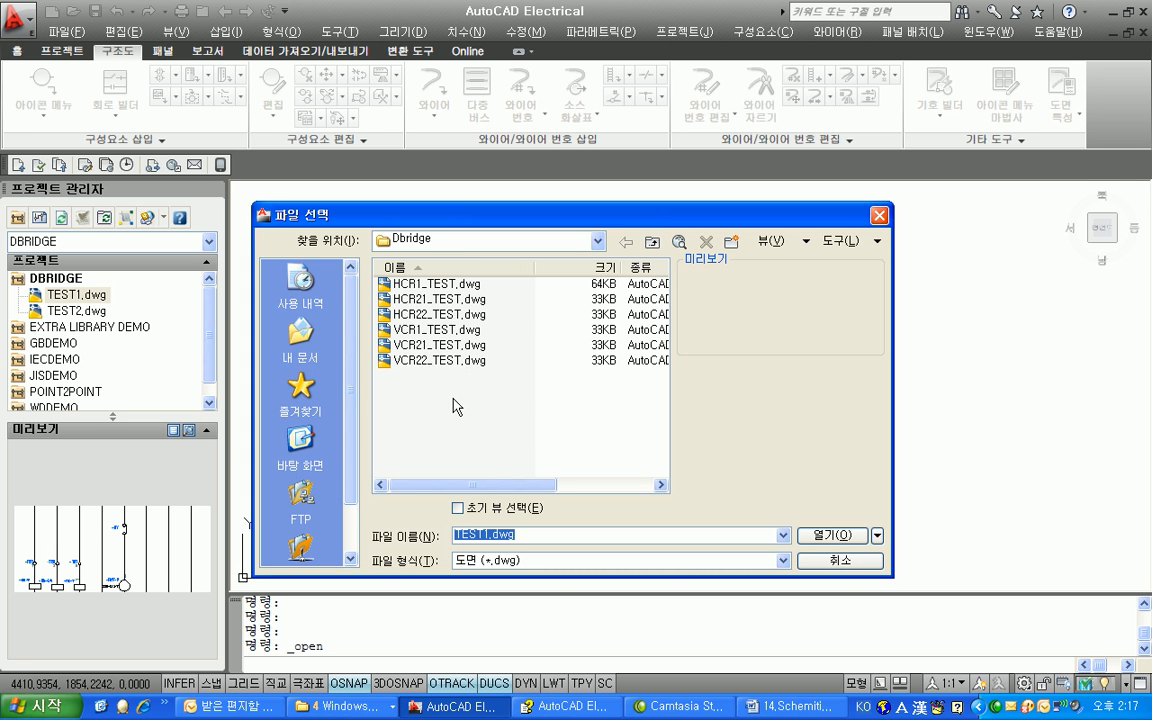
click(441, 331)
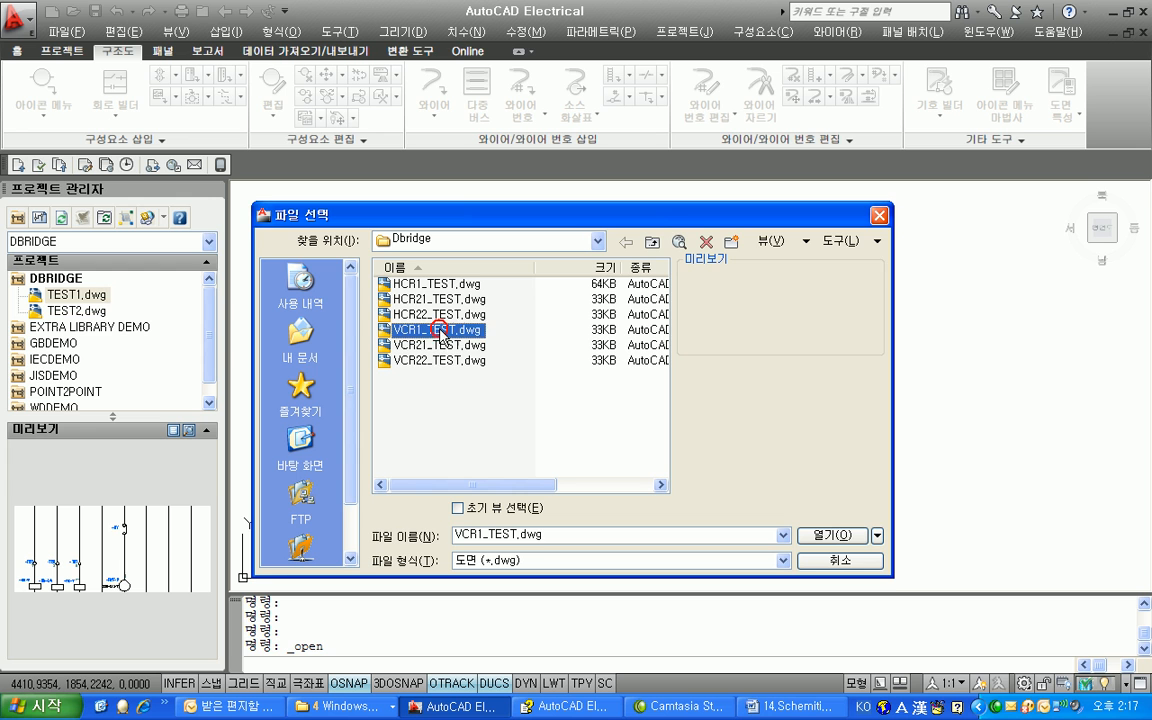
click(812, 535)
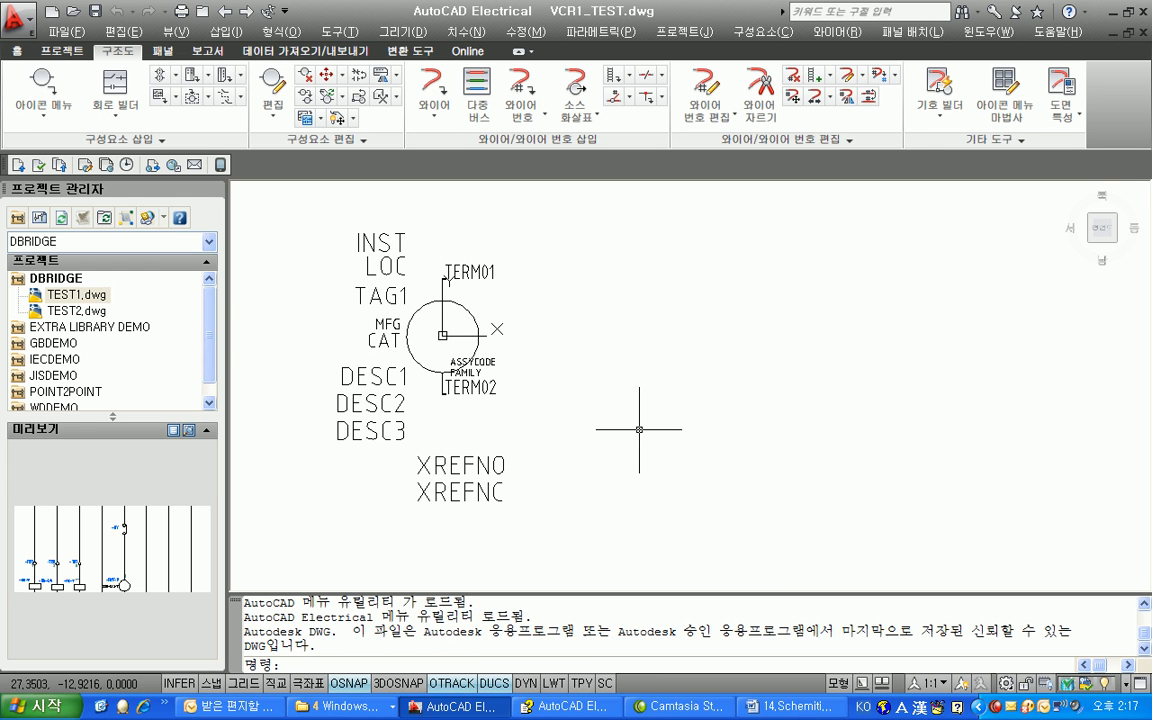
- Offset the coil symbol's circle inward by a distance of 1 to make a double circle
scroll(553, 373, up, 2)
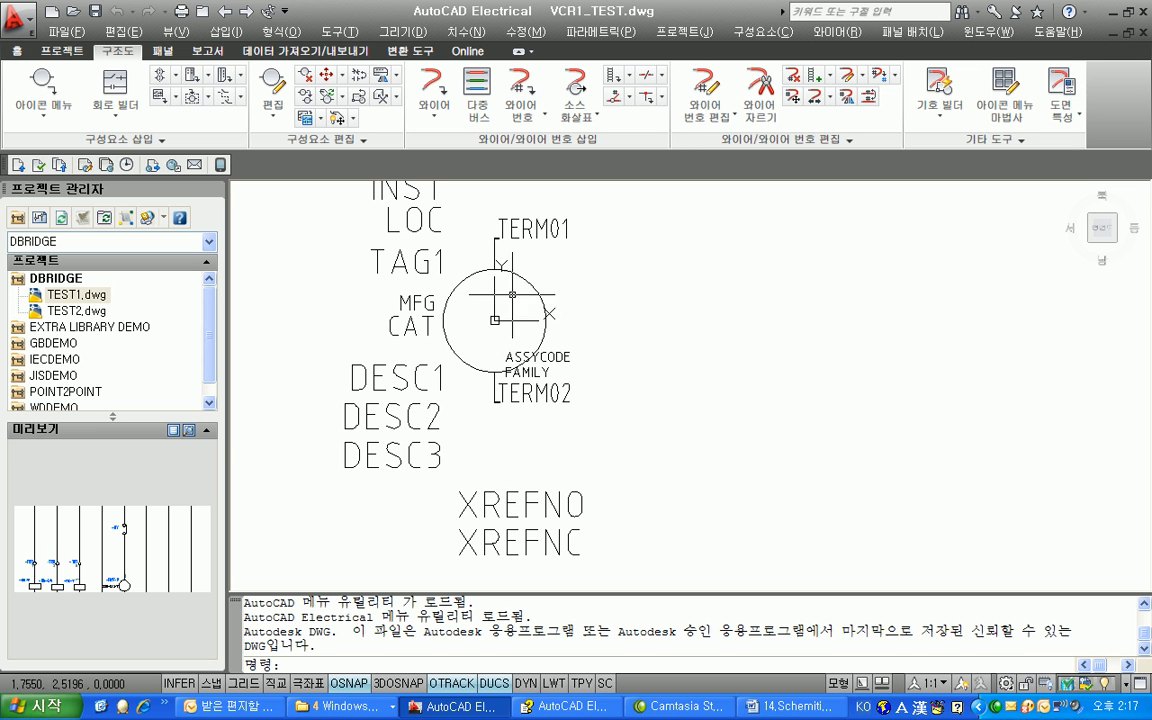
text(OFFSET)
key(Return)
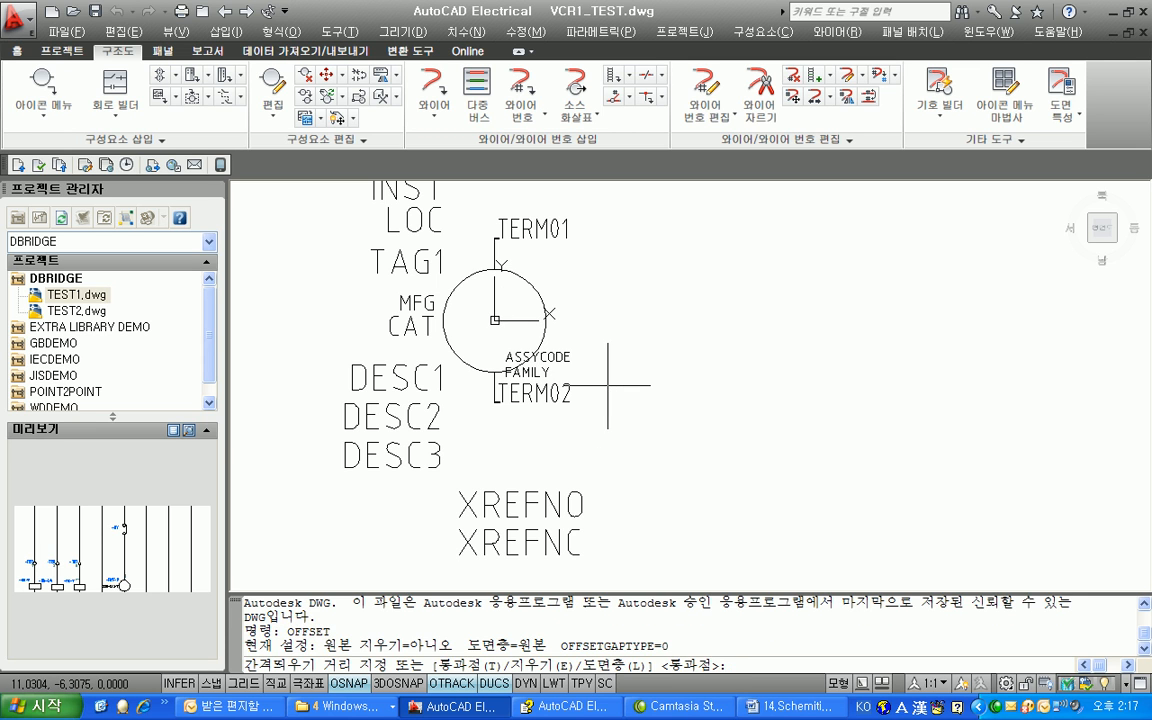
text(1)
key(Return)
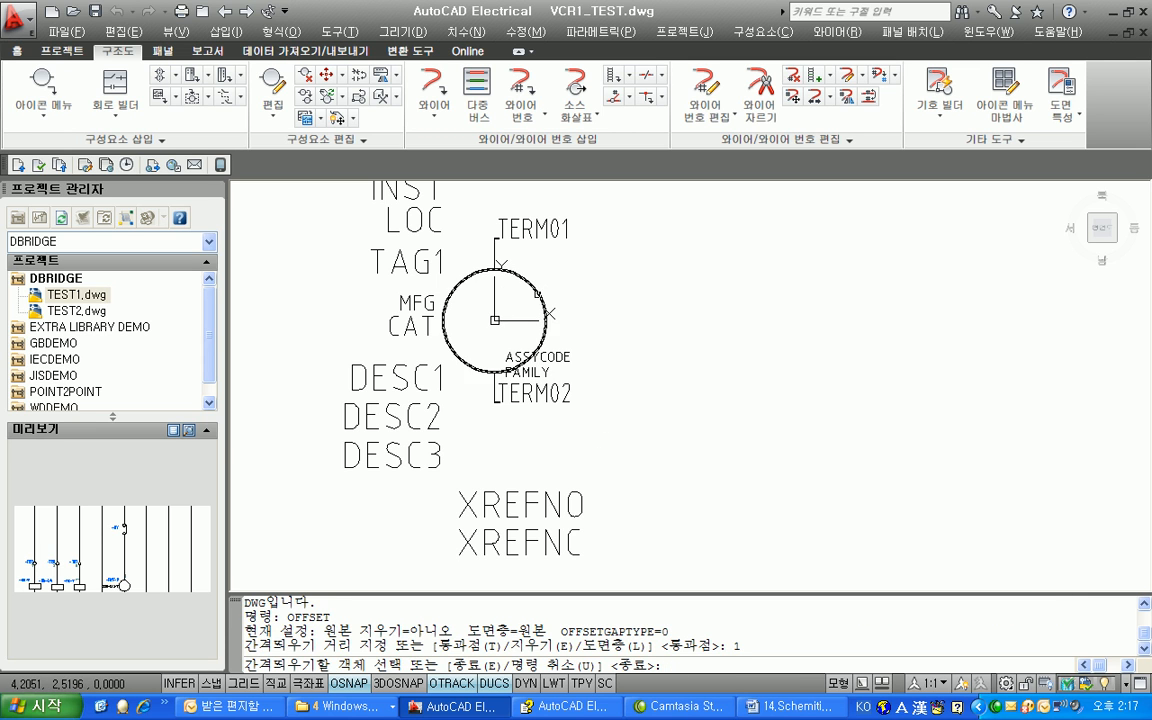
click(543, 335)
click(707, 435)
key(Escape)
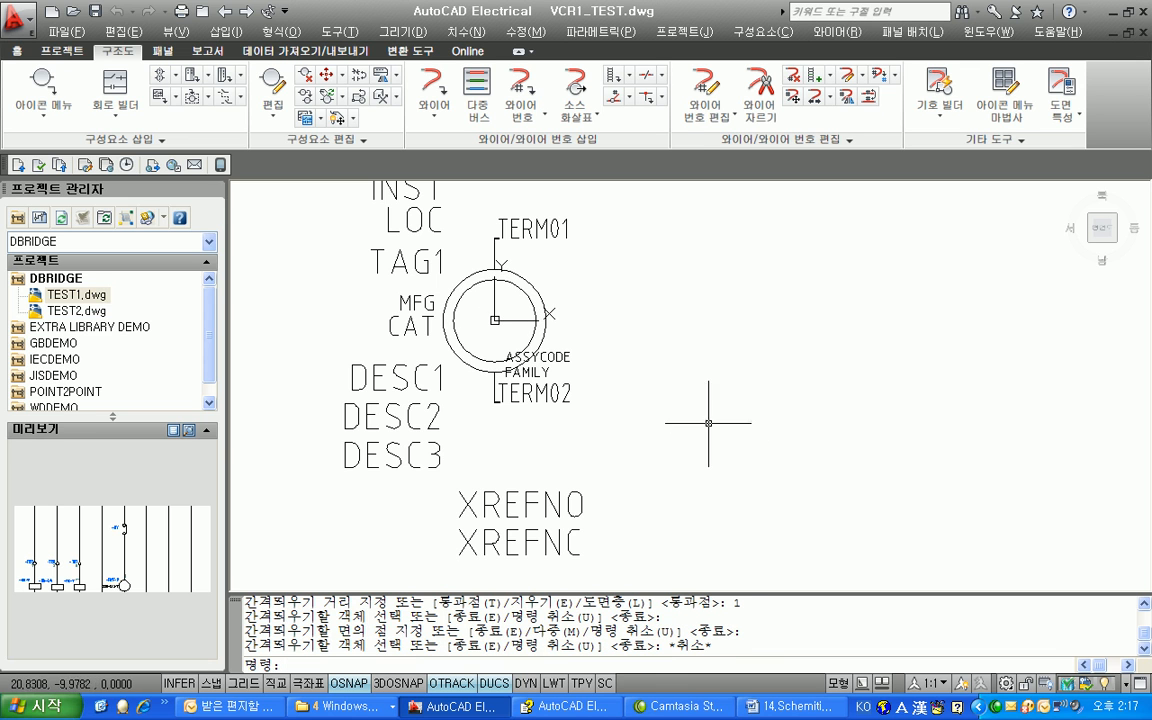
scroll(684, 409, down, 2)
middle_drag(684, 409, 737, 406)
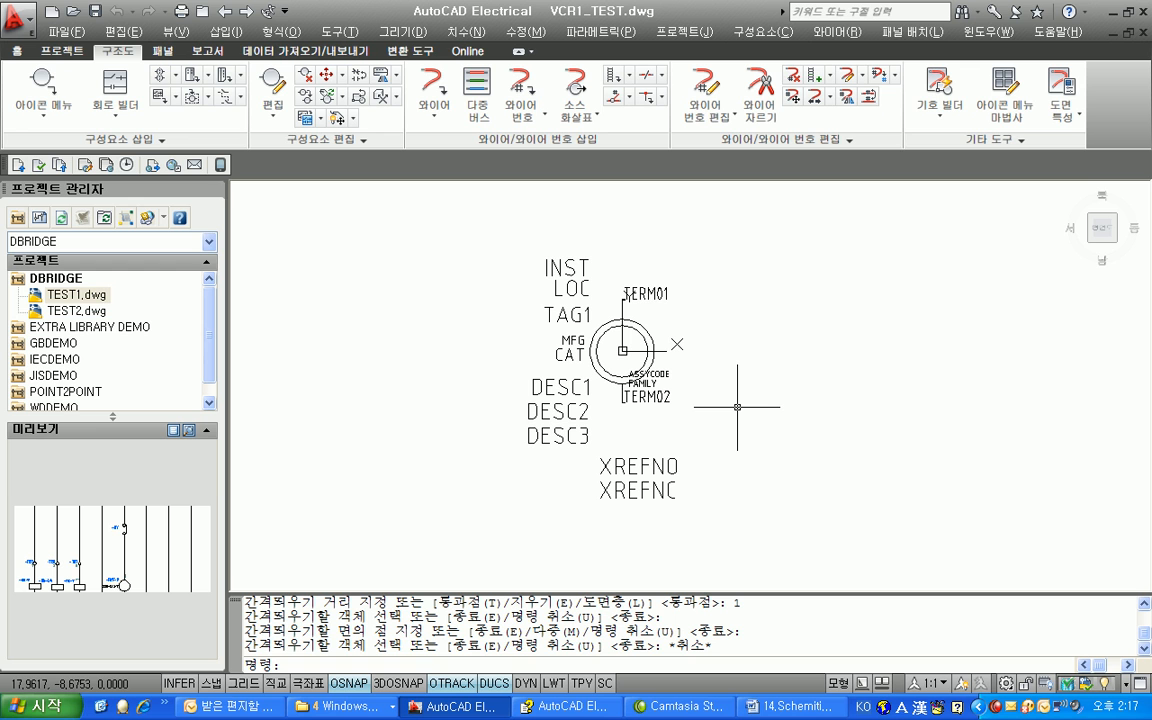
click(937, 85)
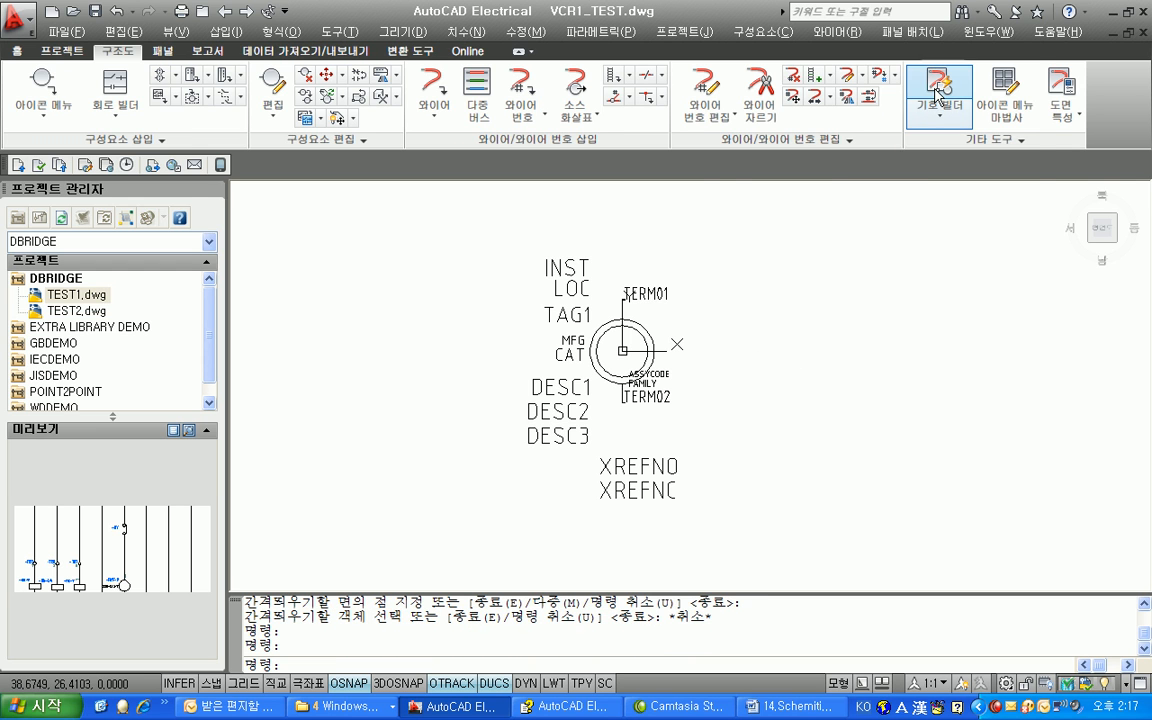
click(891, 444)
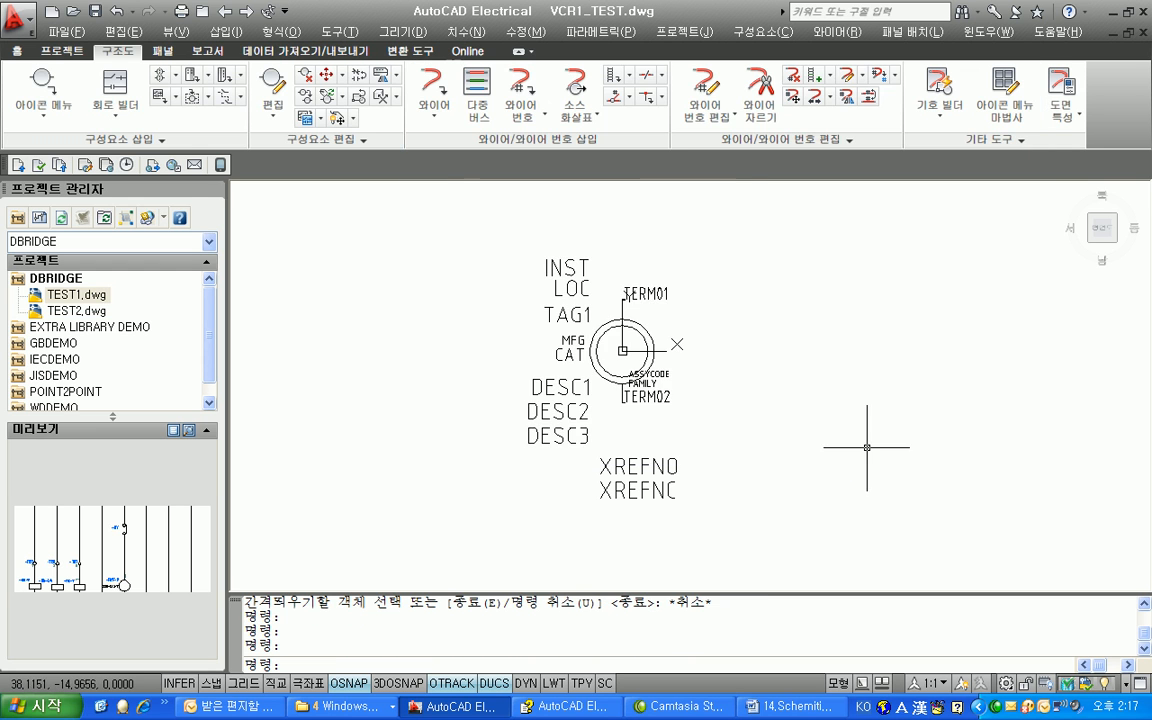
middle_drag(695, 406, 746, 447)
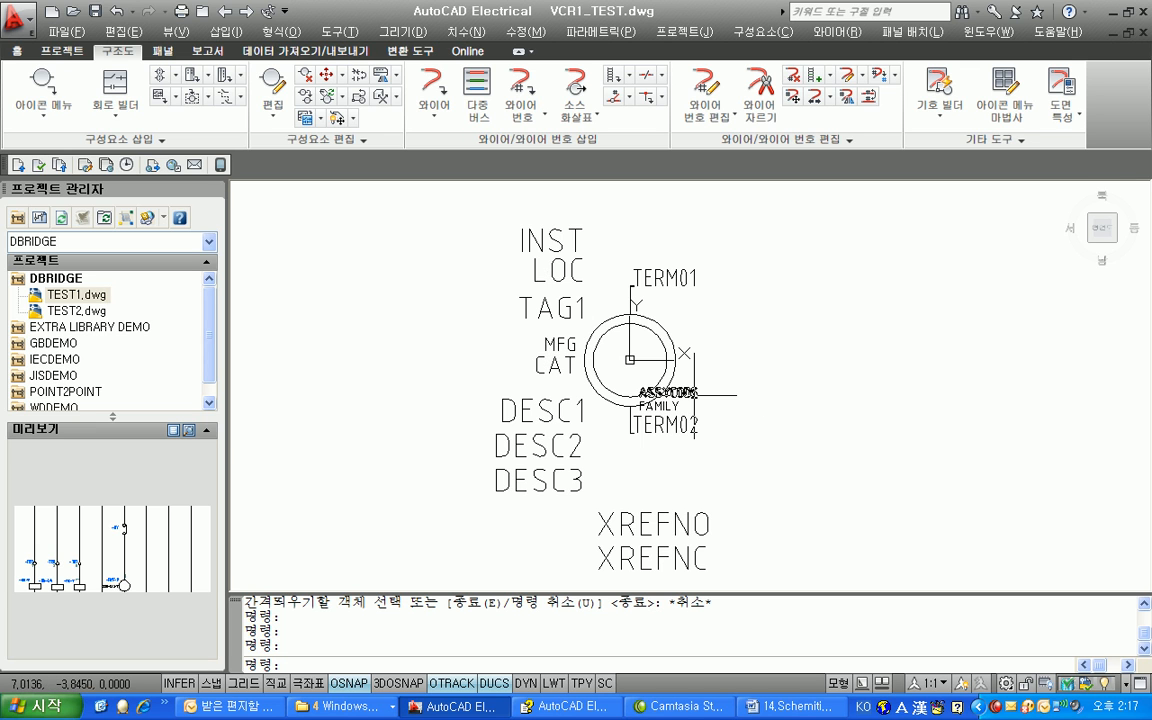
- Set the default value of the FAMILY attribute definition to TD in the vertical coil symbol
scroll(690, 393, up, 2)
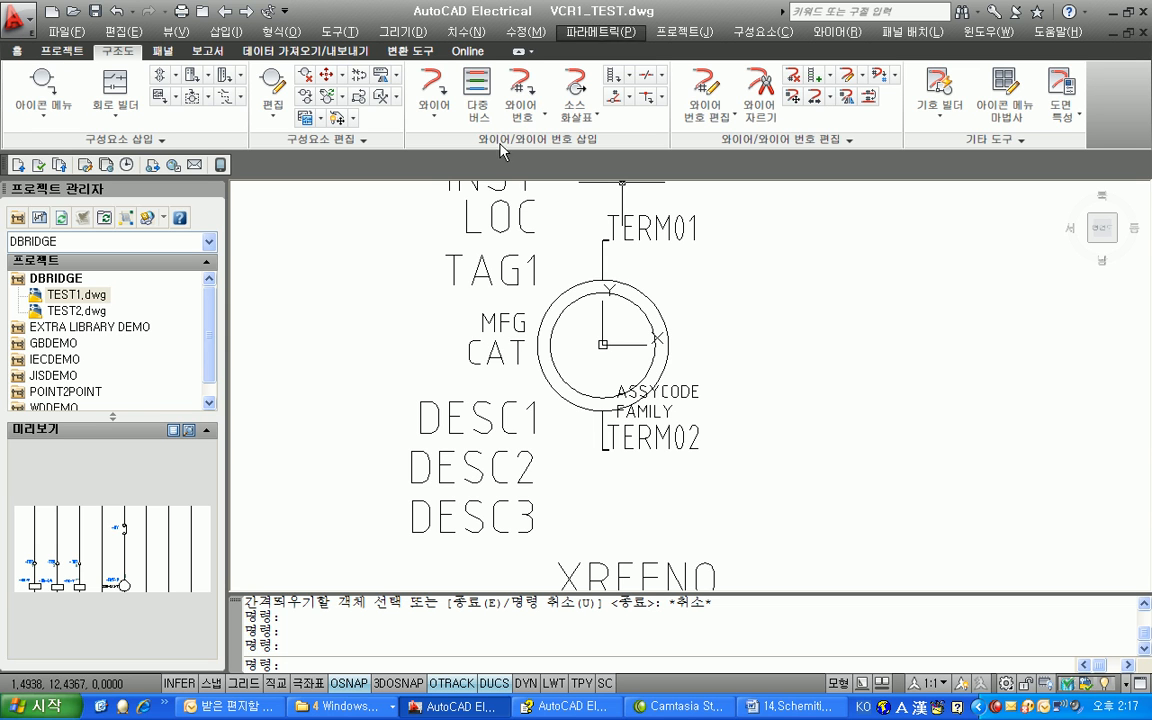
double_click(649, 411)
drag(981, 440, 556, 260)
click(608, 344)
drag(608, 344, 551, 351)
text(TD)
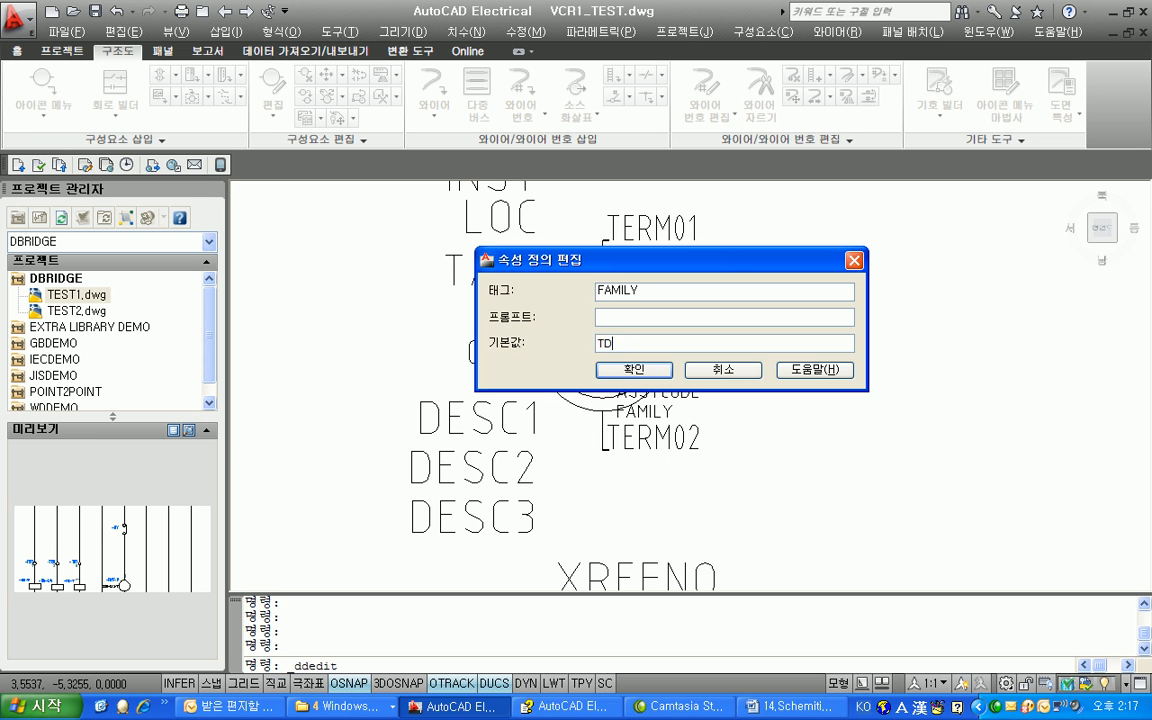
key(Return)
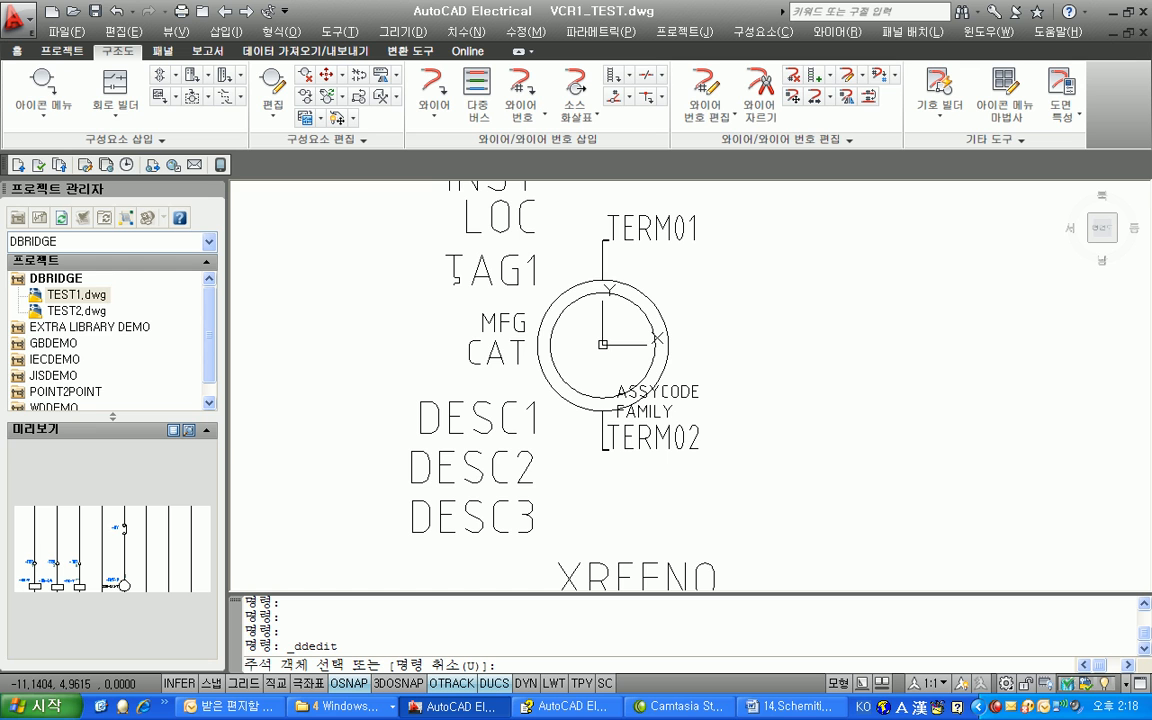
- Set the default value of the TAG1 attribute definition to Y and finish attribute editing
click(477, 270)
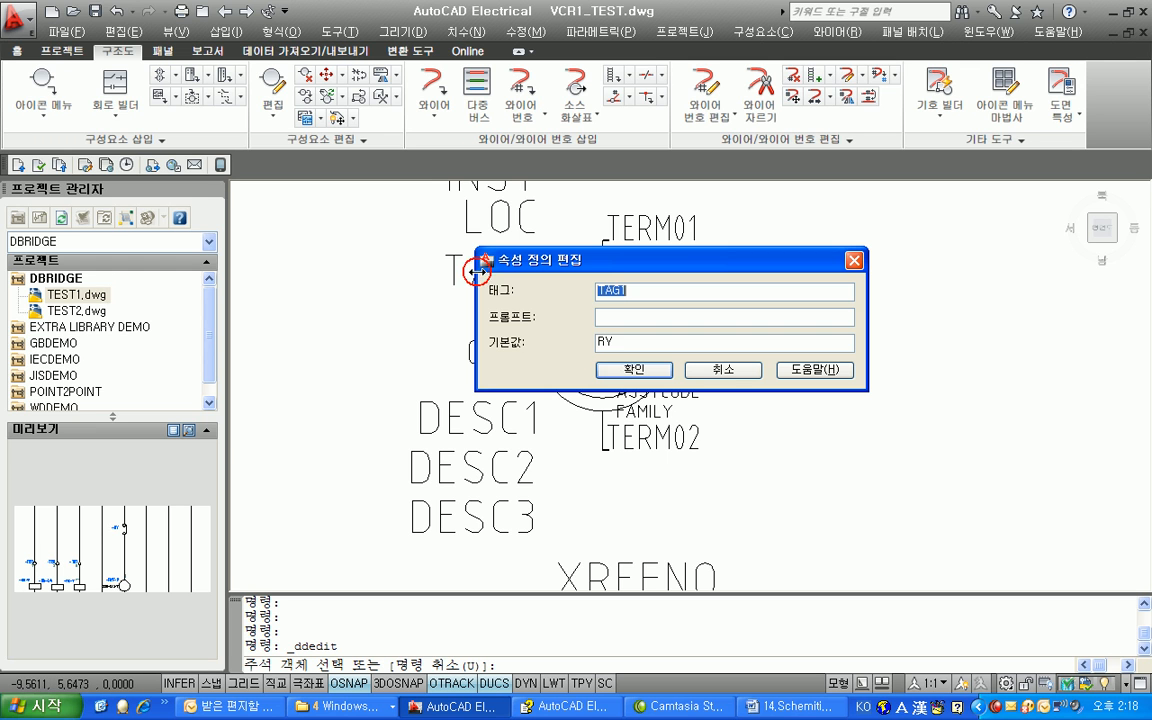
key(Tab)
key(Tab)
text(Y)
key(Return)
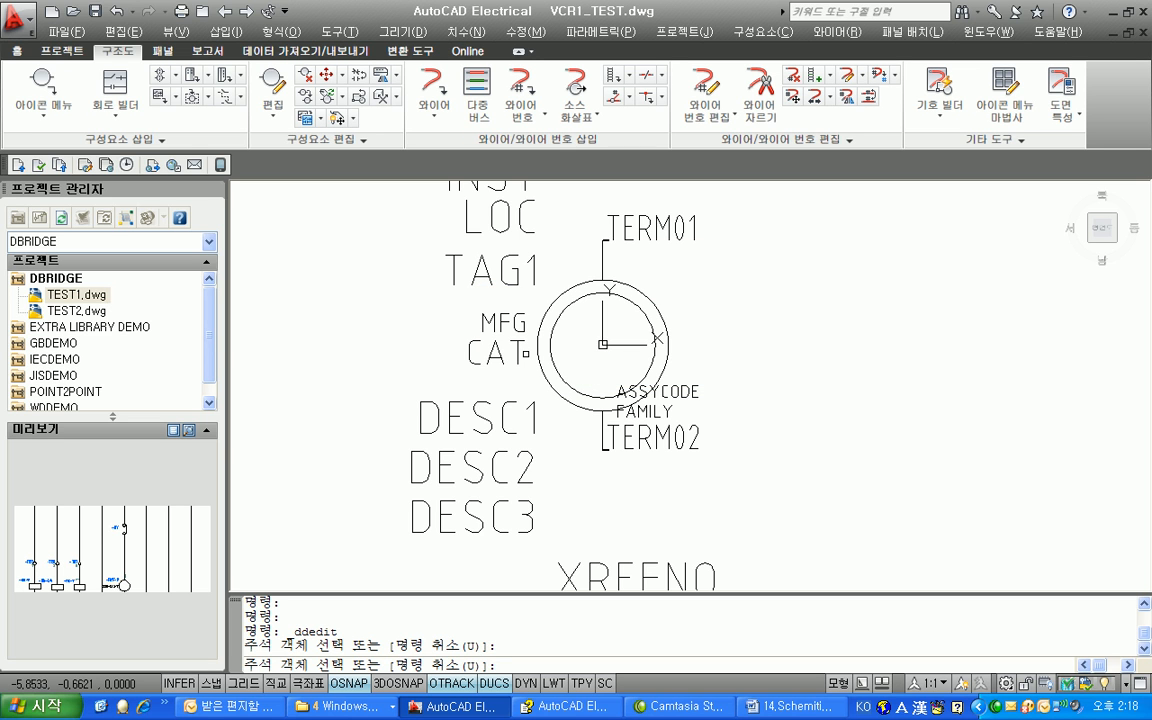
key(Escape)
scroll(526, 352, down, 2)
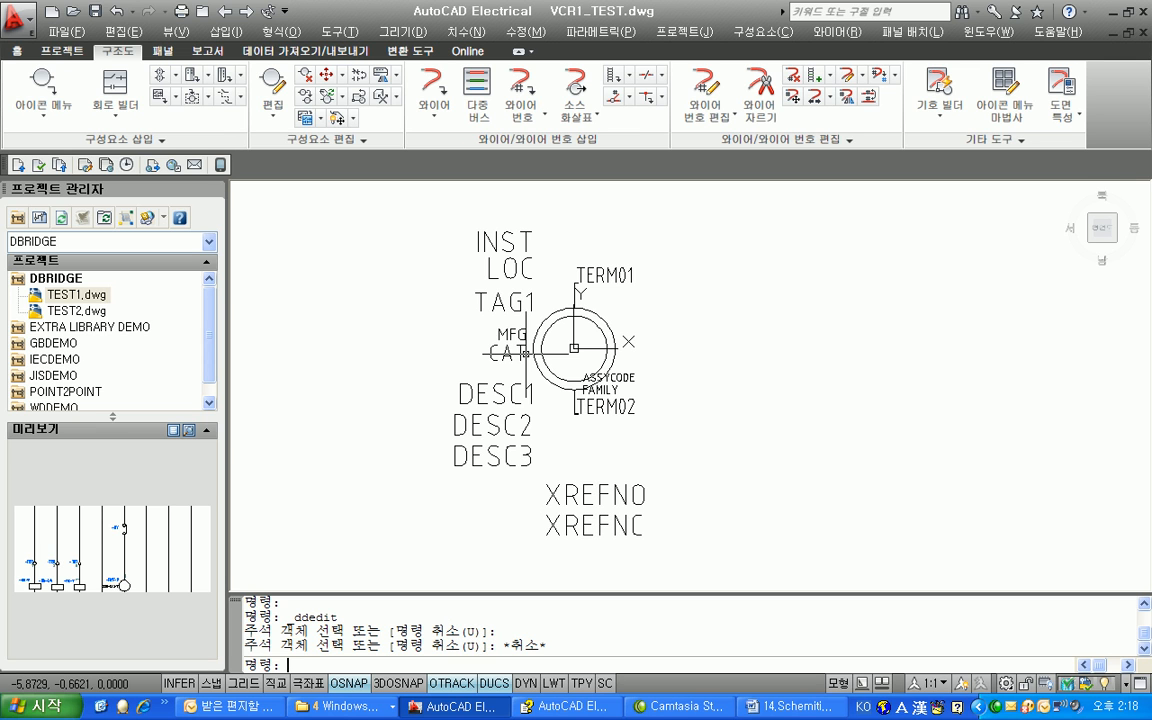
- Save the modified vertical symbol as a new drawing named VTD1_TEST.dwg in the Dbridge folder
click(20, 19)
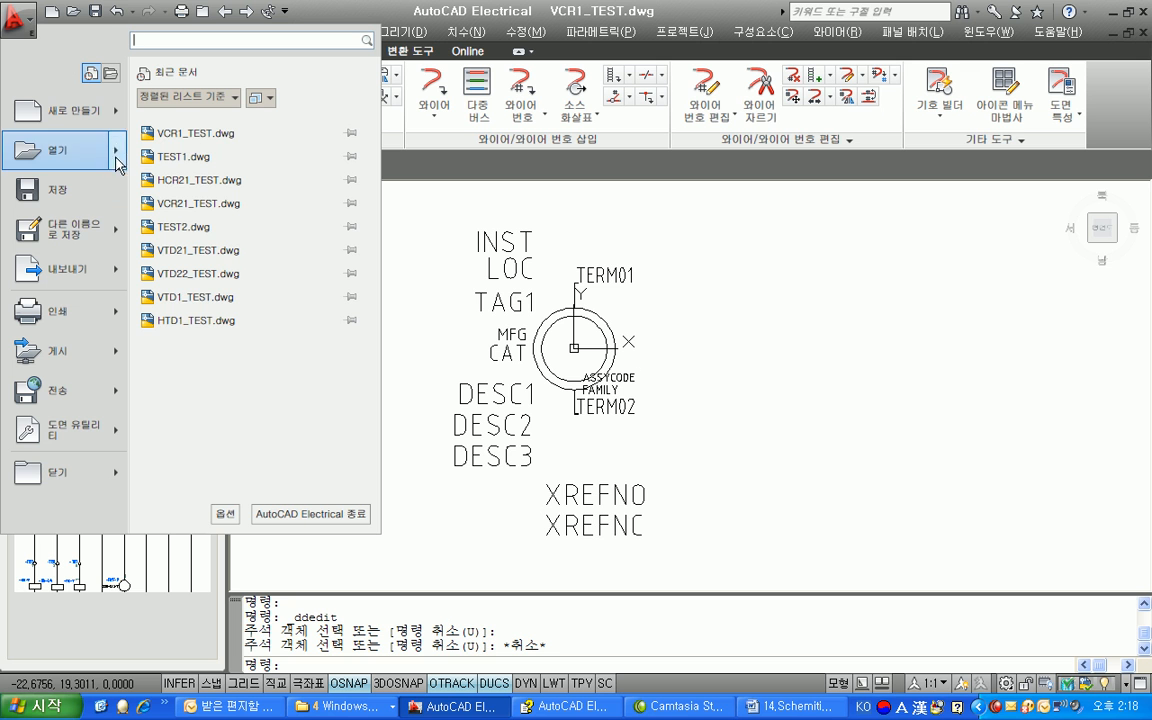
click(88, 242)
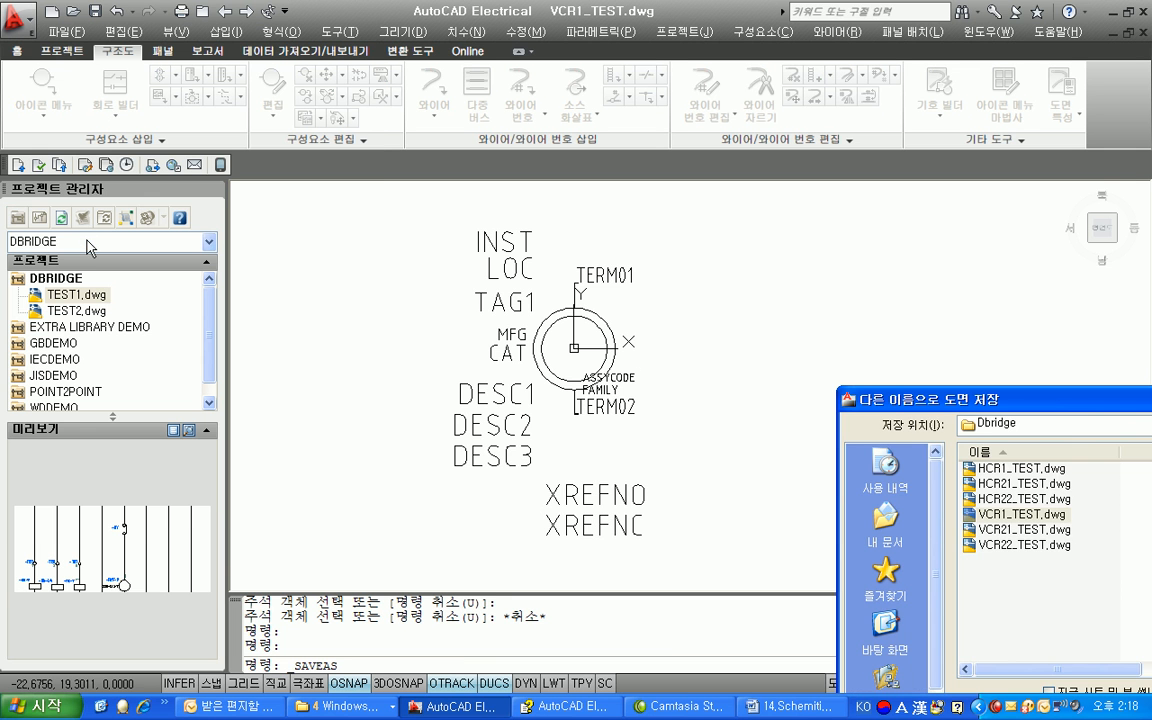
drag(1000, 398, 629, 254)
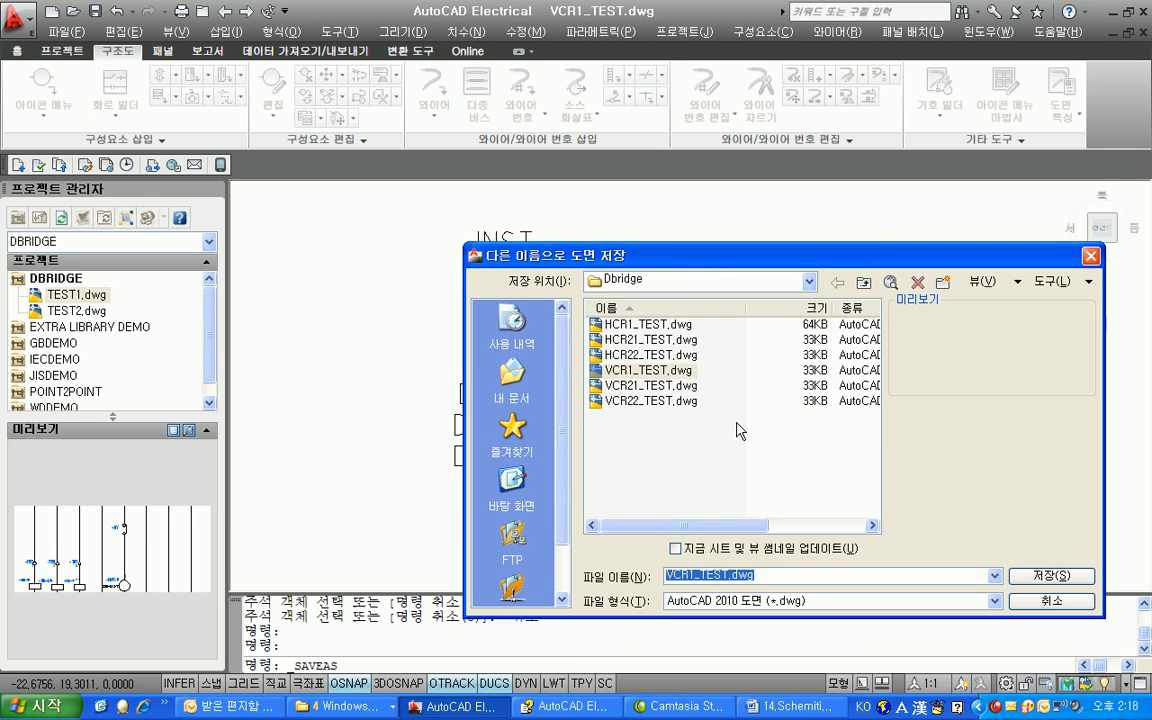
click(685, 572)
key(BackSpace)
key(BackSpace)
text(TD)
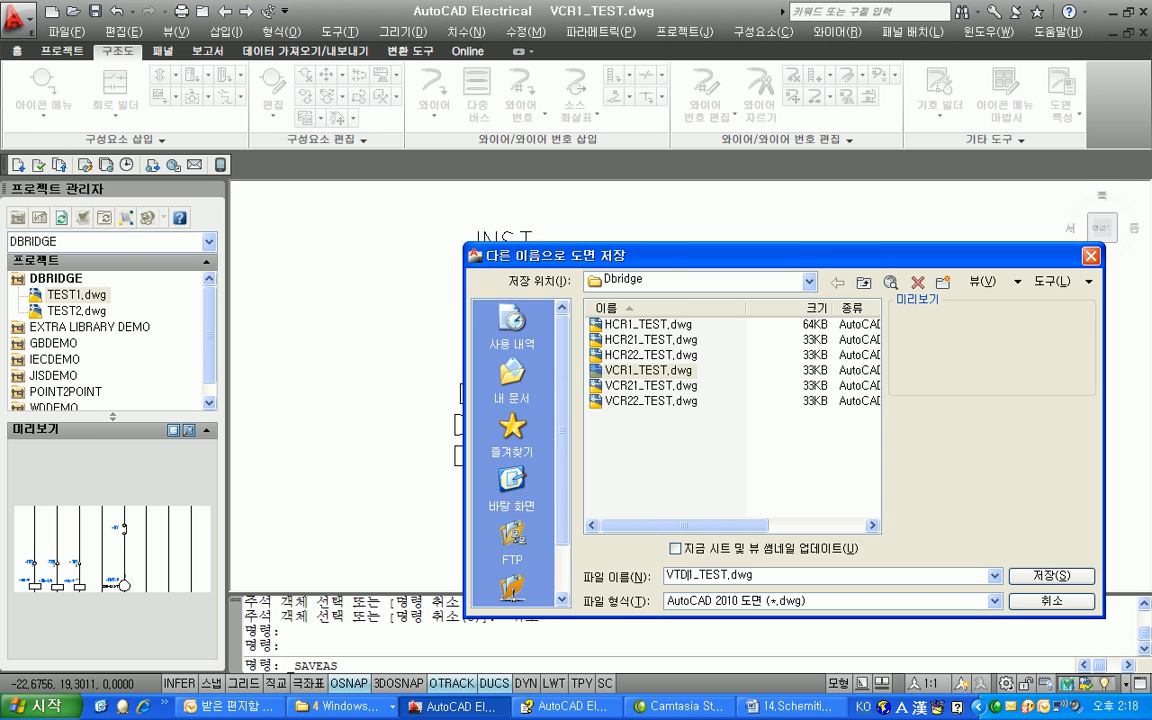
click(1049, 576)
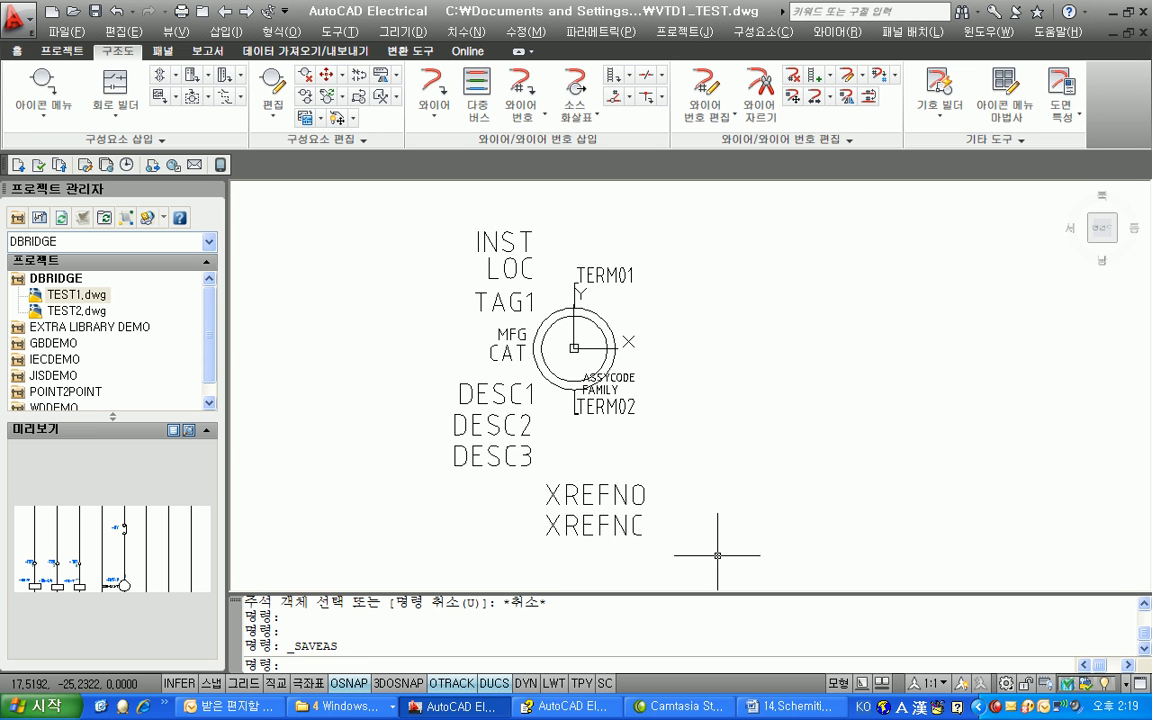
- Open the horizontal coil symbol drawing HCR1_TEST.dwg from the Dbridge folder
click(68, 14)
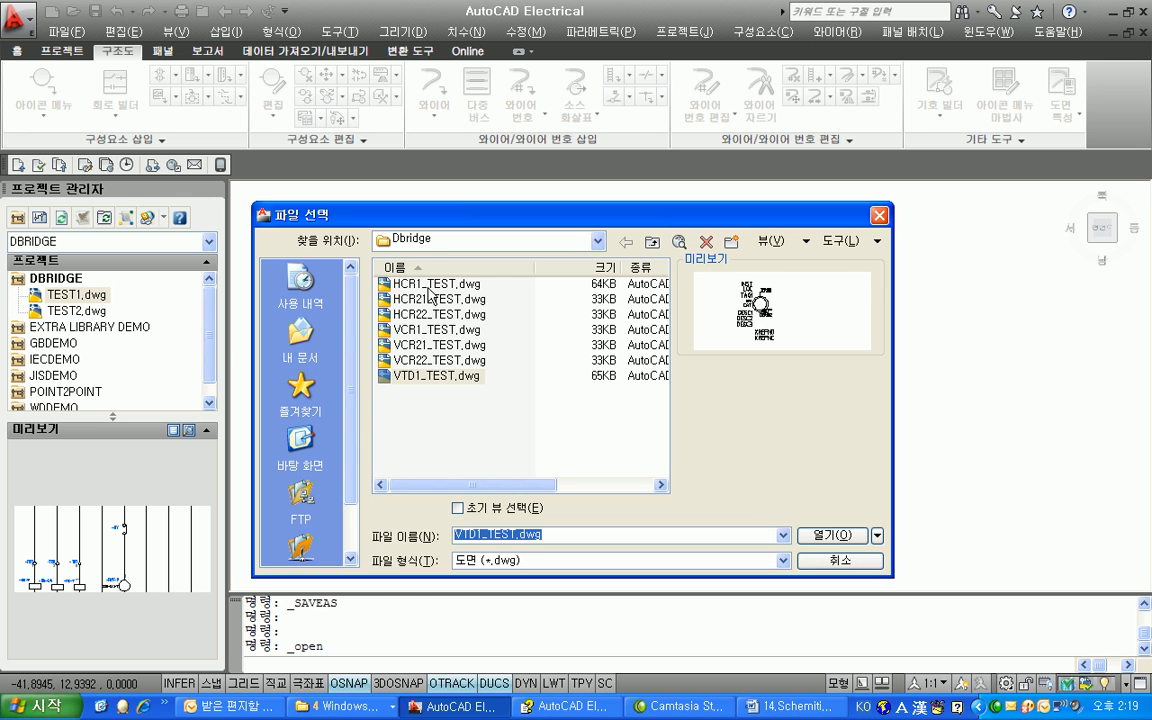
click(436, 284)
key(Return)
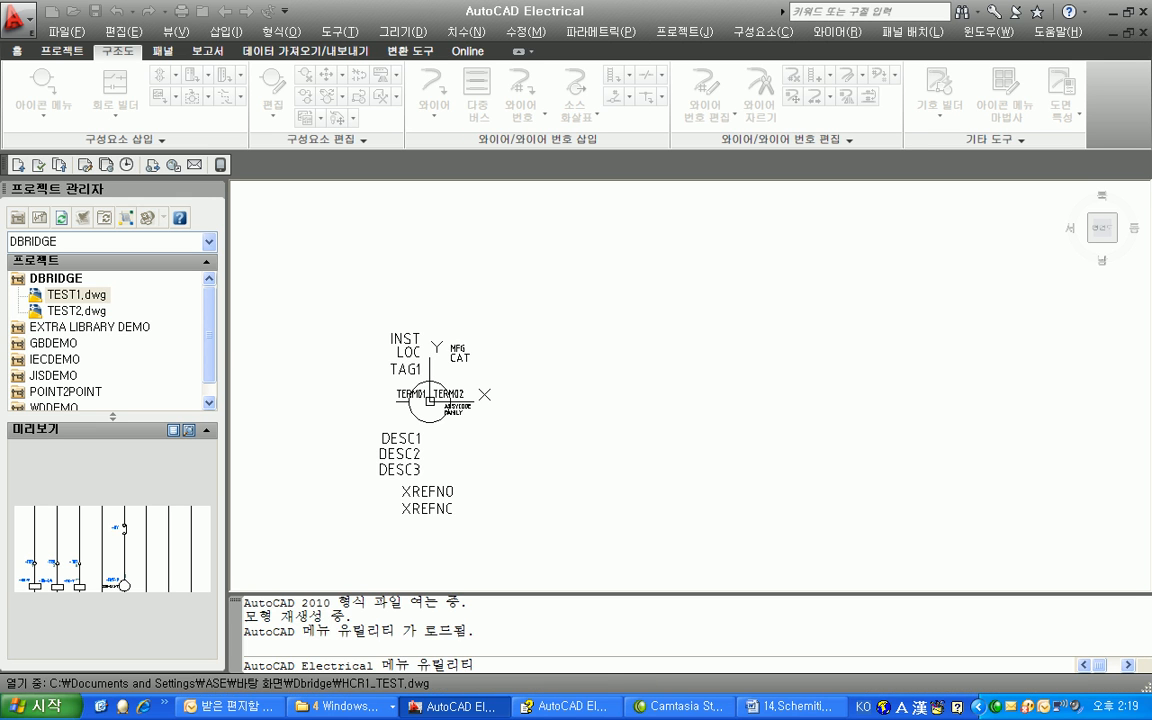
- Offset the horizontal coil symbol's circle inward by a distance of 1
text(offset)
key(Return)
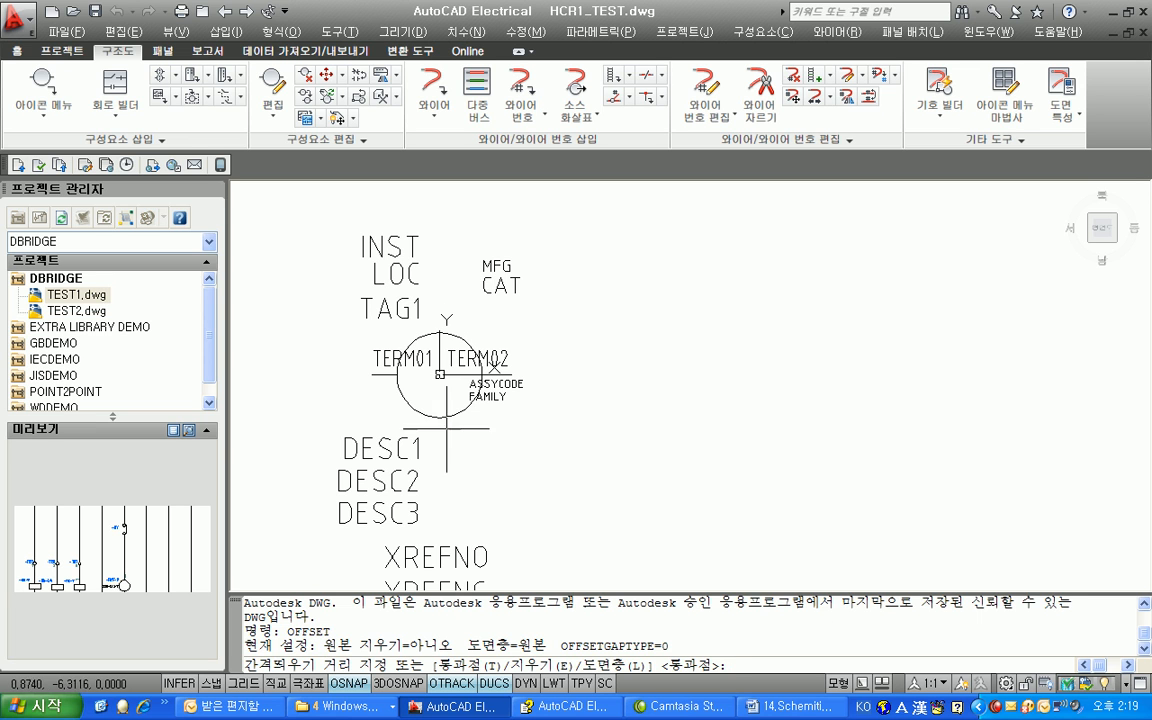
key(Return)
key(Return)
key(Return)
text(1)
key(Return)
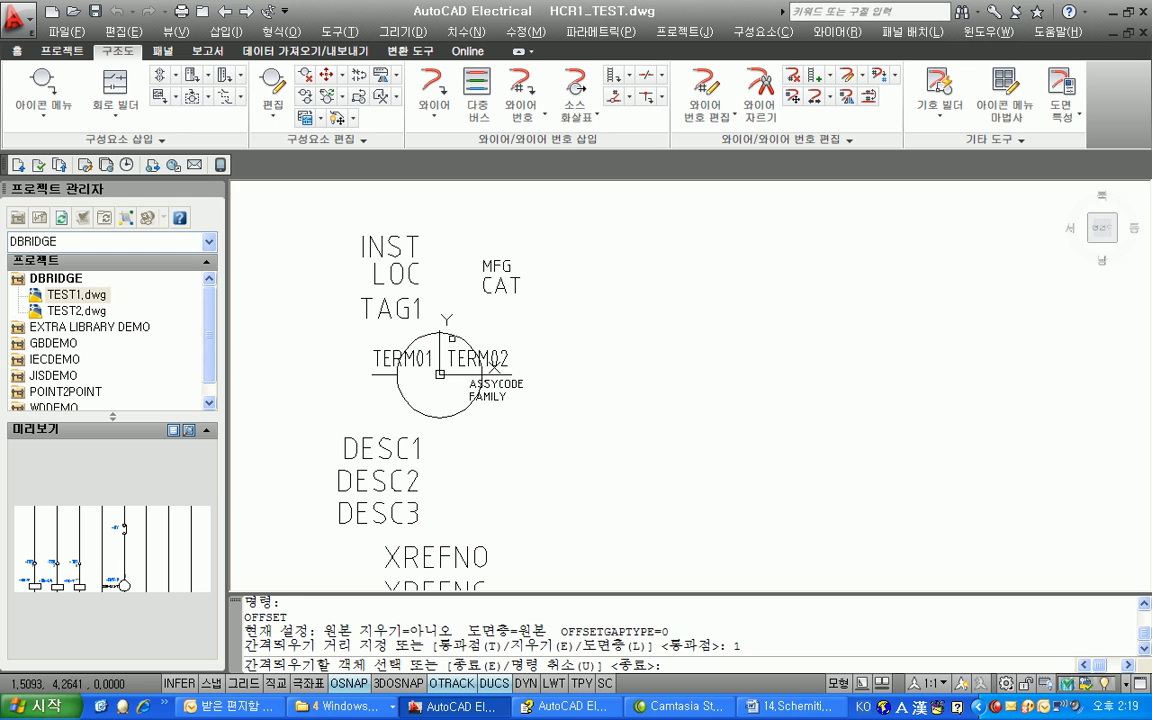
click(437, 373)
click(463, 402)
key(Escape)
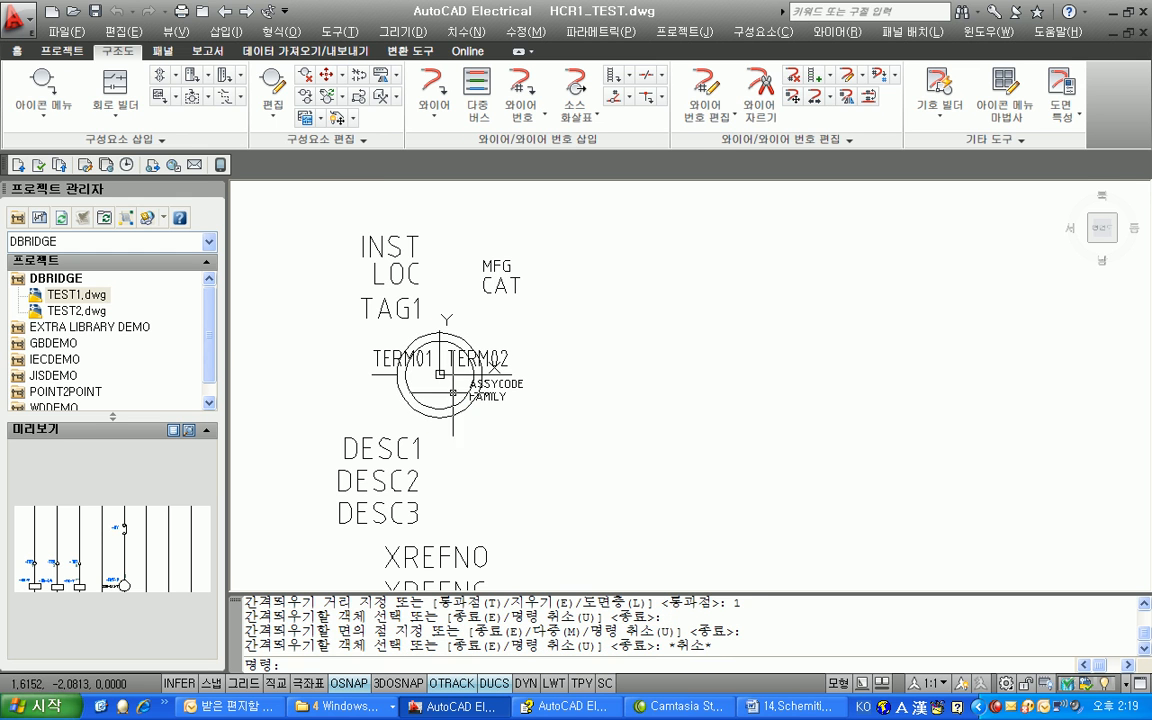
- Set the default value of the horizontal symbol's FAMILY attribute definition to TD
scroll(463, 402, up, 3)
double_click(624, 455)
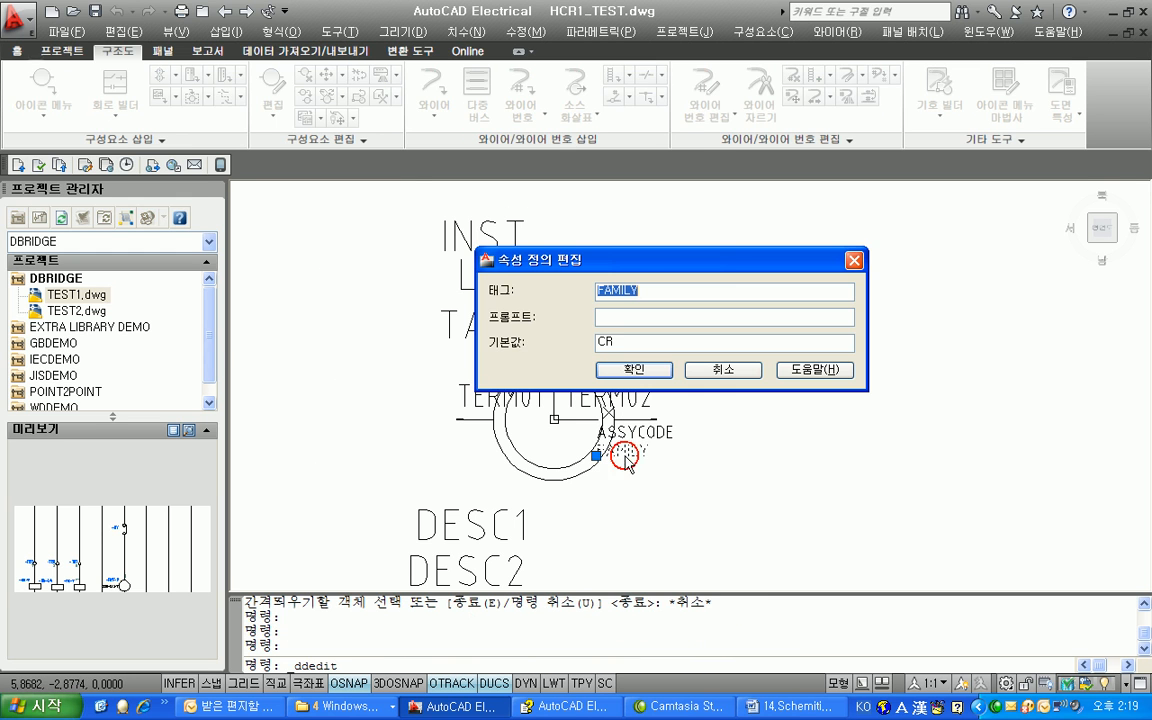
double_click(606, 342)
text(TD)
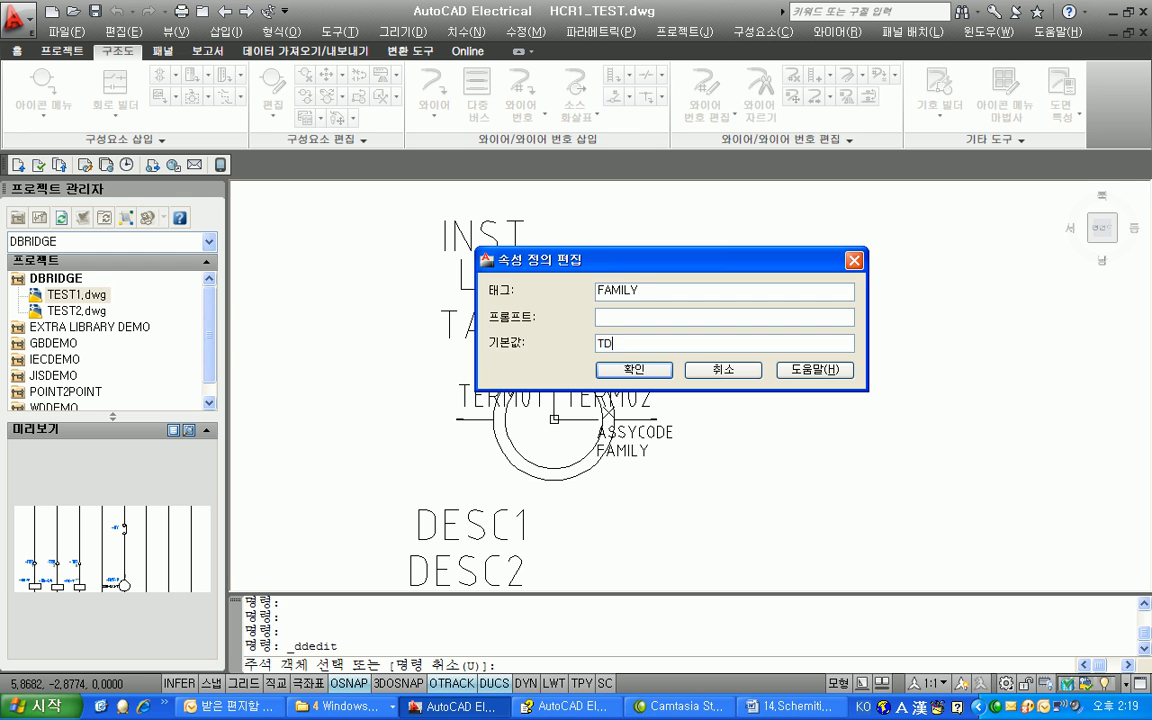
key(Return)
- Set the default value of the horizontal symbol's TAG1 attribute definition to T and finish attribute editing
click(455, 320)
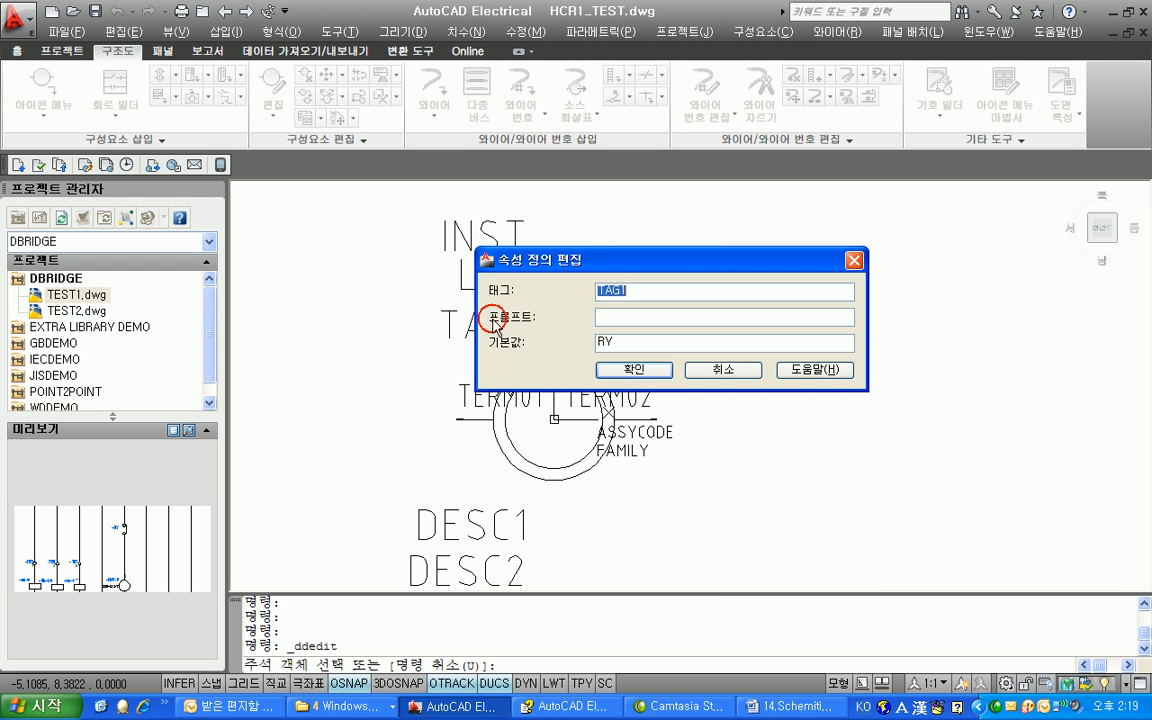
key(Tab)
key(Tab)
text(T)
key(Return)
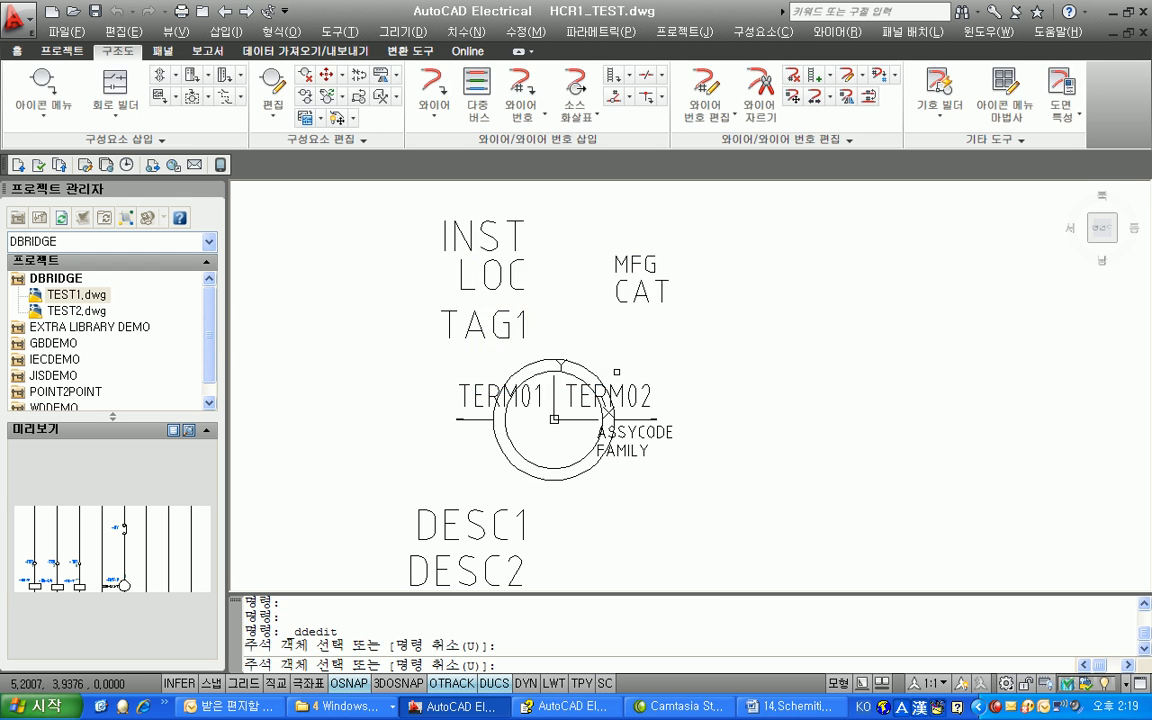
key(Escape)
scroll(636, 436, down, 2)
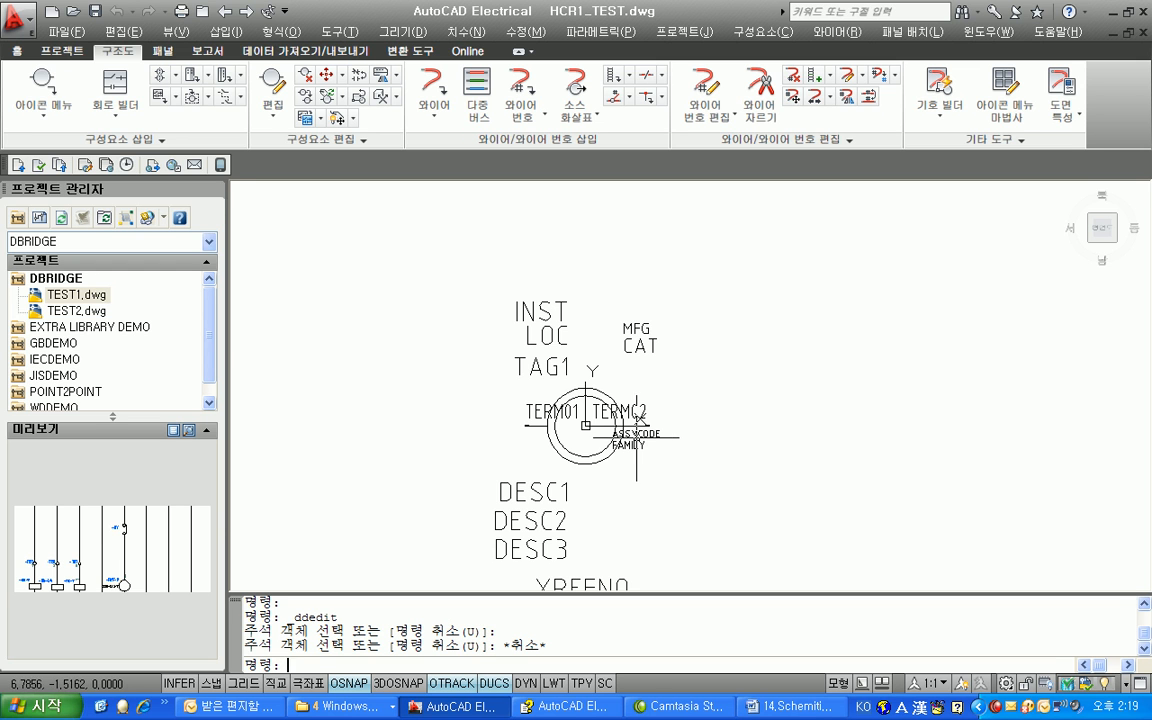
- Save the modified horizontal coil symbol drawing as HTD1_TEST.dwg in the Dbridge folder
click(22, 20)
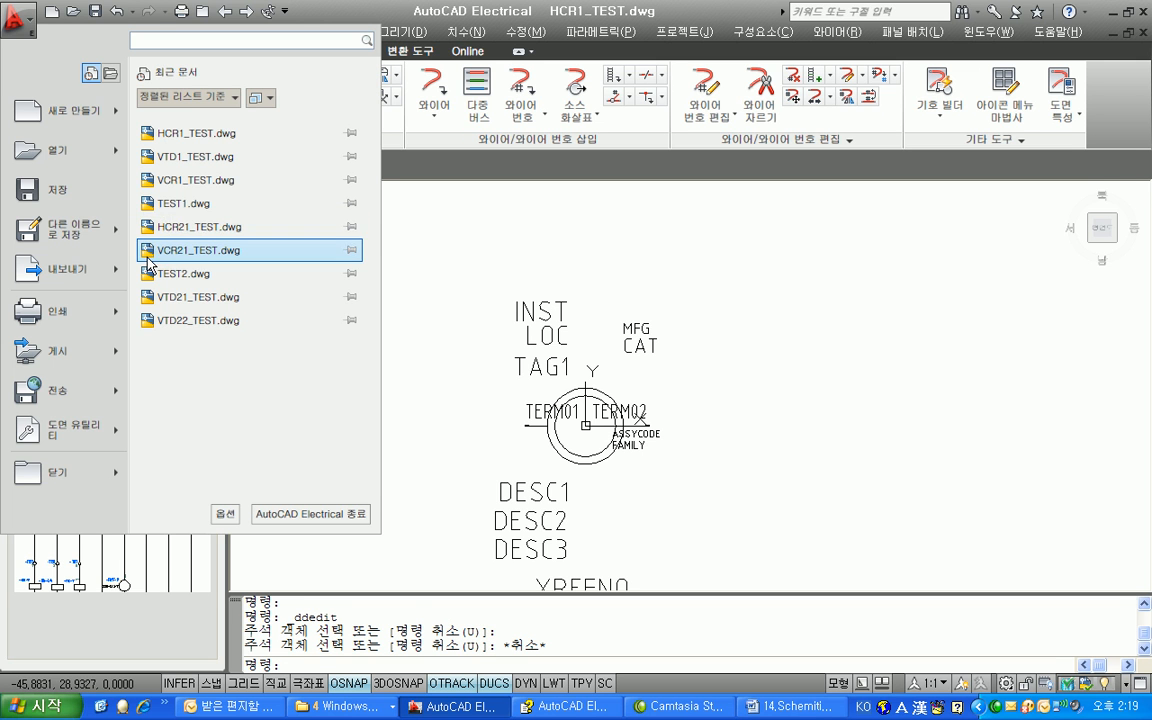
click(80, 228)
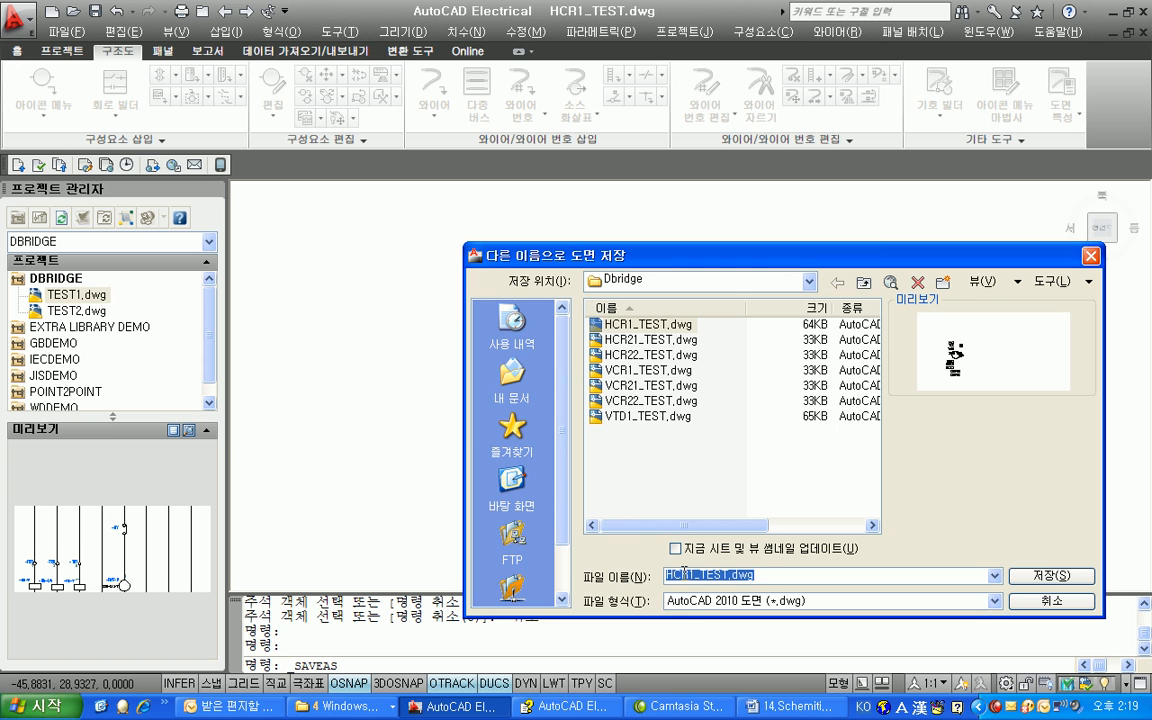
drag(692, 577, 683, 577)
key(BackSpace)
key(BackSpace)
text(TD)
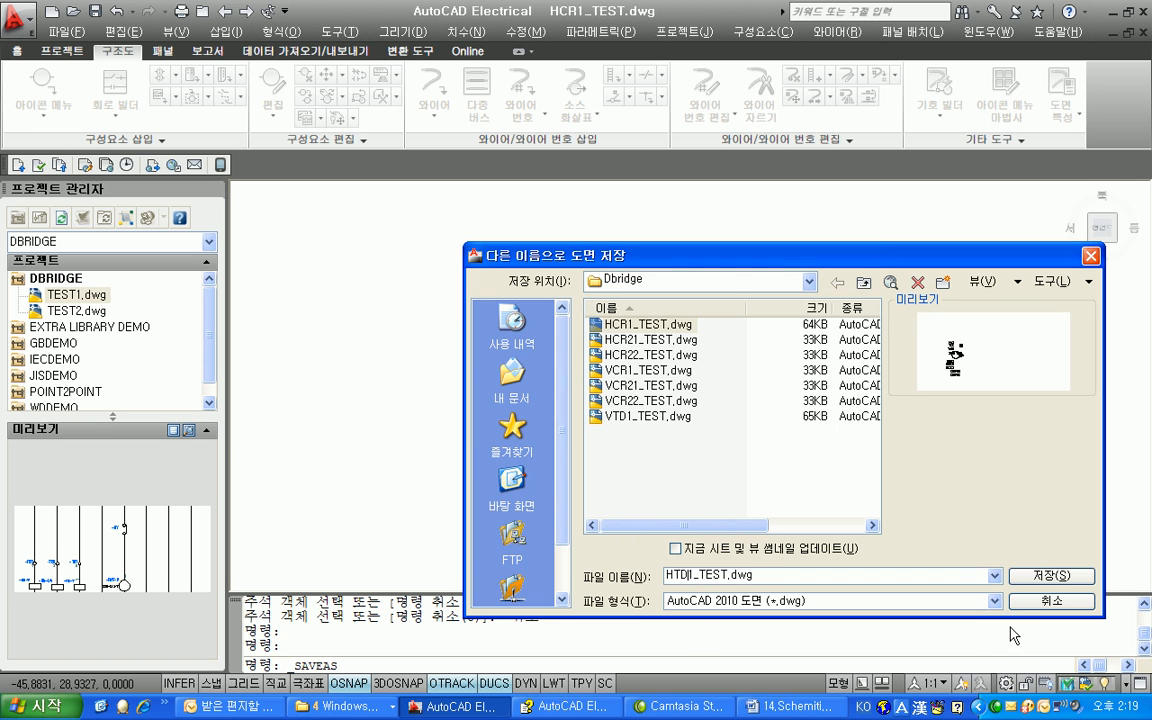
key(Return)
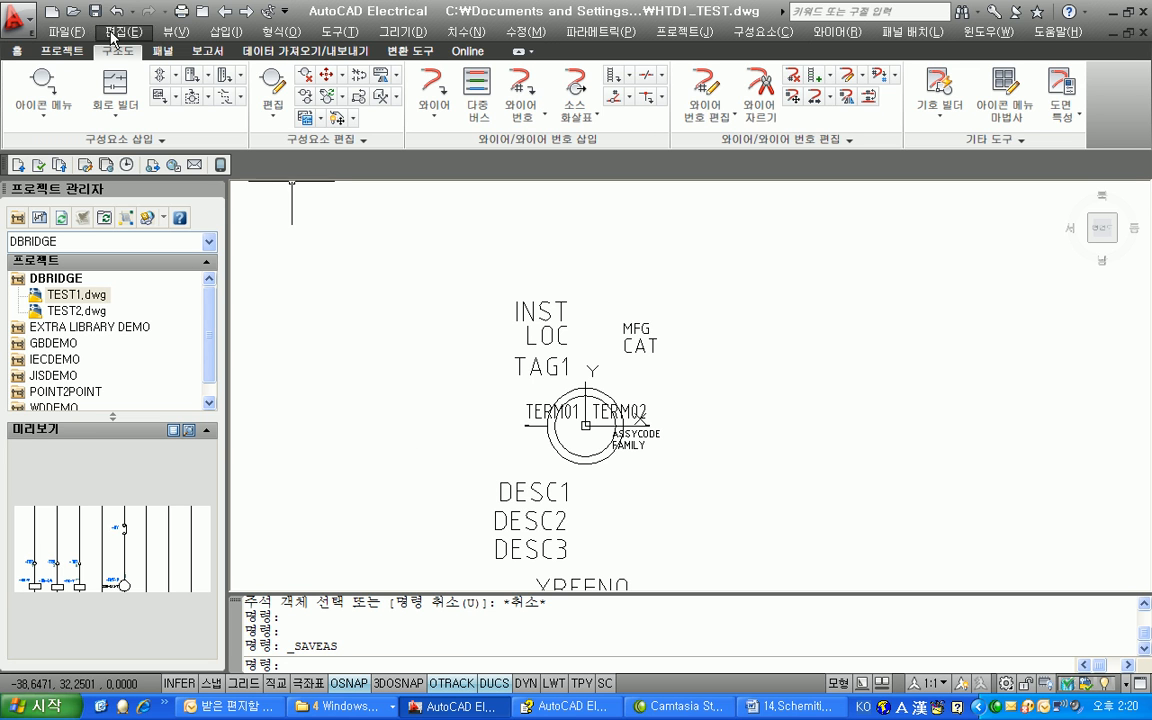
- Open the horizontal contact symbol drawing HCR21_TEST.dwg from the Dbridge folder
click(73, 11)
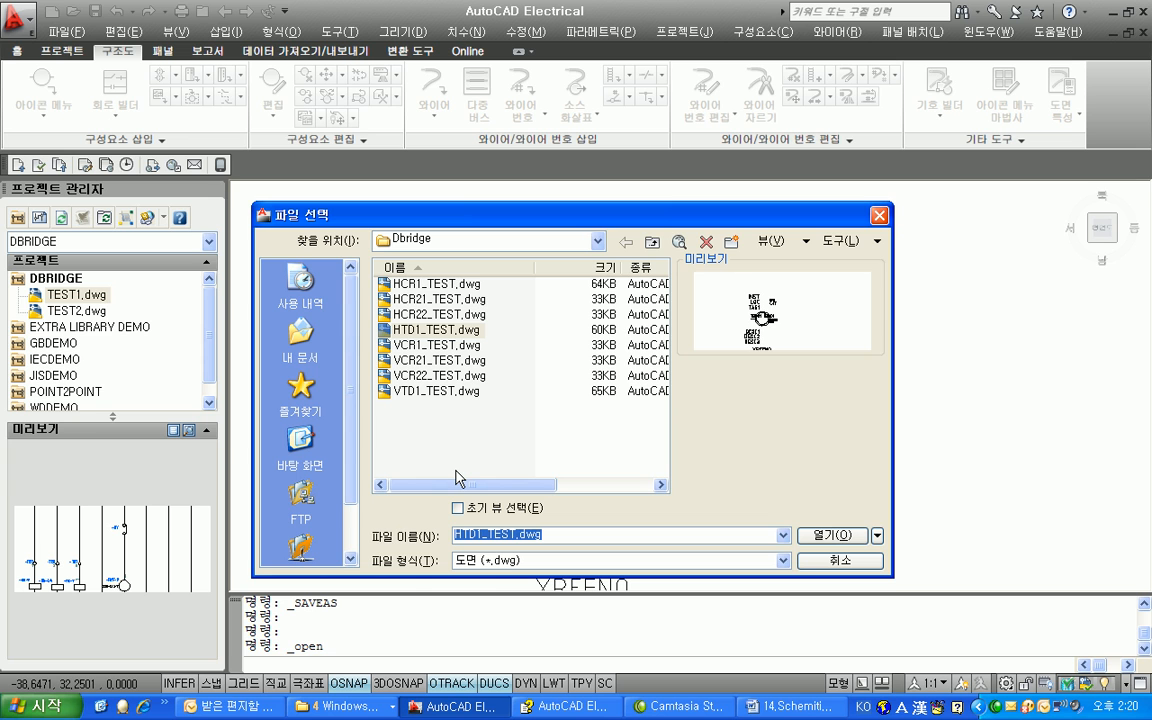
click(440, 299)
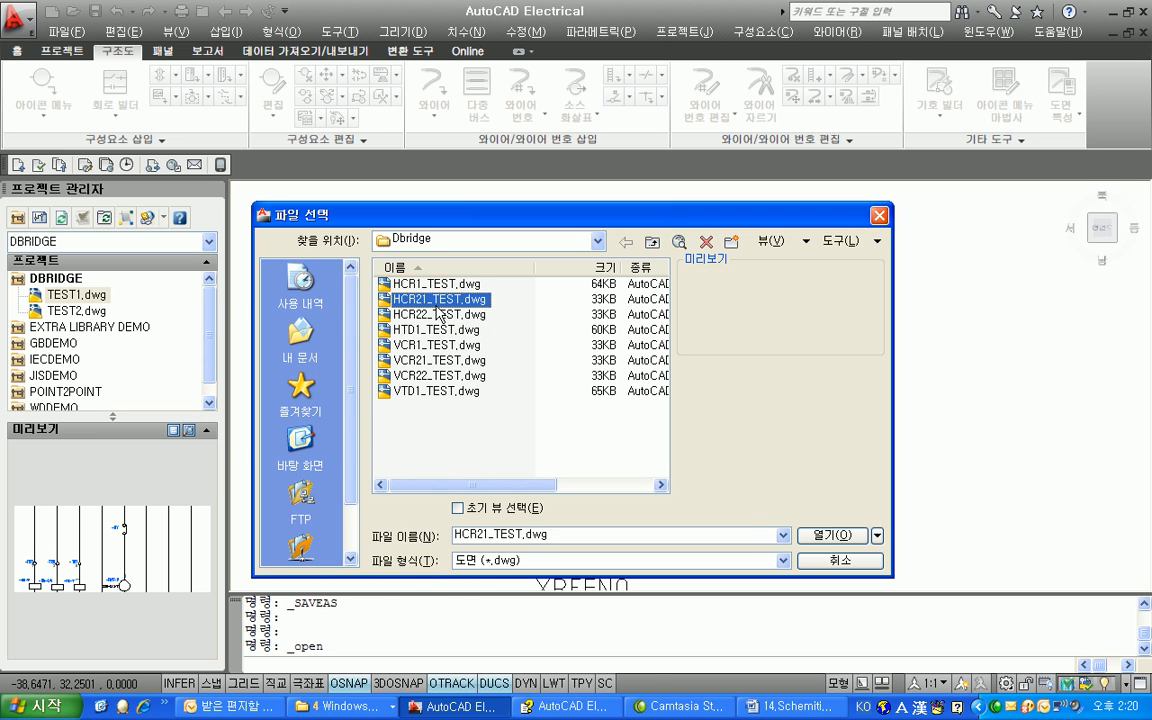
click(838, 535)
scroll(402, 394, up, 4)
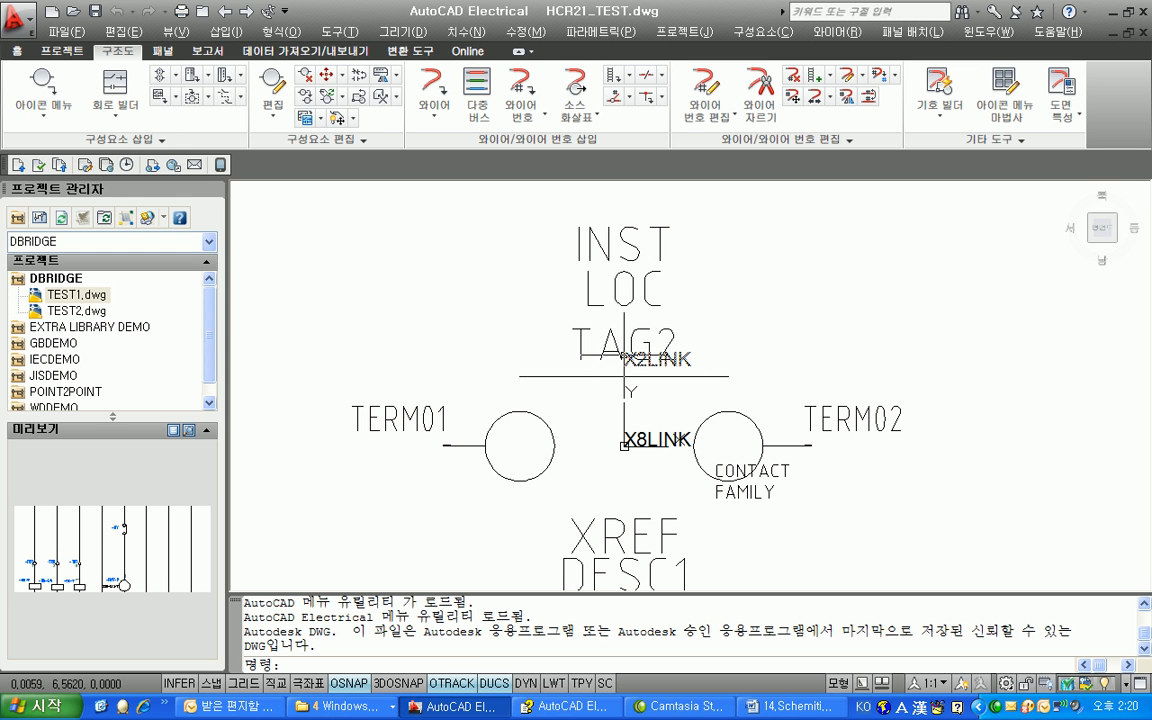
- Draw a slanted line from 1 unit above the contact bar's midpoint to the bar, 0.7 right of the midpoint
key(Return)
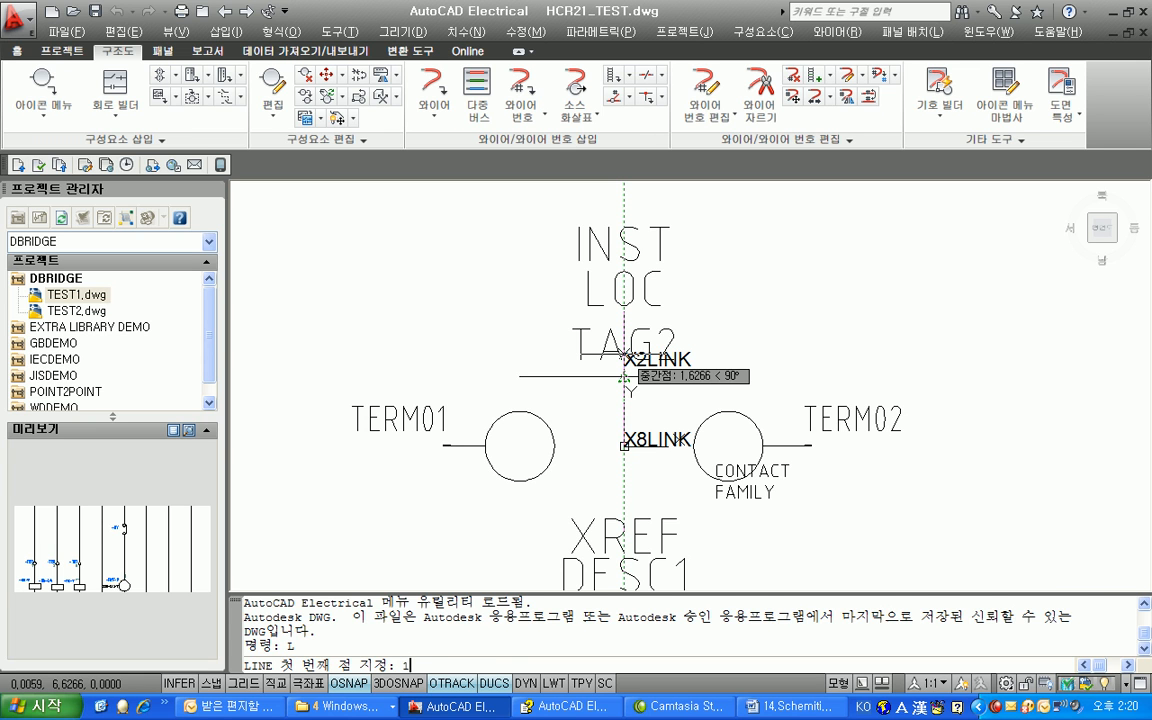
key(Return)
scroll(626, 375, up, 3)
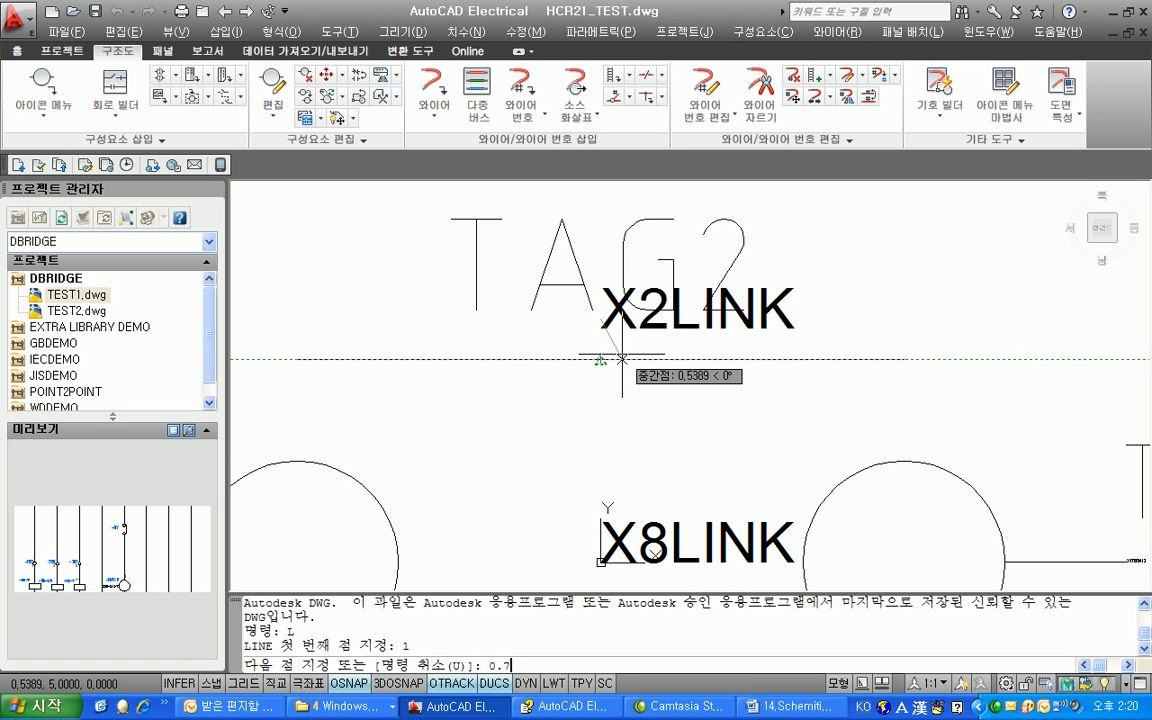
key(Return)
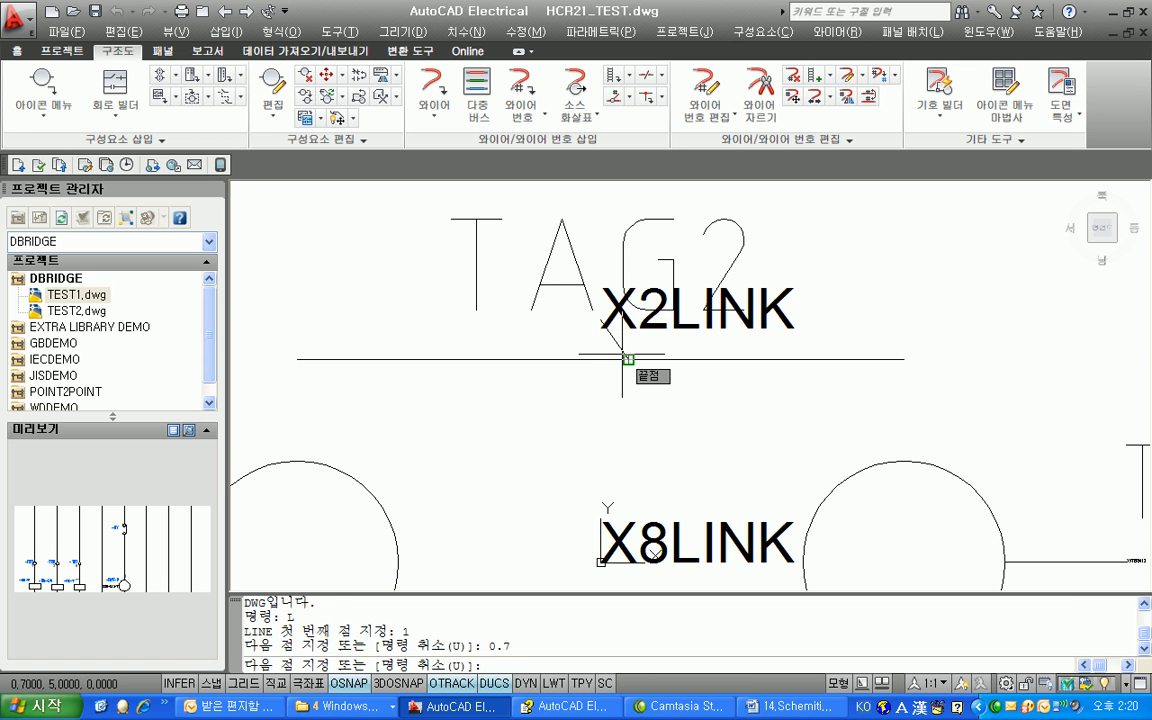
key(Return)
- Draw a second slanted line from the first line's upper end to the contact bar, 0.7 left of its midpoint, completing the triangle
key(Return)
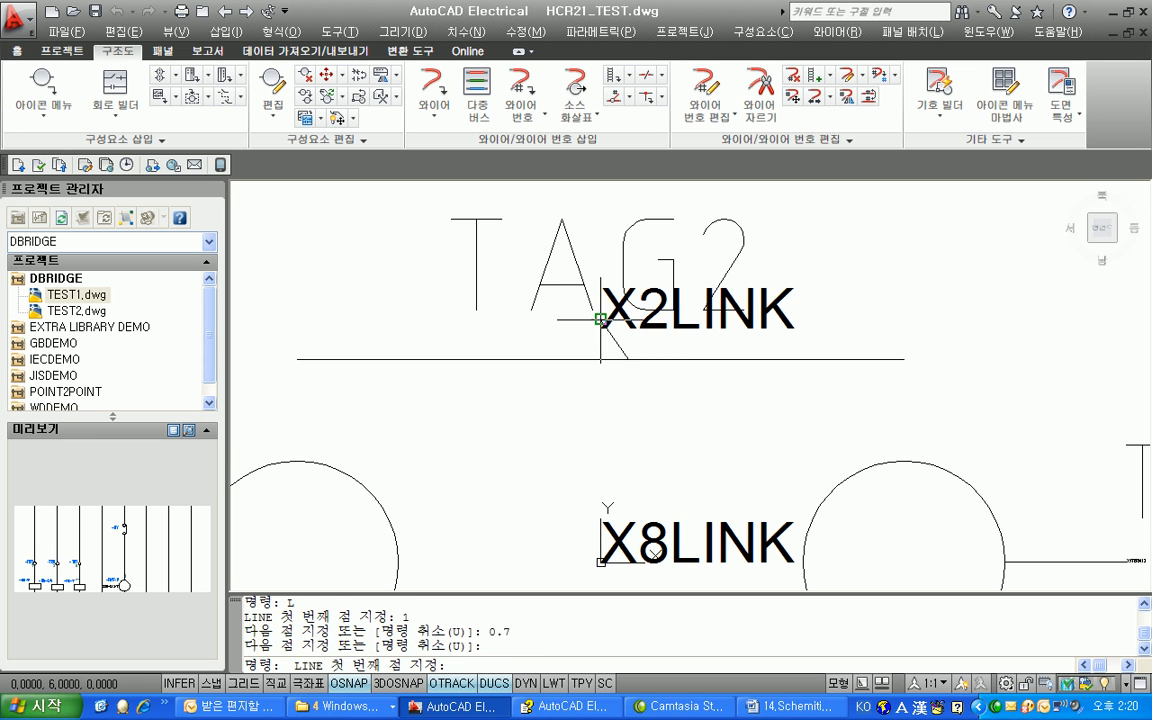
click(600, 319)
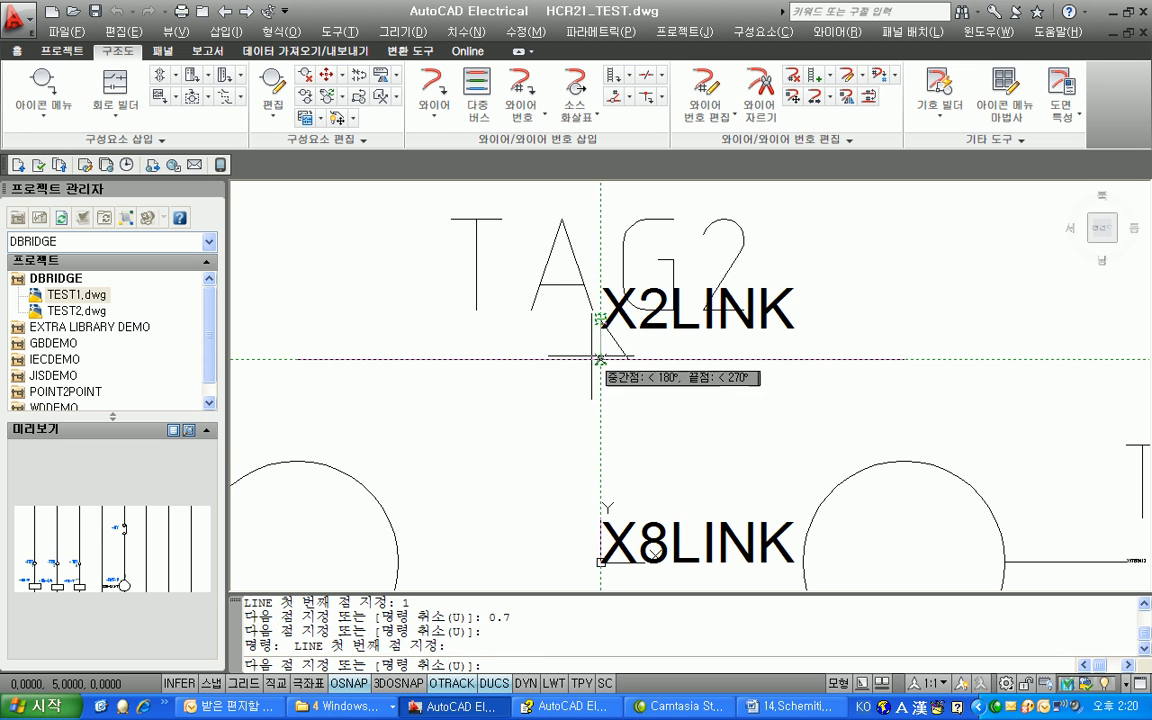
text(0.)
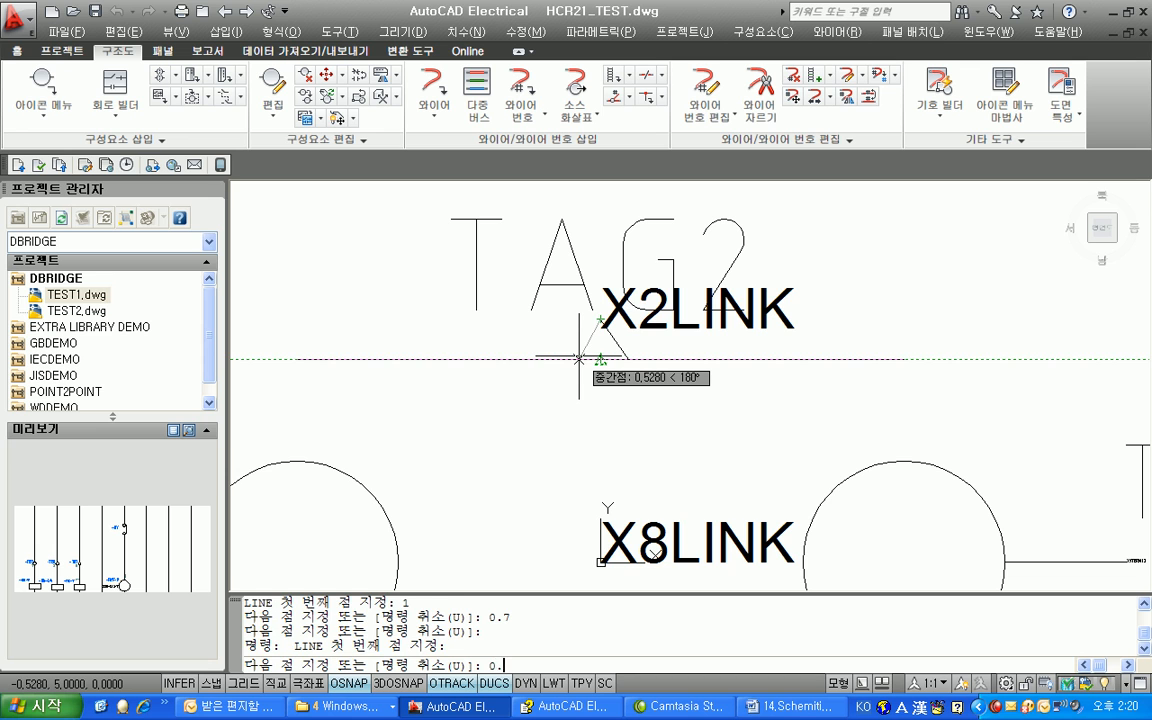
text(7)
key(Return)
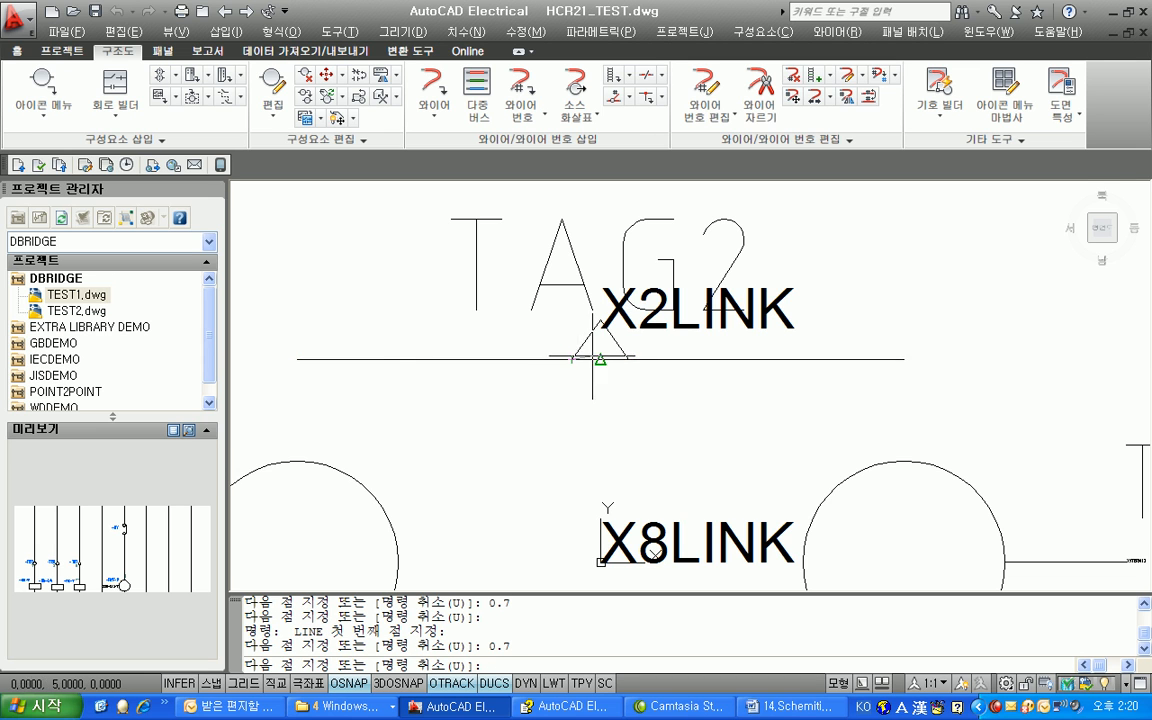
key(Escape)
- Move the X2LINK attribute straight up from the triangle's apex so it clears the new triangle
scroll(608, 355, down, 2)
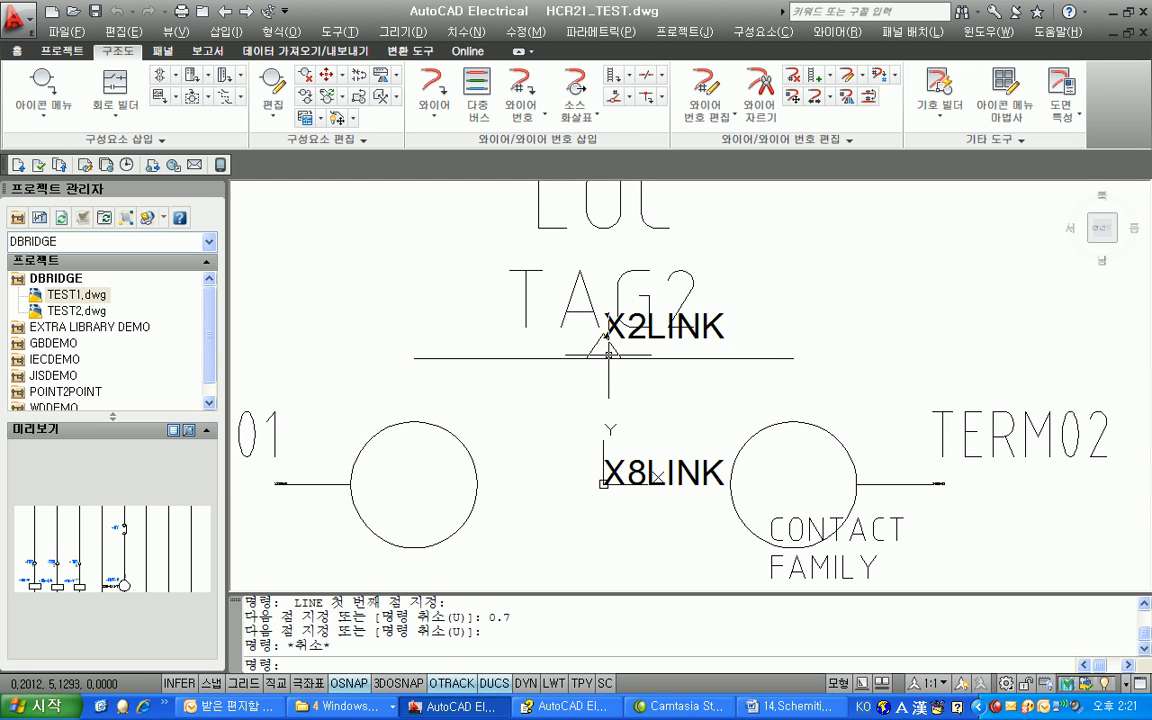
click(610, 333)
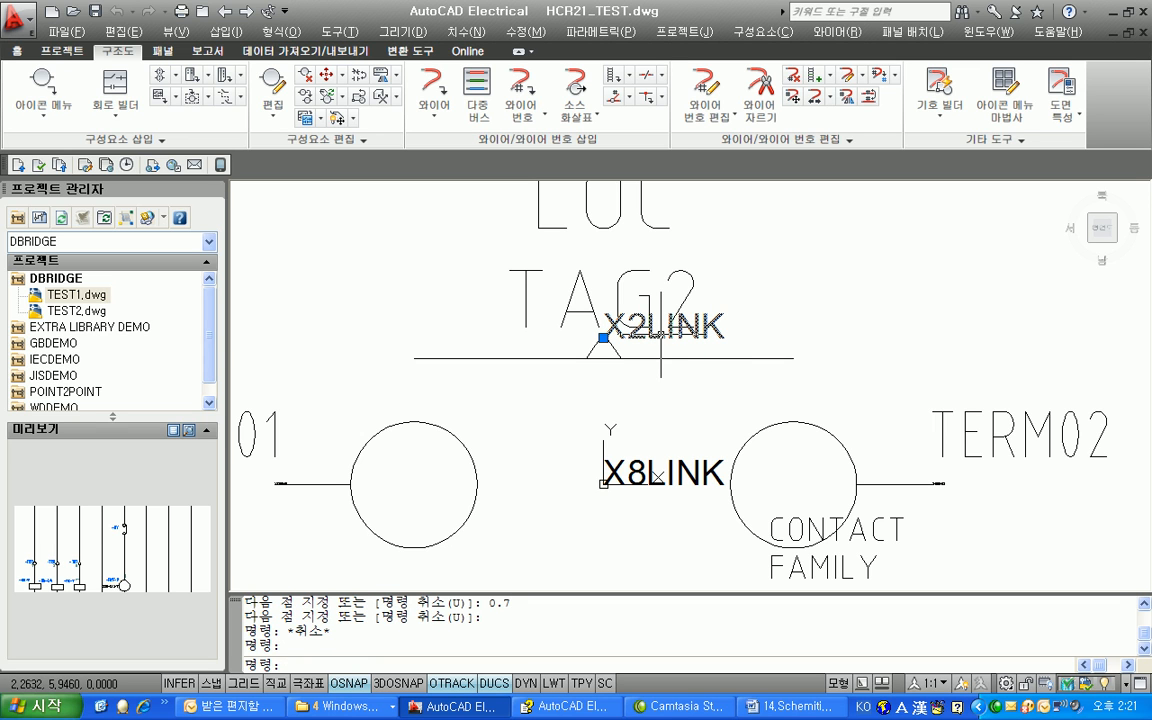
key(Return)
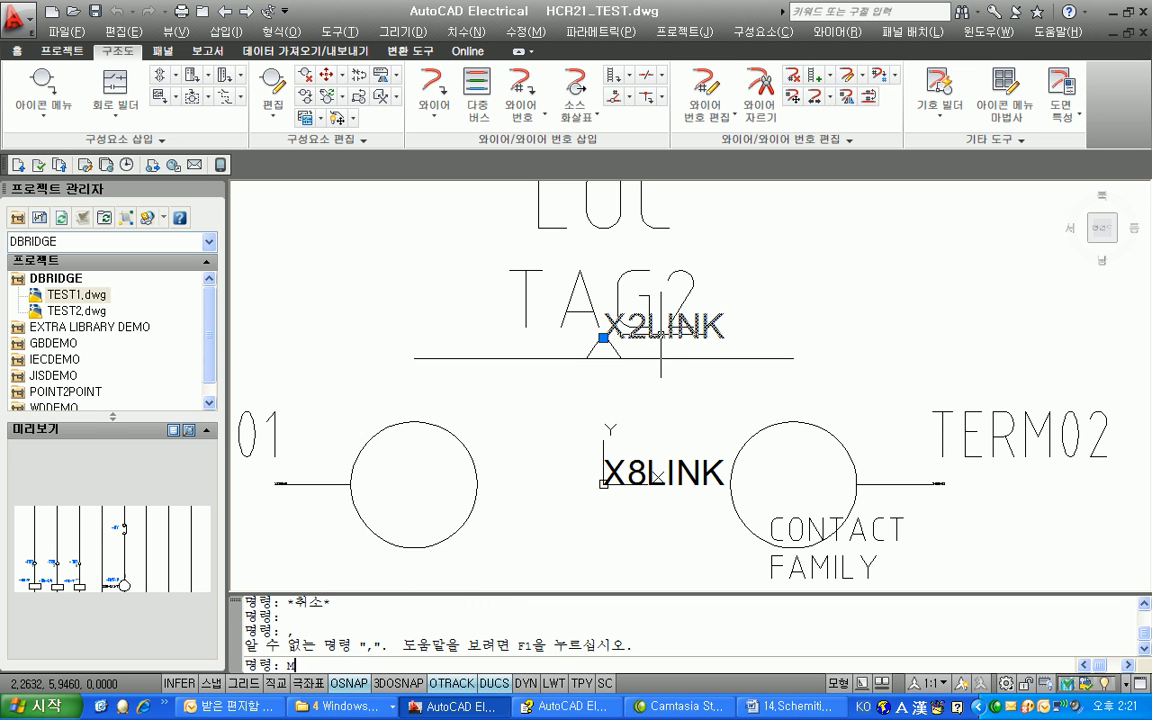
text(M)
key(Return)
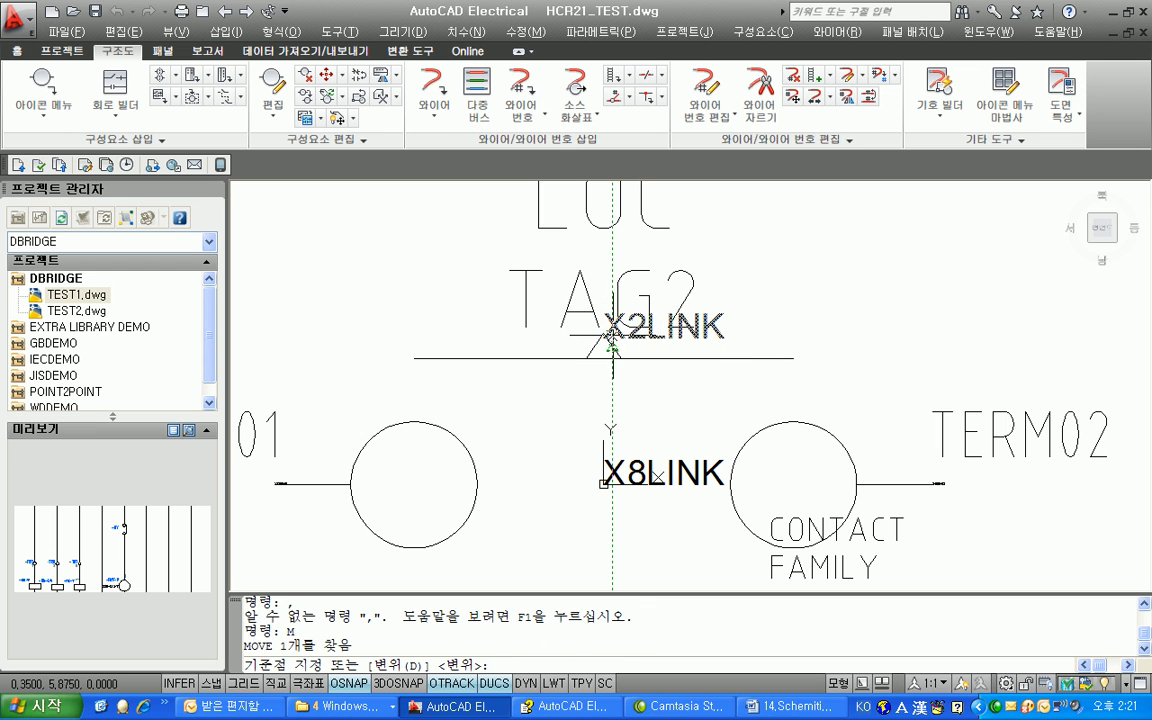
click(605, 338)
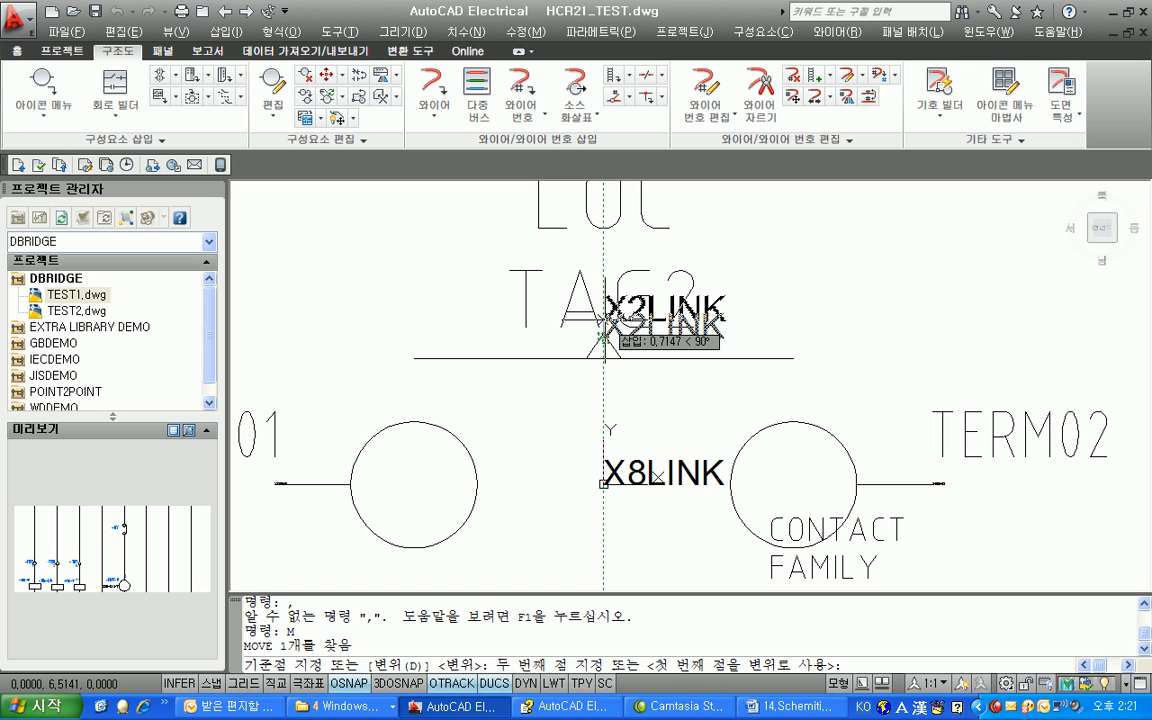
click(603, 338)
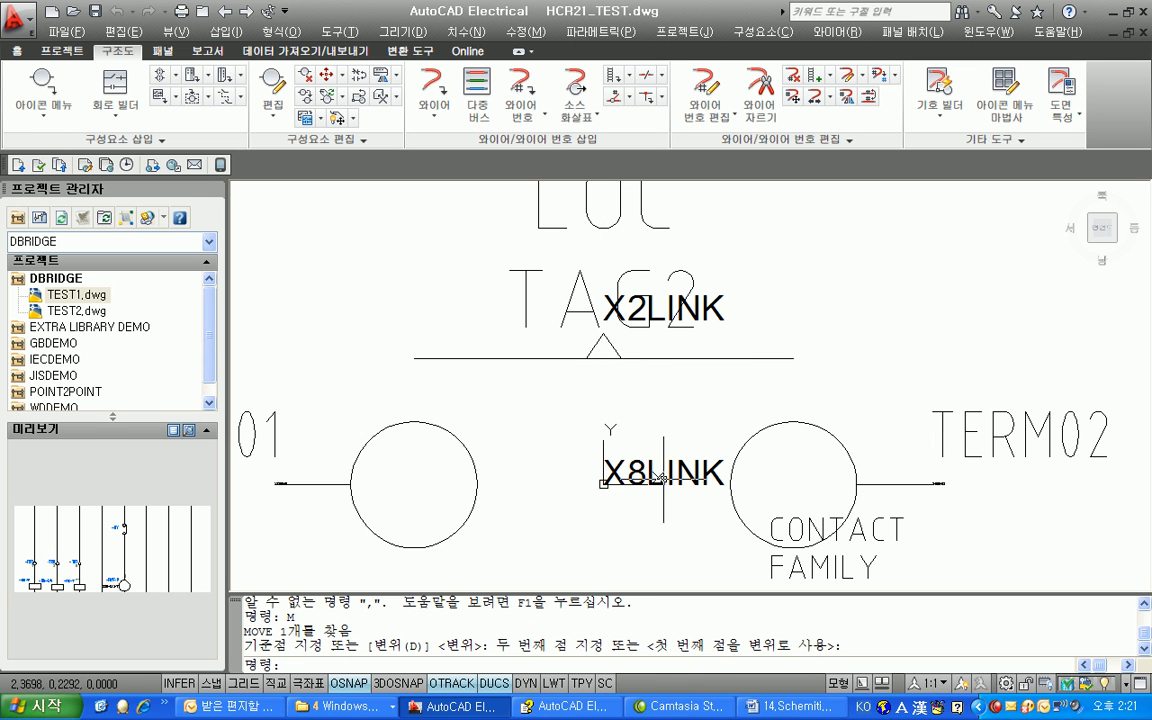
key(Escape)
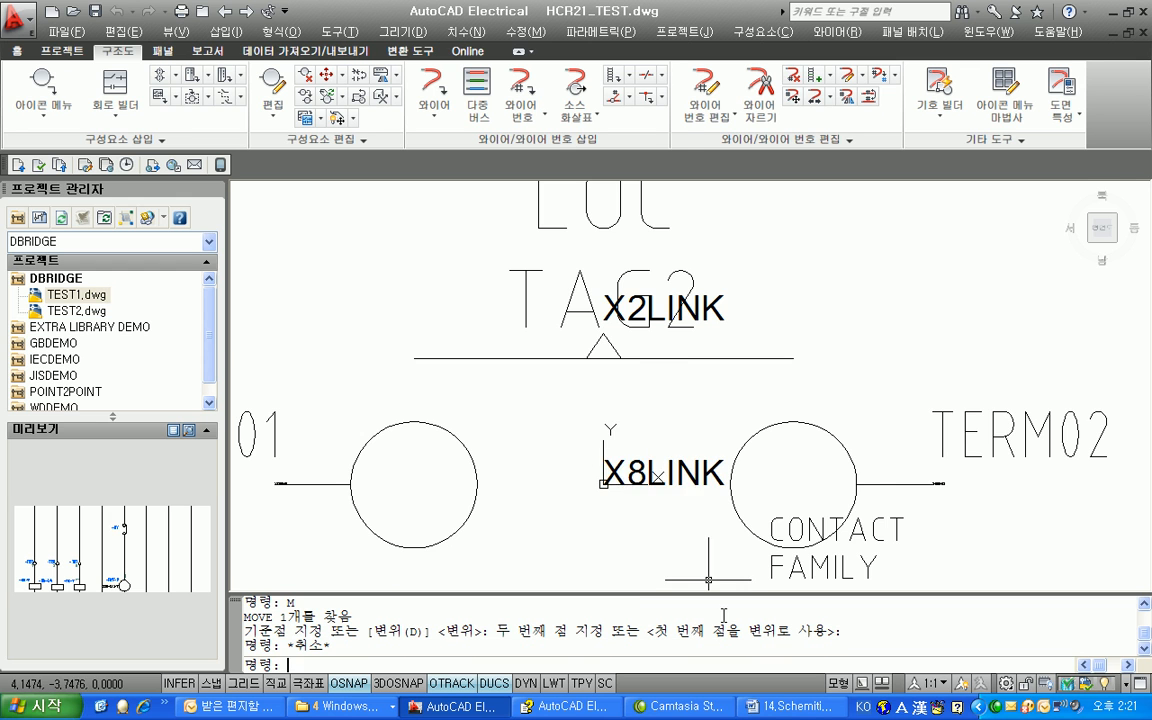
- Replace the default value of the horizontal contact symbol's FAMILY attribute definition
scroll(665, 530, down, 1)
scroll(665, 530, down, 1)
scroll(720, 425, up, 1)
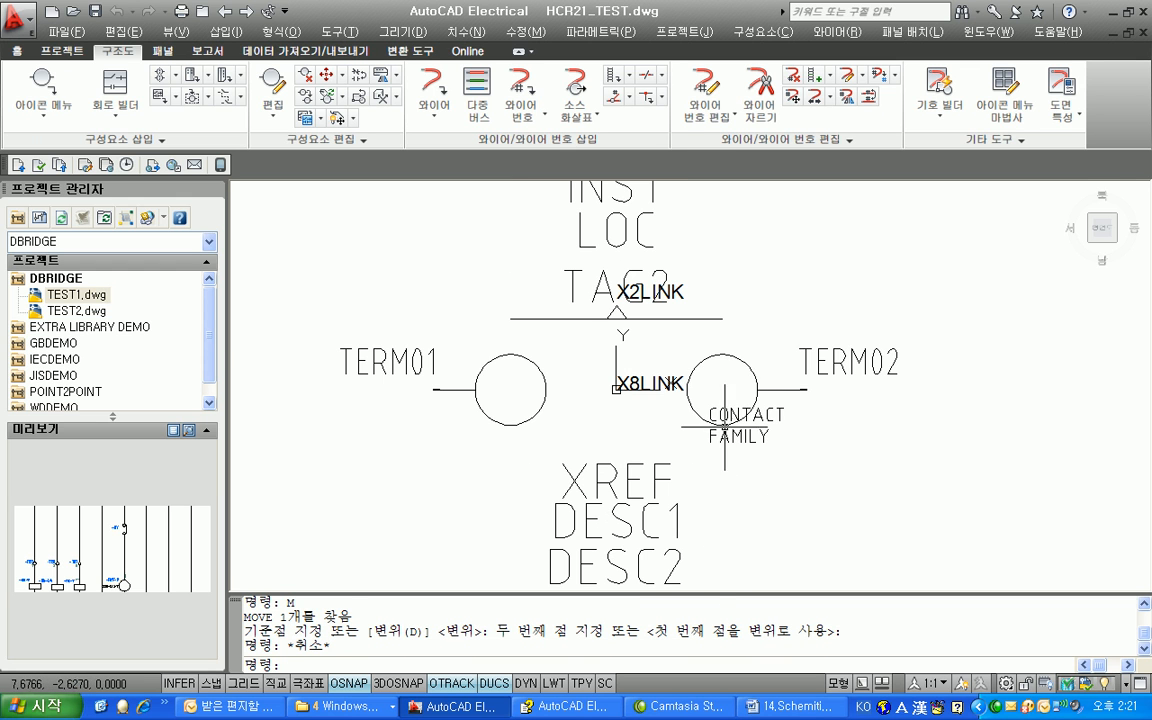
click(732, 435)
double_click(732, 435)
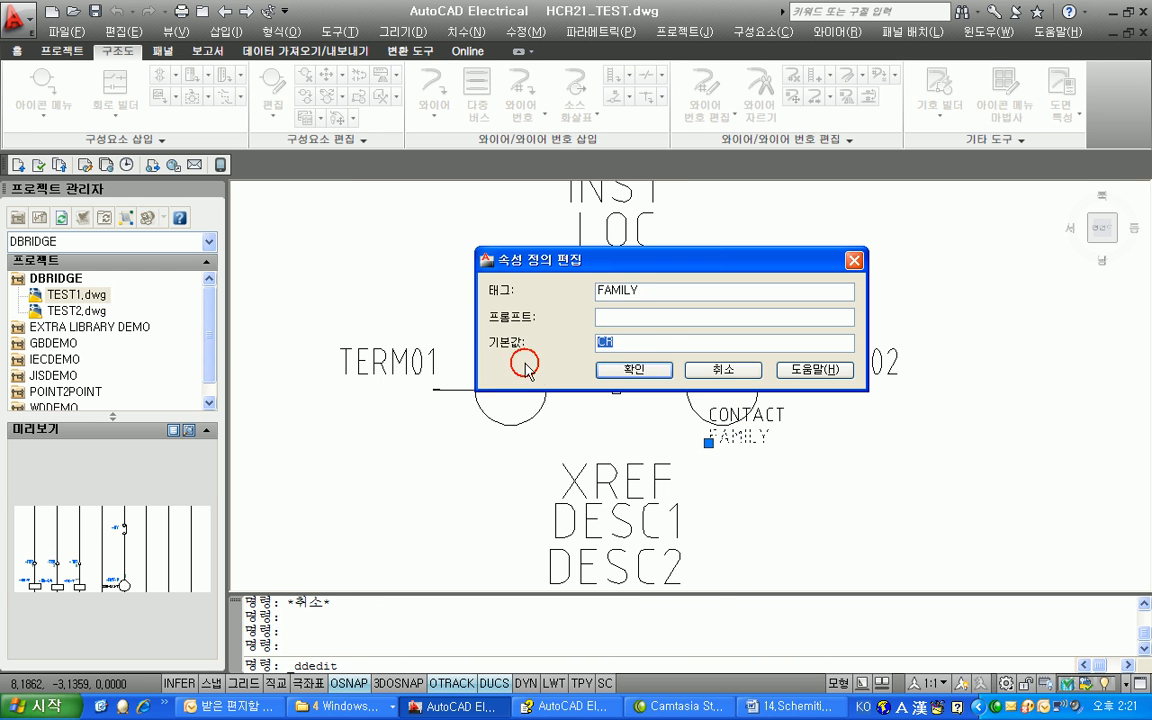
key(Return)
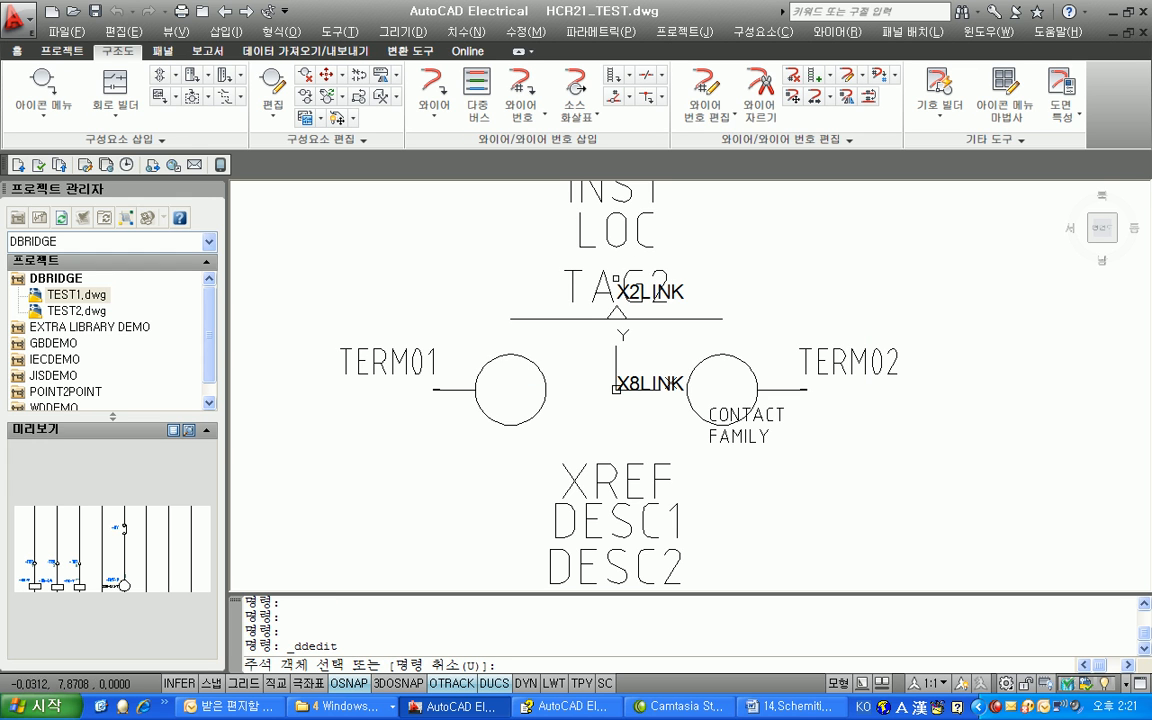
- Set the default value of the contact symbol's TAG2 attribute definition to T and finish attribute editing
click(616, 281)
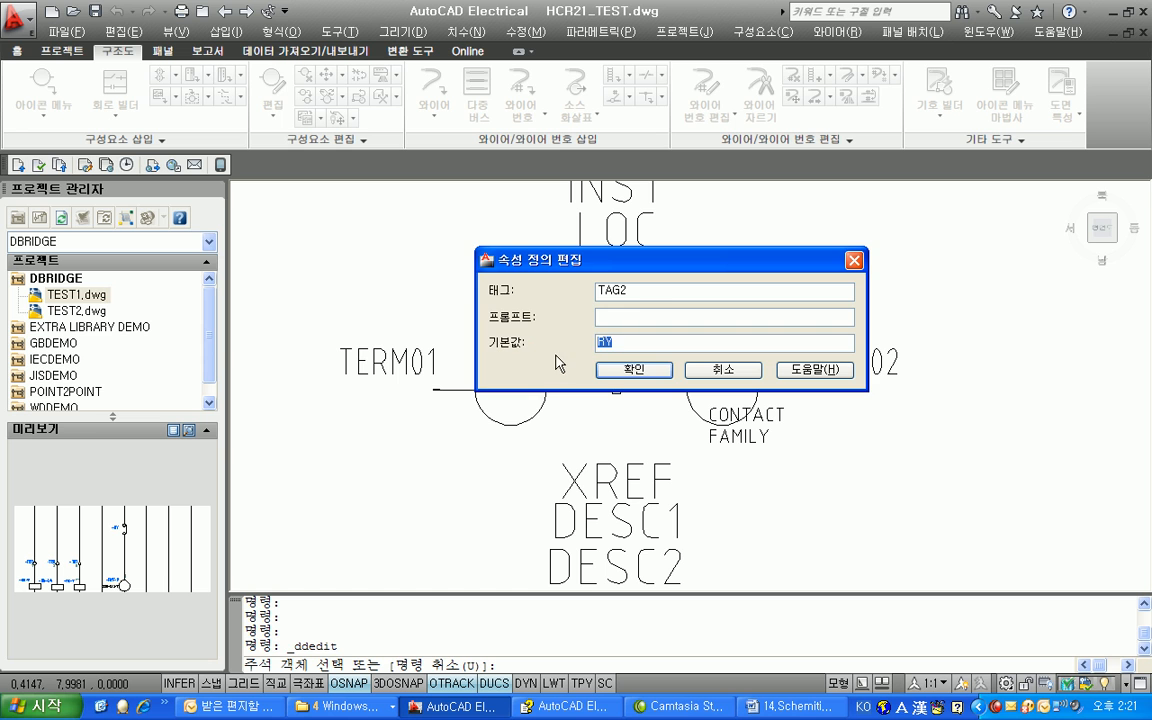
text(T)
key(Return)
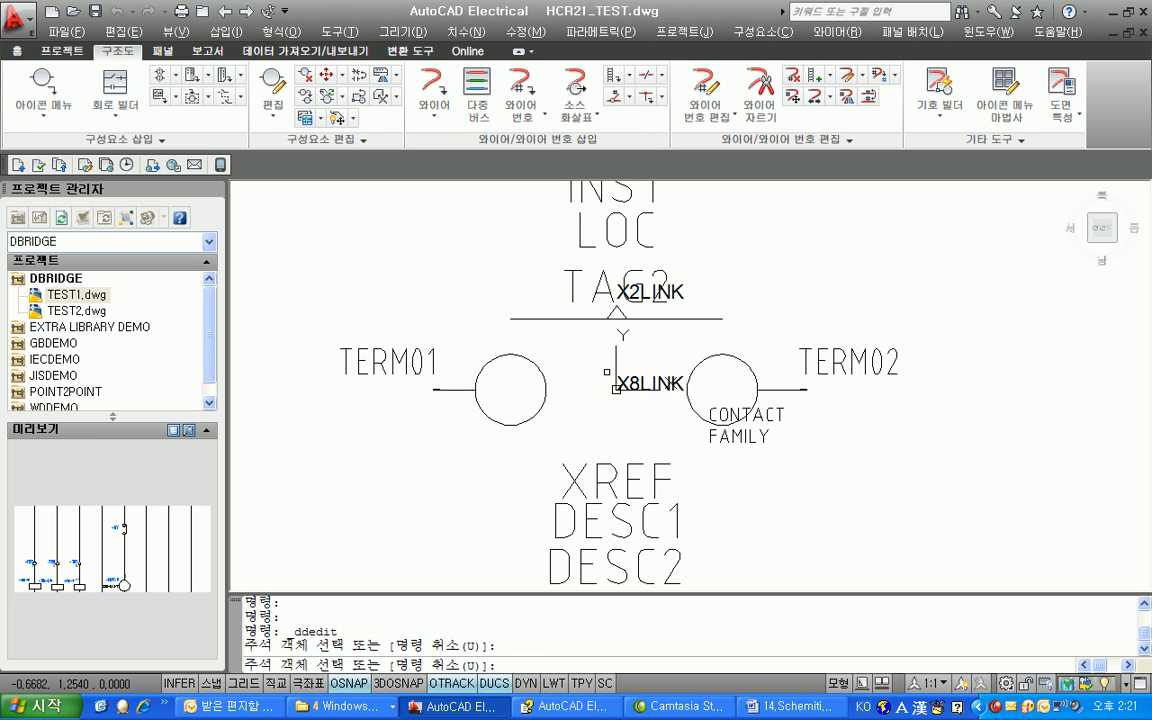
key(Escape)
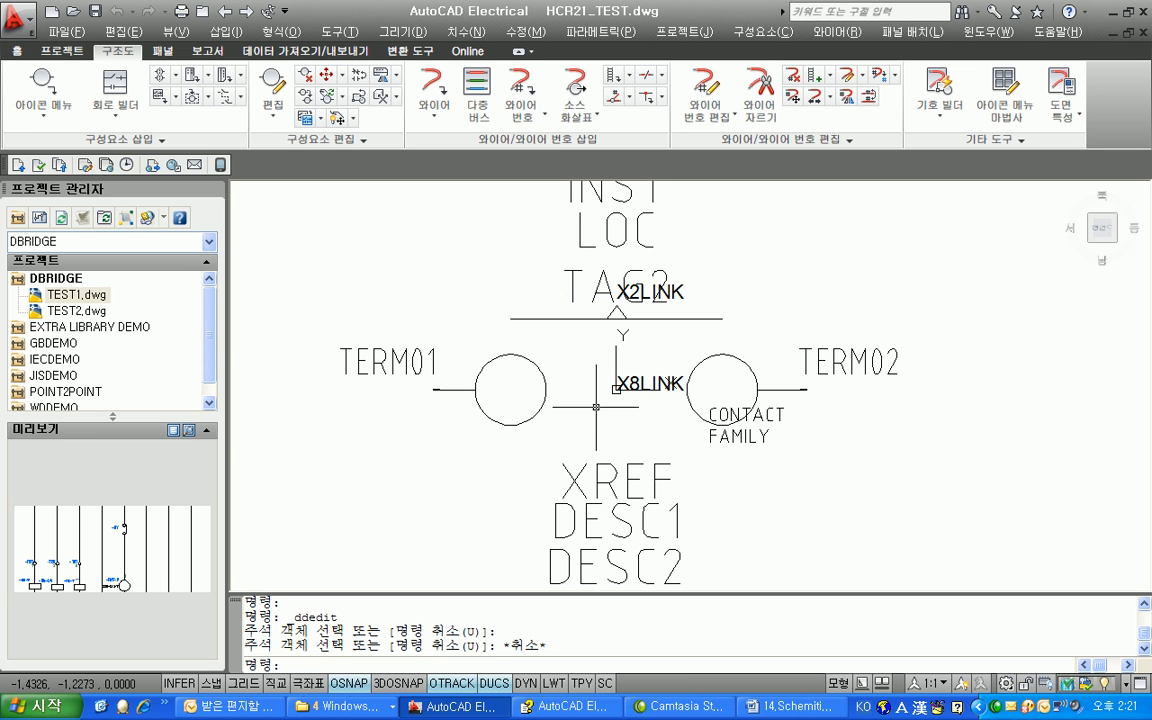
- Move the INST, LOC and TAG2 attributes together slightly upward, away from the triangle above the contact bar
middle_drag(574, 371, 580, 468)
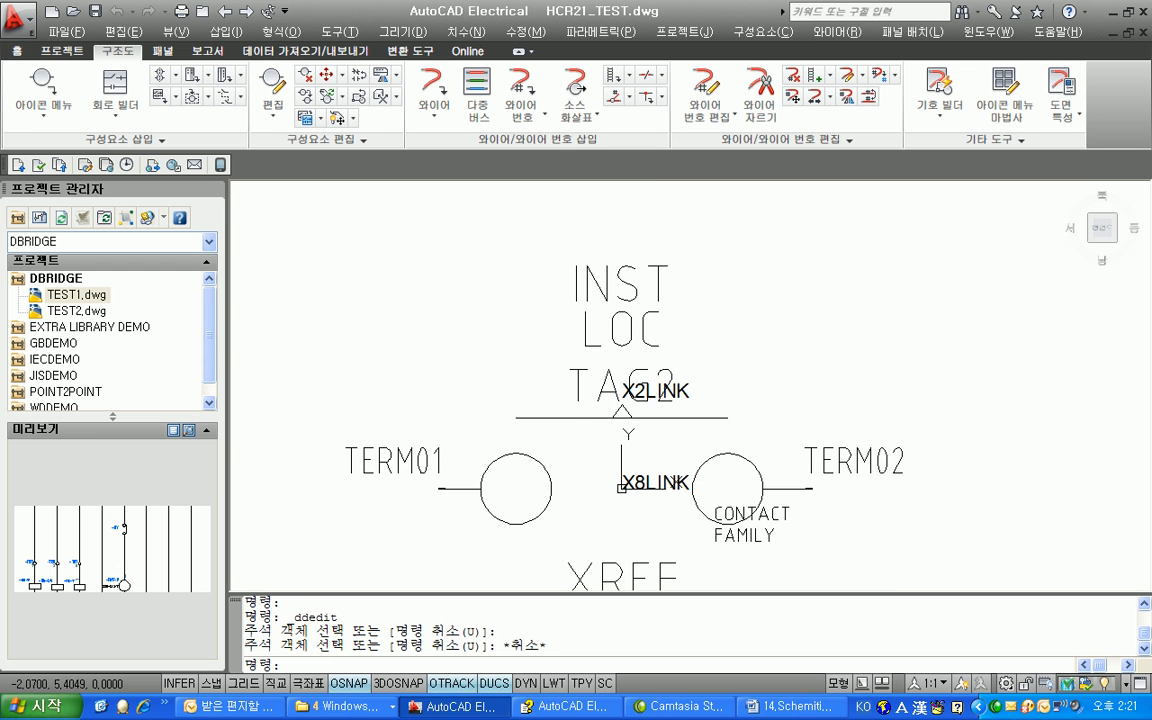
text(M)
key(Return)
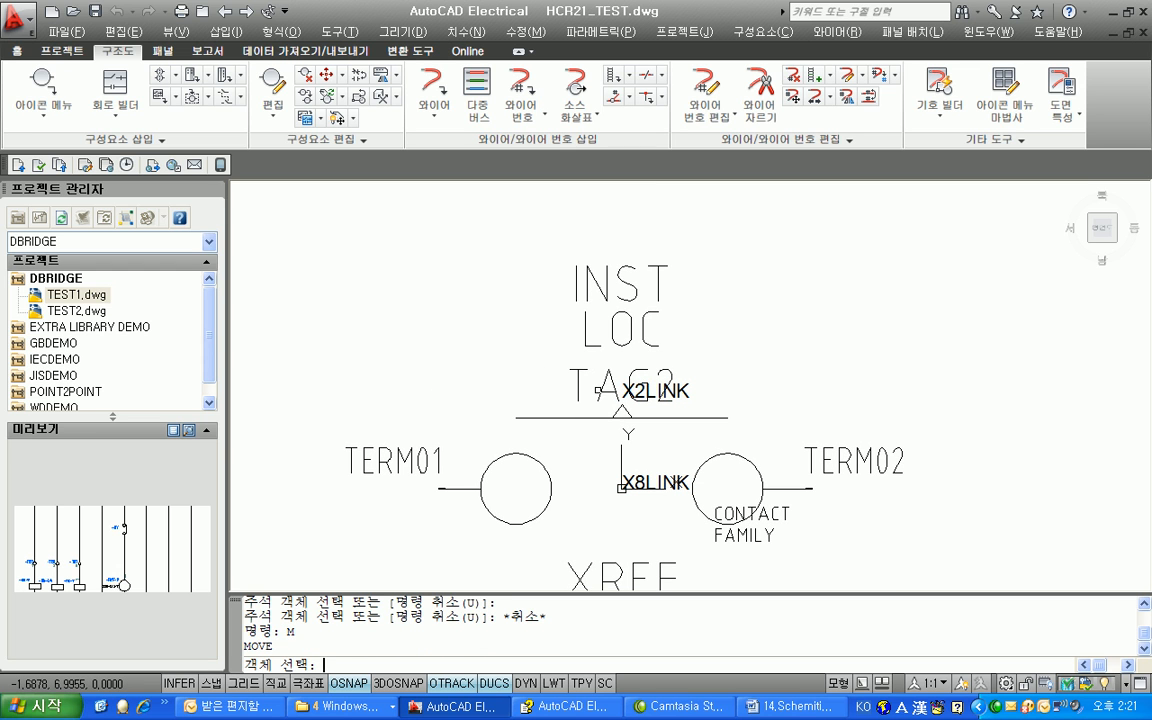
click(682, 370)
click(530, 245)
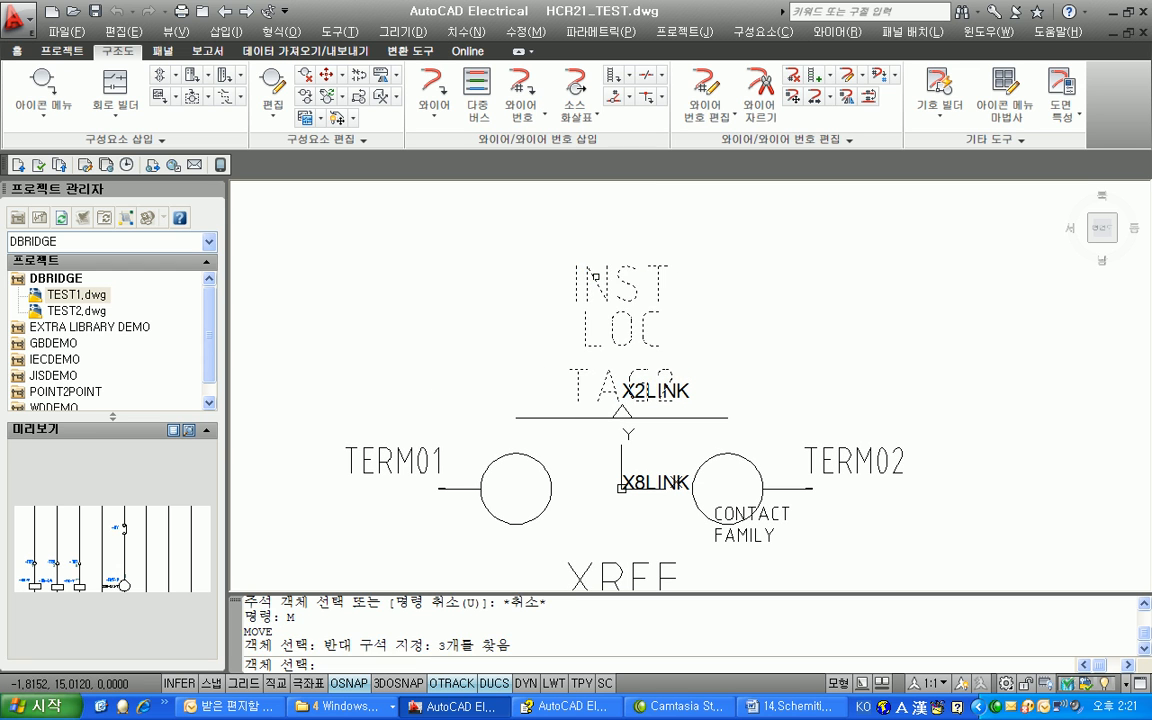
key(Return)
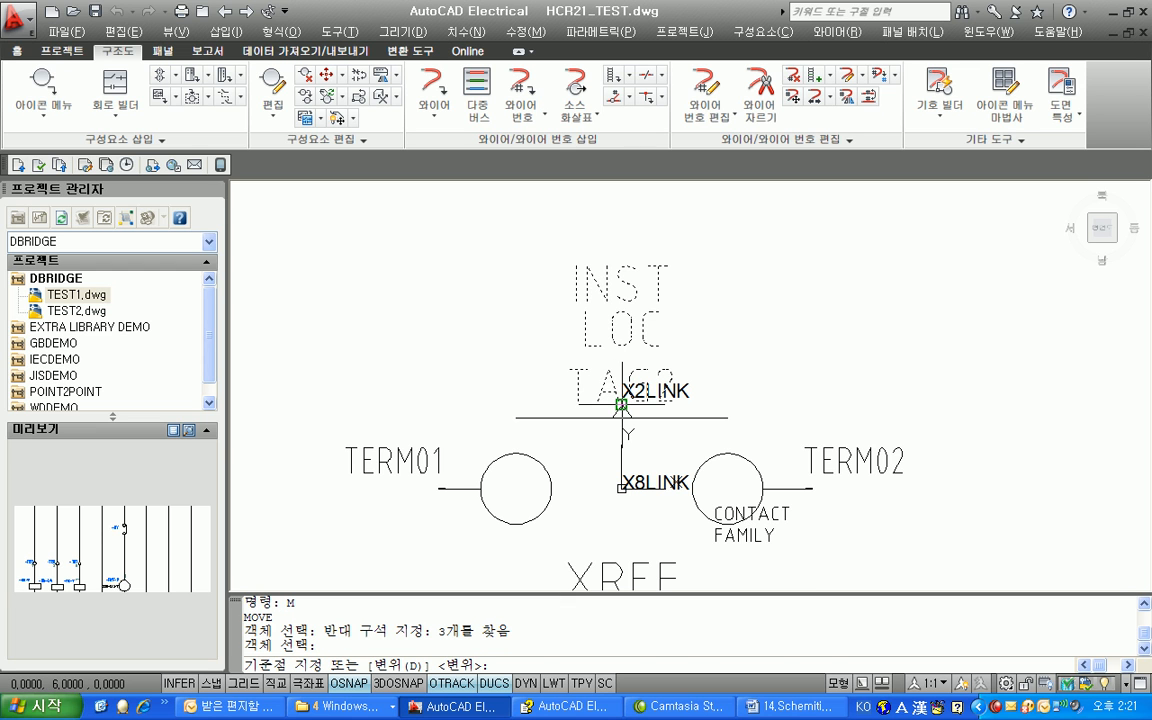
click(621, 405)
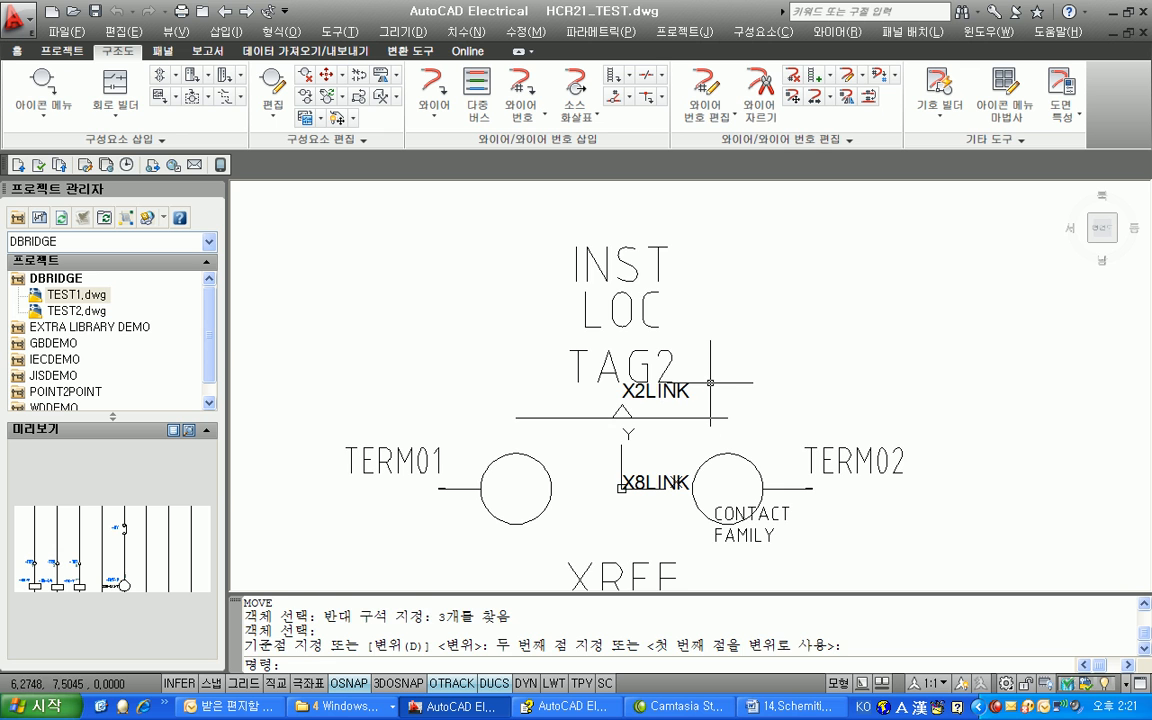
key(Escape)
key(Escape)
- Save the modified horizontal contact symbol drawing as HTD21_TEST.dwg in the Dbridge folder
scroll(648, 390, down, 2)
scroll(604, 312, up, 1)
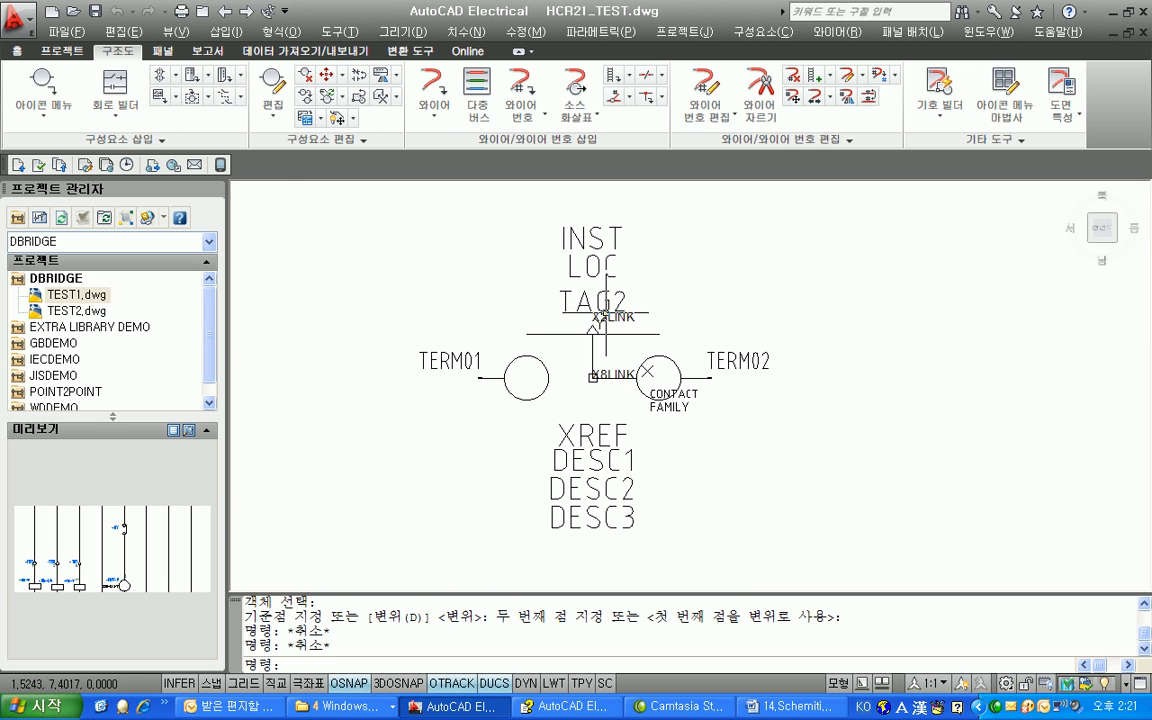
click(17, 18)
click(105, 240)
click(689, 578)
key(BackSpace)
key(BackSpace)
text(TD21_TEST.dwg)
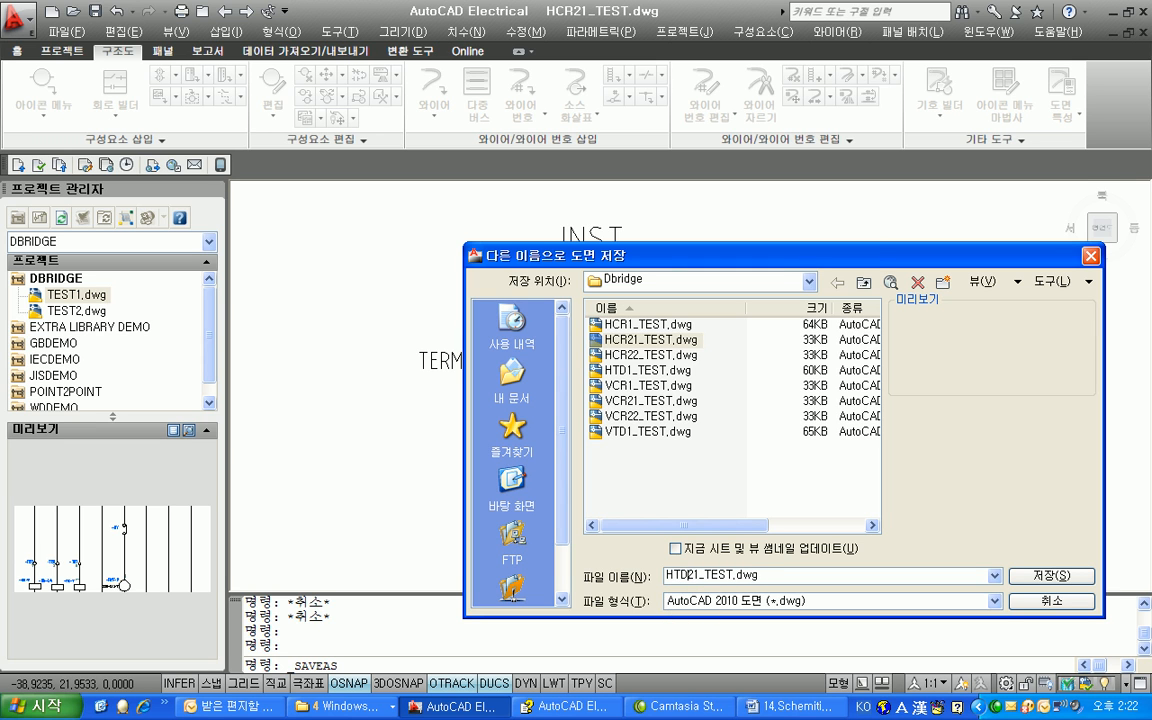
click(1040, 577)
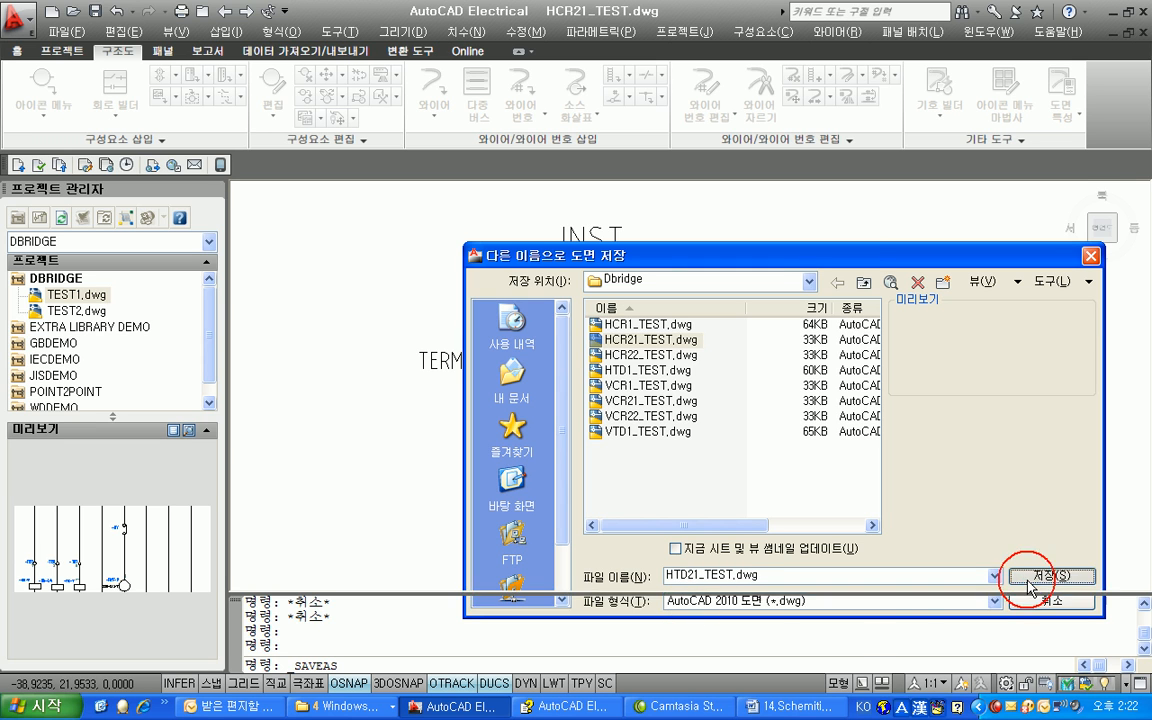
- Open the vertical contact symbol drawing VCR21_TEST.dwg from the Dbridge folder
click(73, 11)
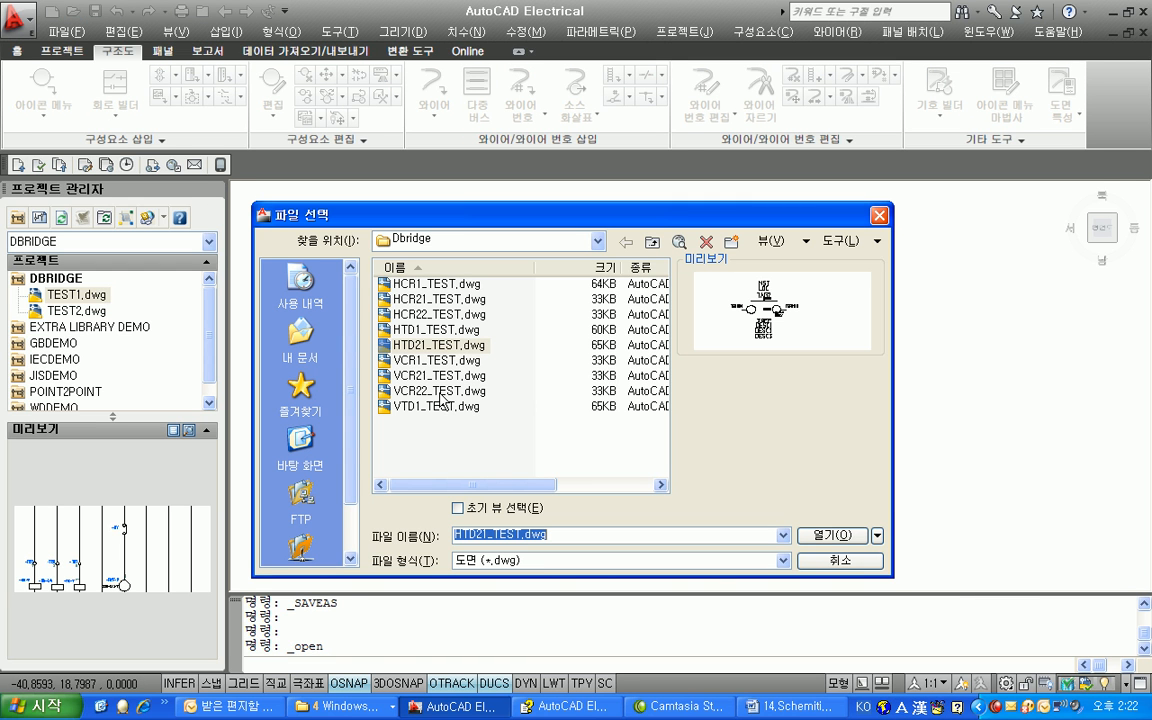
click(436, 376)
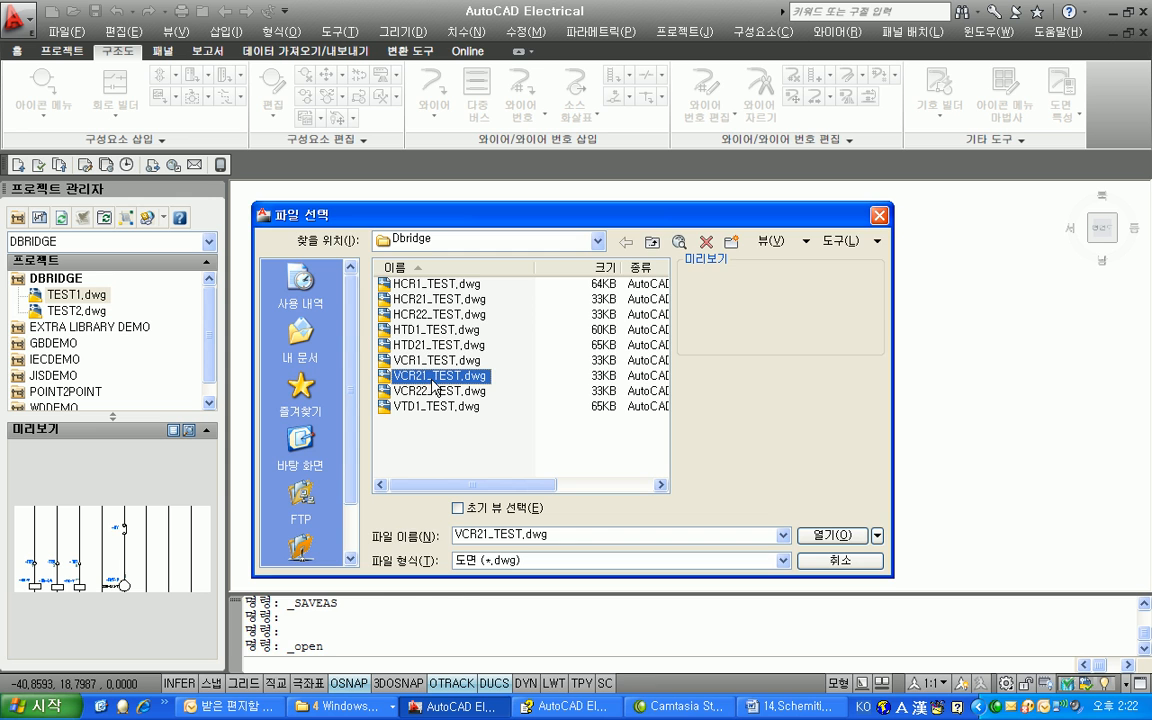
double_click(432, 379)
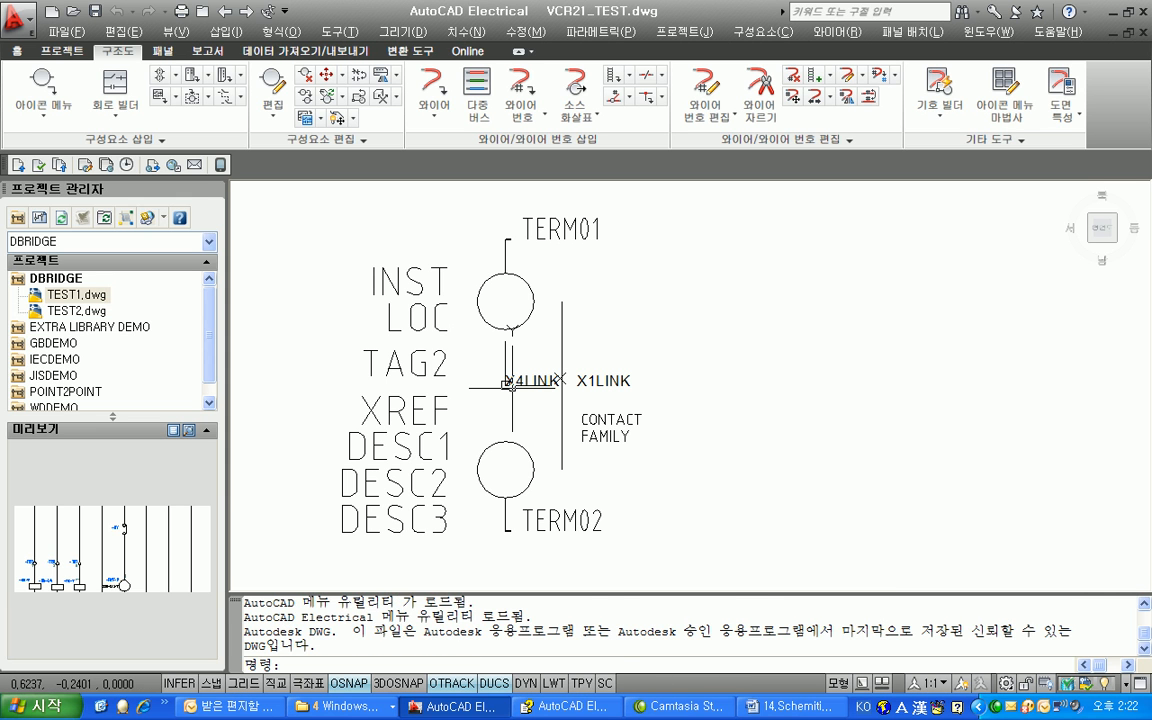
key(Return)
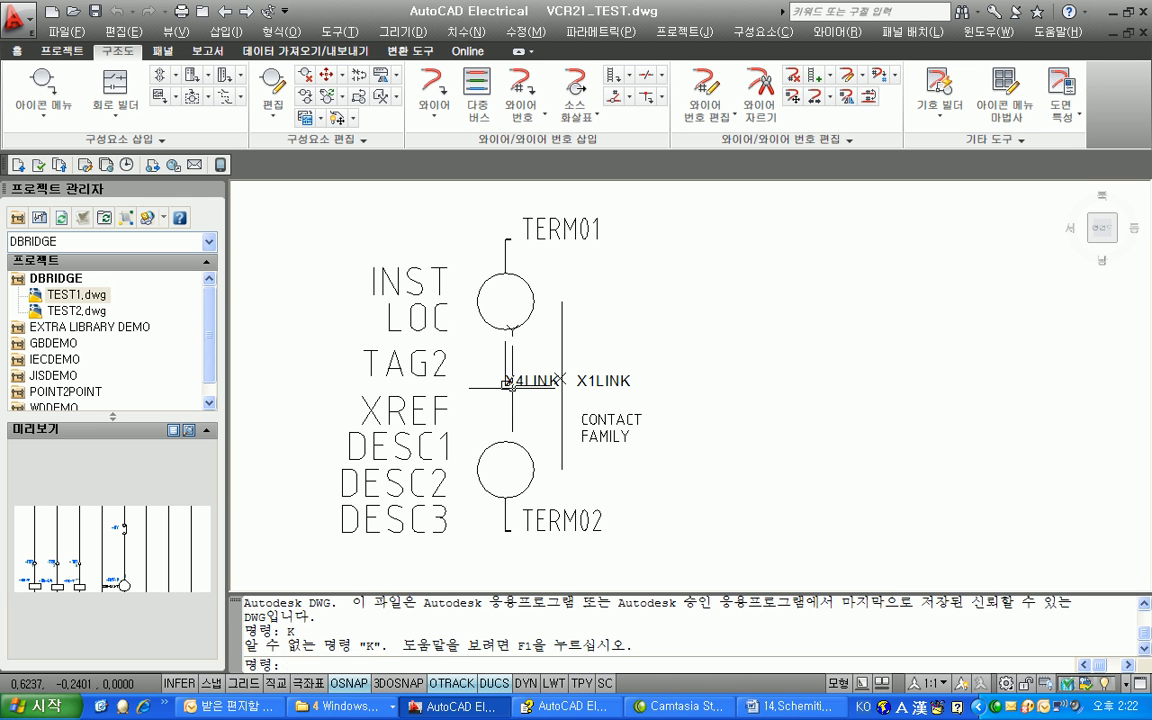
- Draw a slanted line from a point 1 unit right of the vertical contact bar's midpoint to the bar 0.7 above that midpoint
text(L)
key(Return)
scroll(522, 382, up, 2)
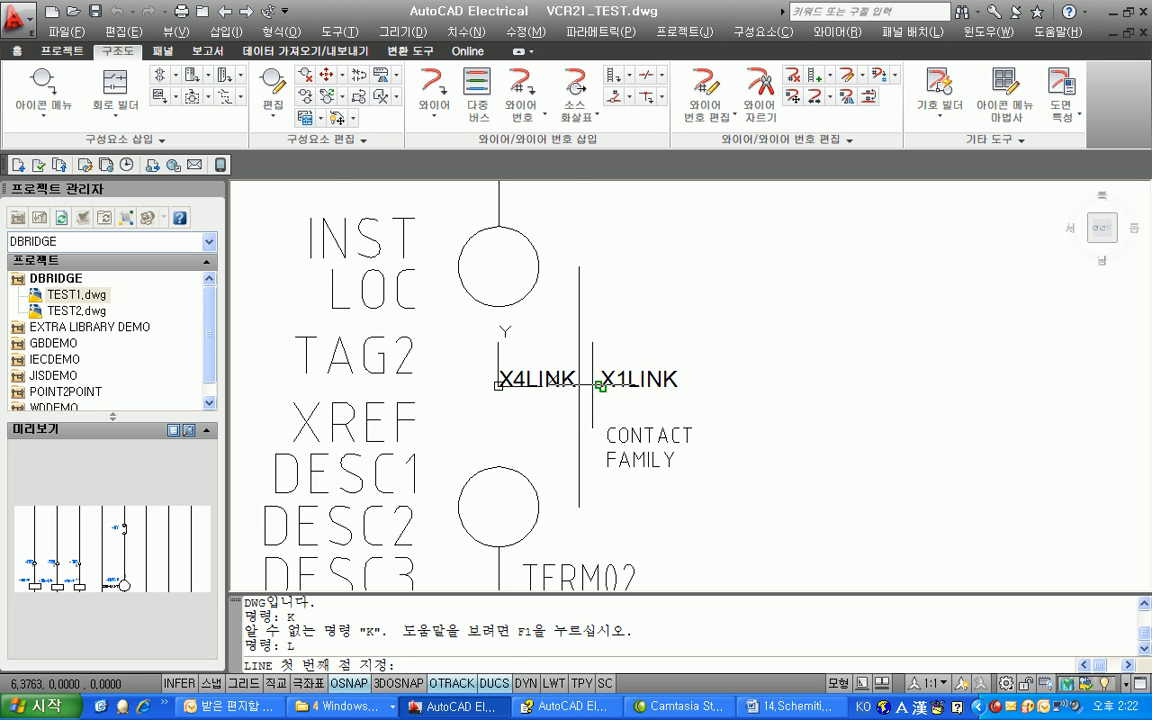
scroll(595, 385, up, 3)
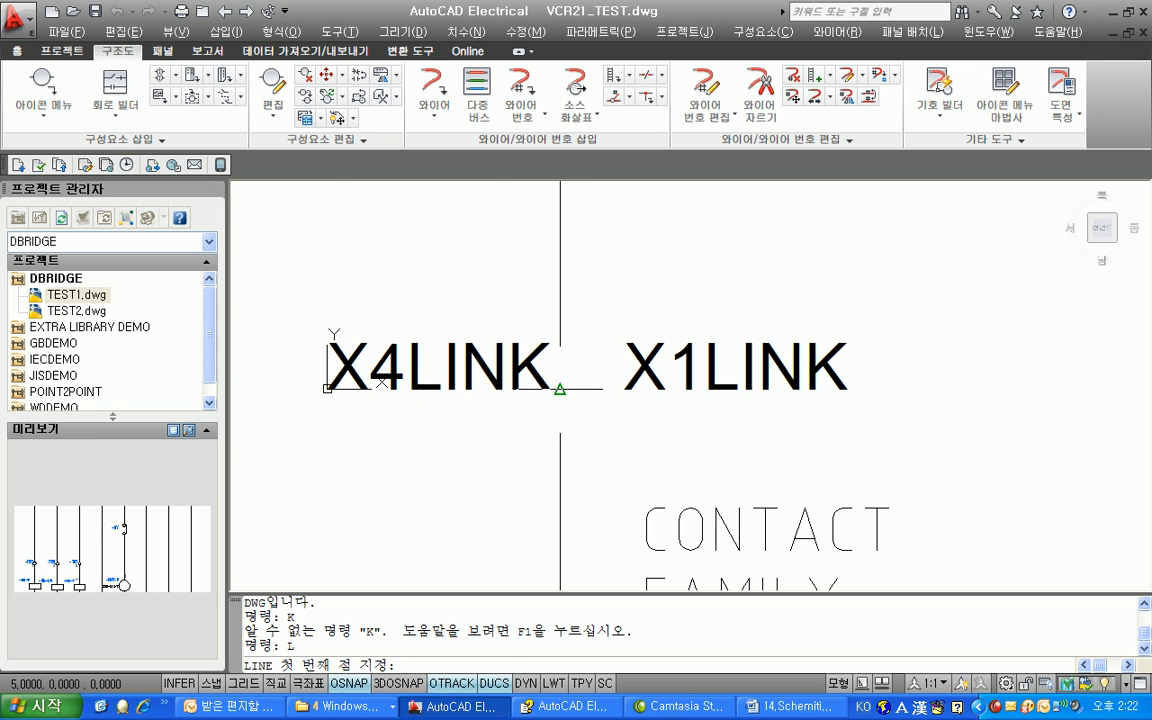
click(594, 389)
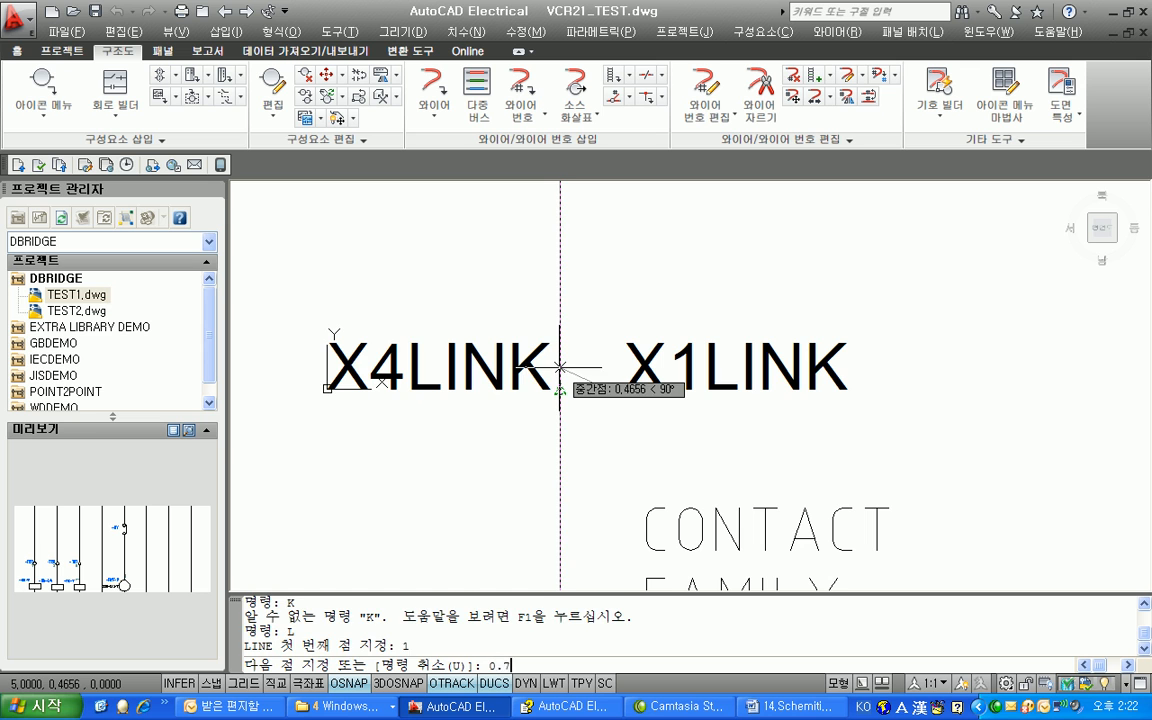
text(0.7)
key(Return)
key(Return)
- Complete the triangle on the contact bar with a line from its tip to the bar 0.7 below the midpoint
key(Return)
click(560, 357)
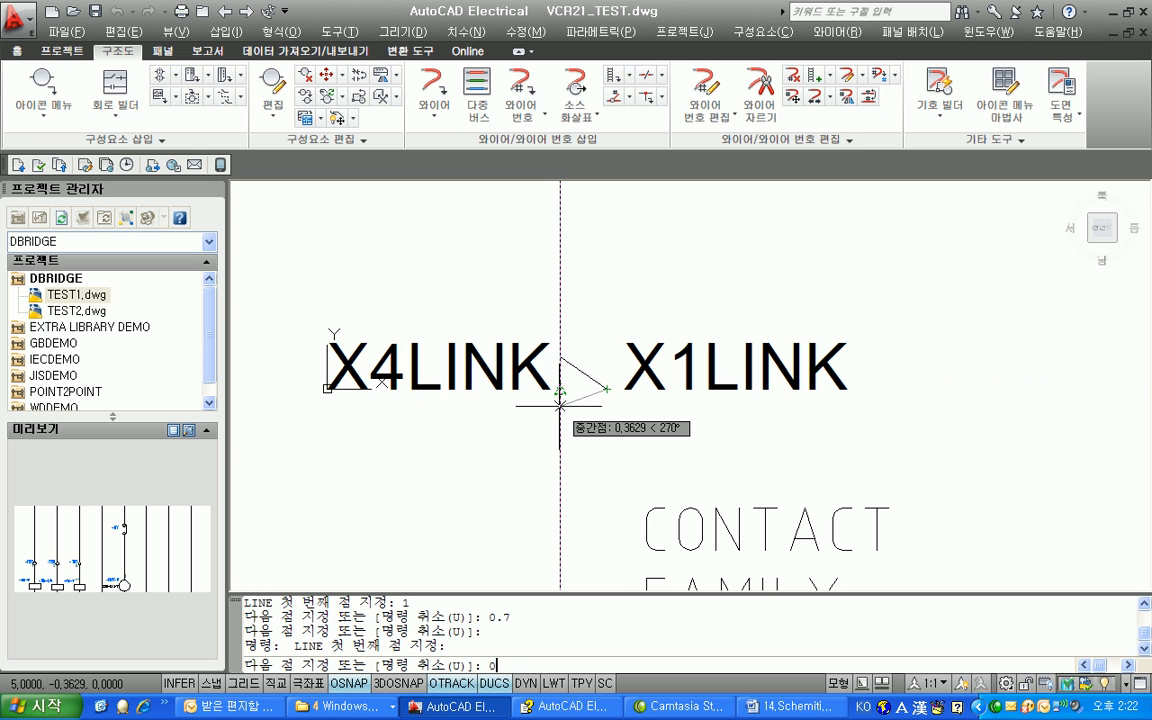
text(0.)
key(Escape)
- Set the default value of the vertical contact symbol's TAG2 attribute definition to T
scroll(558, 403, down, 3)
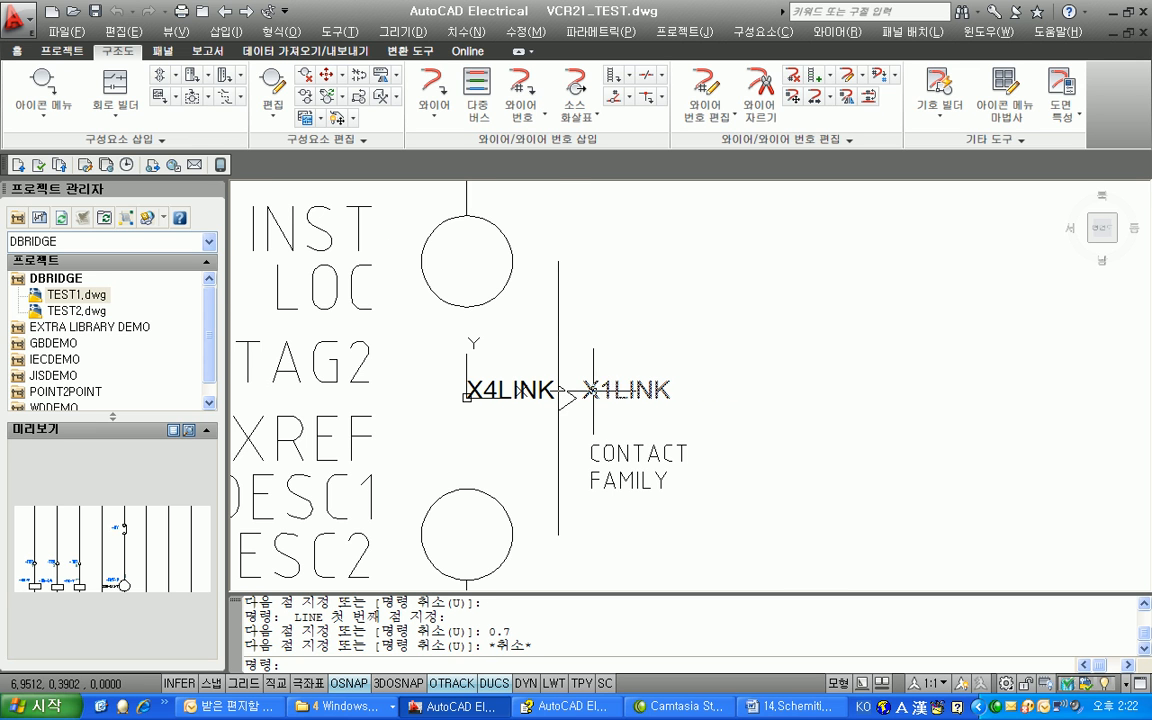
scroll(591, 391, down, 2)
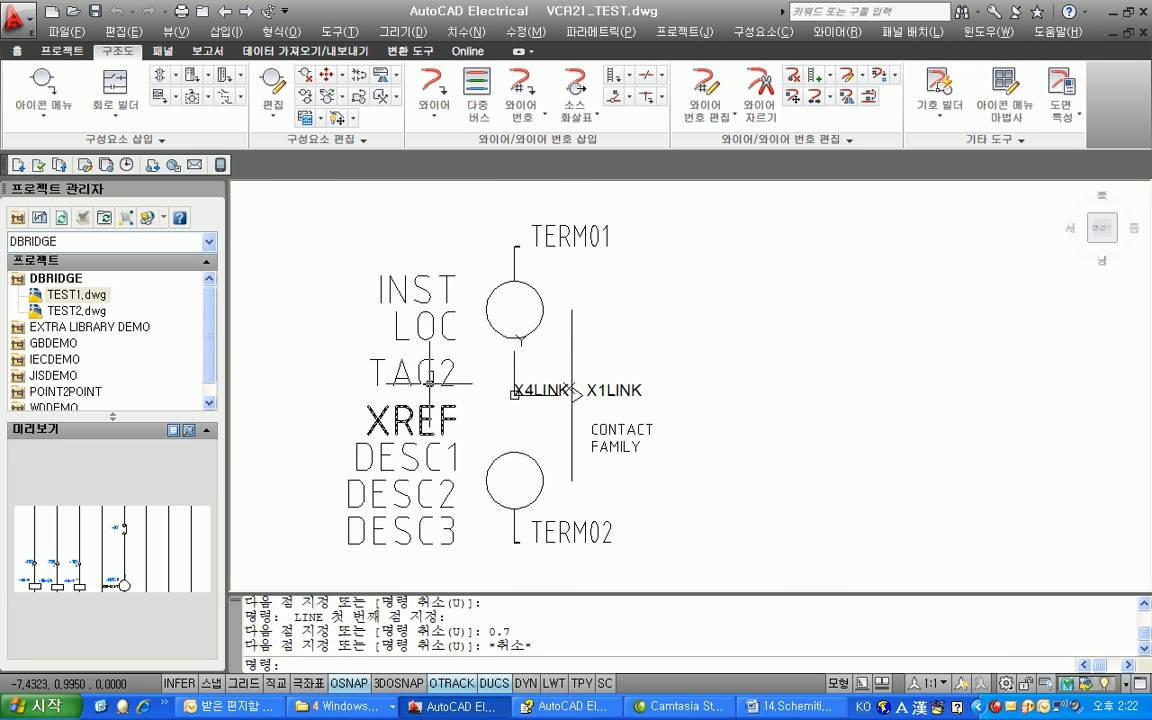
click(429, 378)
double_click(431, 377)
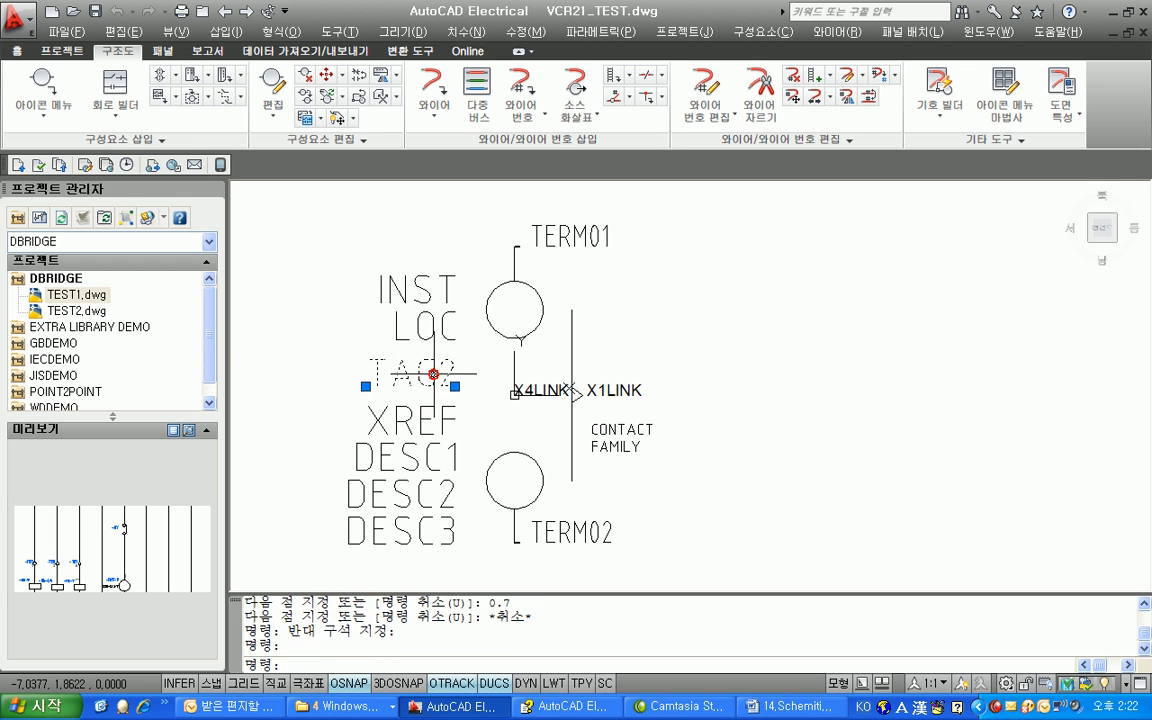
drag(615, 342, 524, 356)
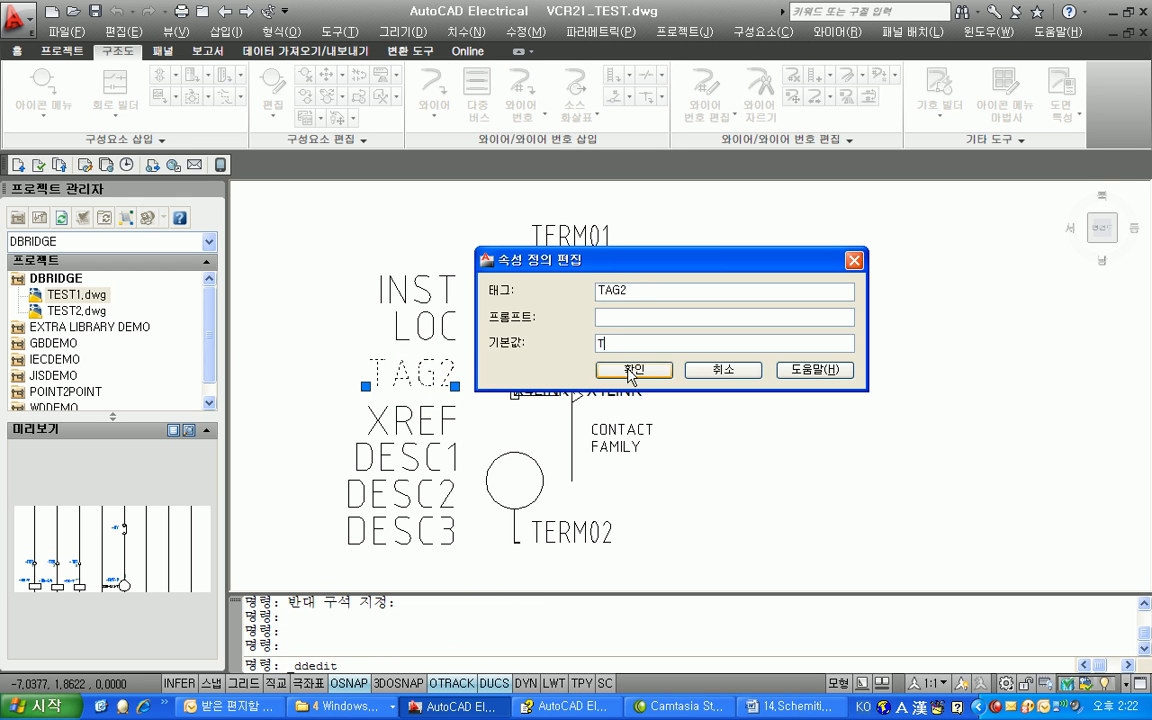
text(T)
click(632, 370)
- Set the default value of the FAMILY attribute definition to TD and finish attribute editing
click(614, 447)
drag(612, 343, 536, 348)
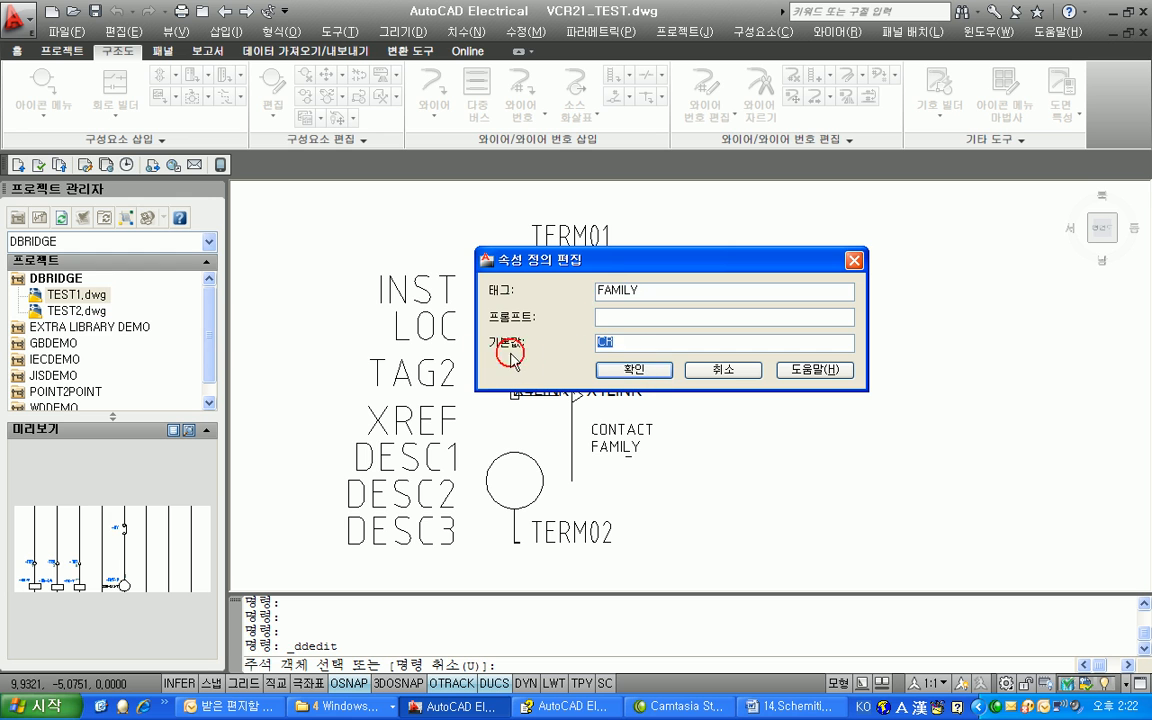
text(TD)
click(635, 370)
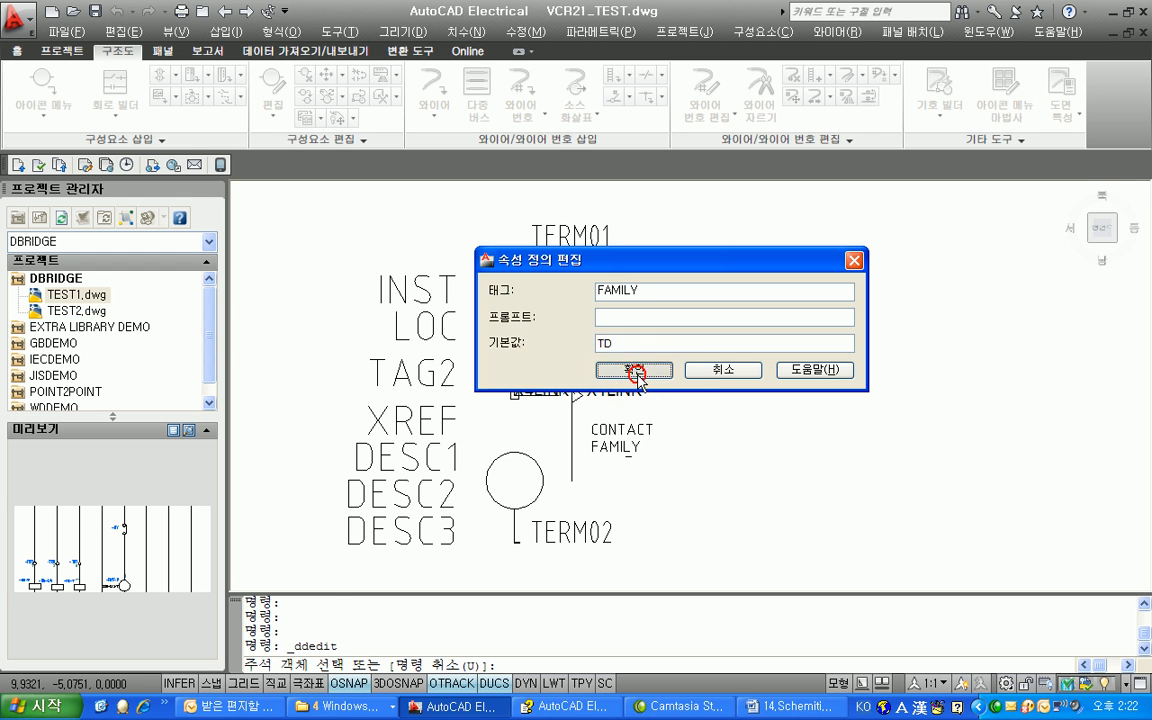
key(Escape)
key(Escape)
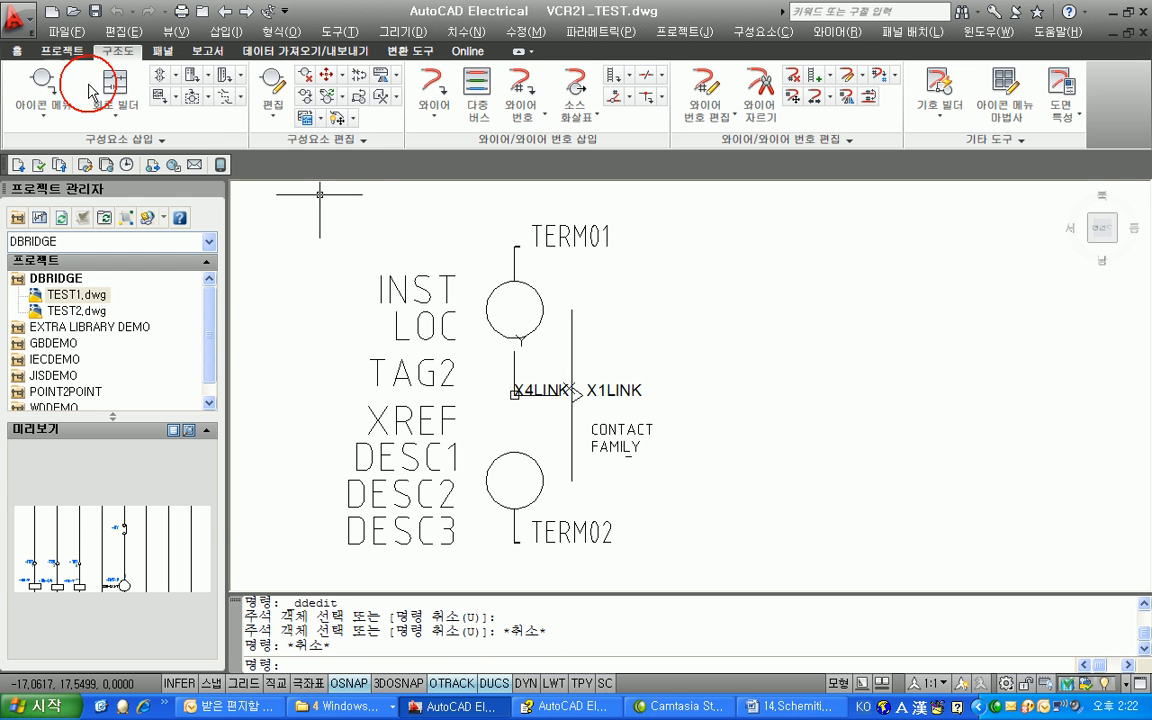
- Save the modified vertical contact symbol drawing as VTD21_TEST.dwg in the Dbridge folder
click(20, 18)
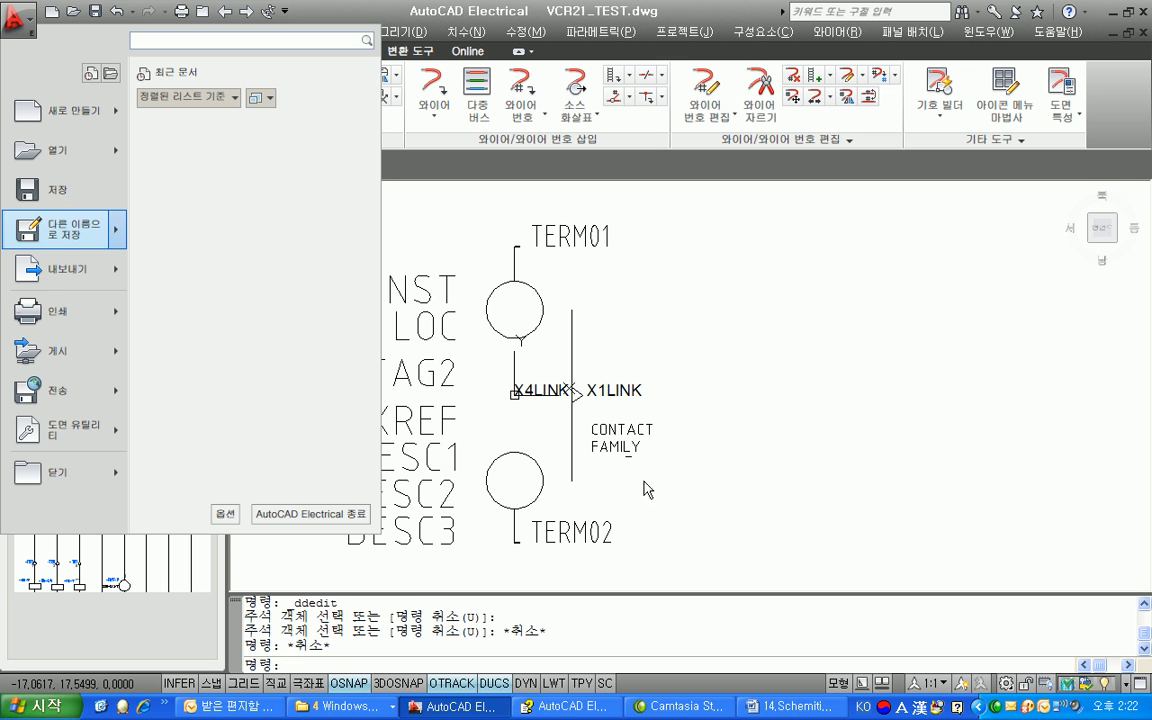
click(30, 222)
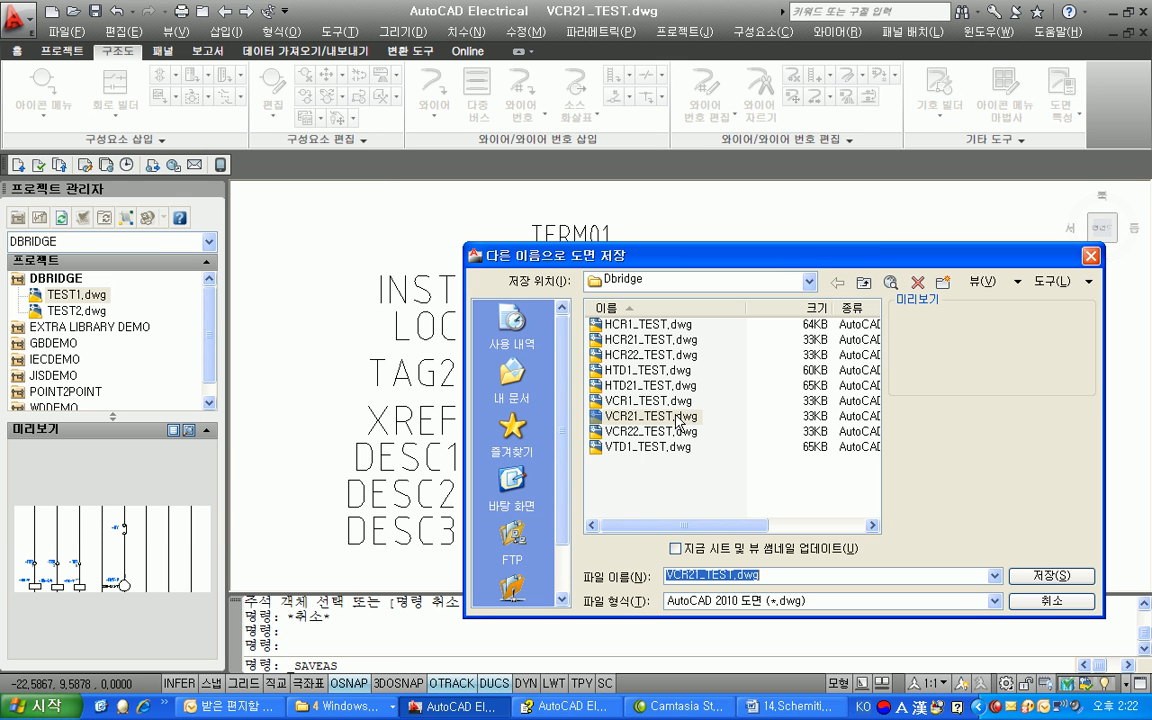
click(688, 572)
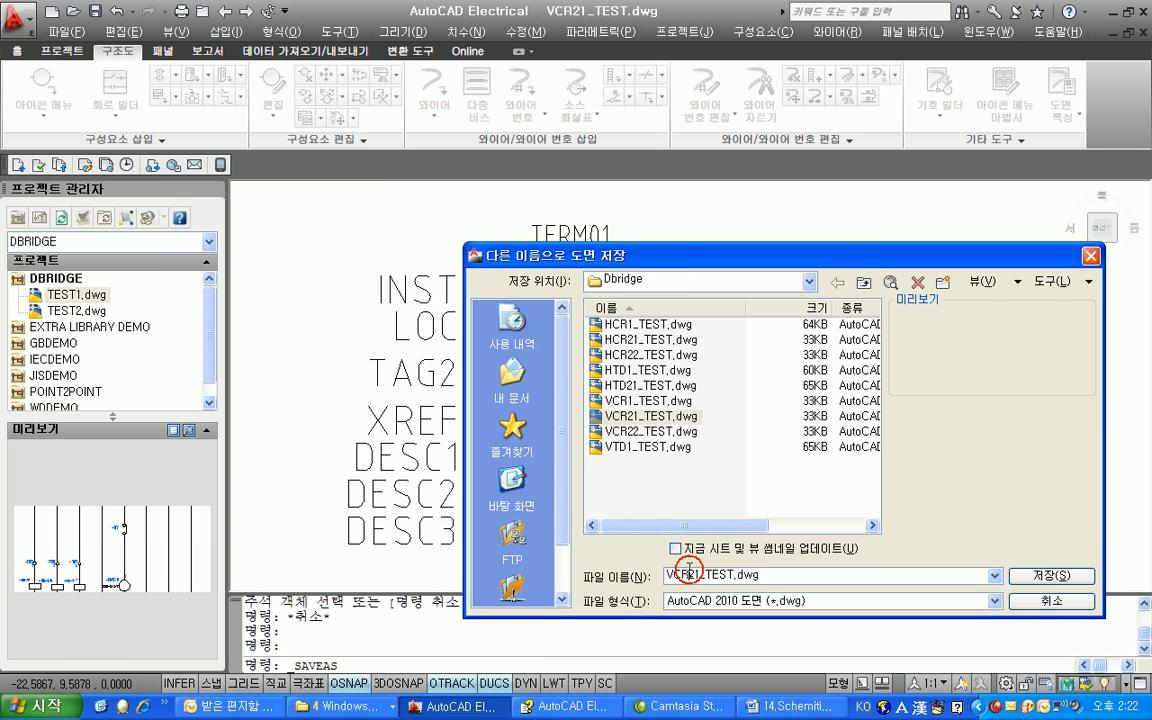
text(TD)
key(Return)
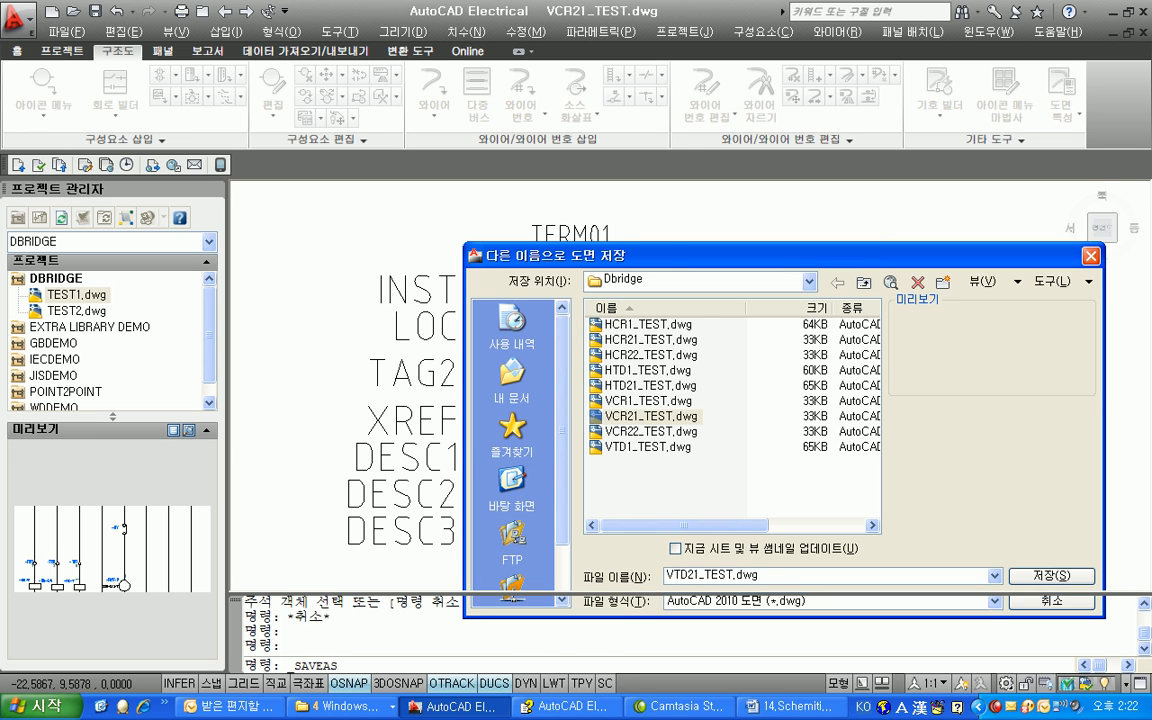
key(Escape)
key(Escape)
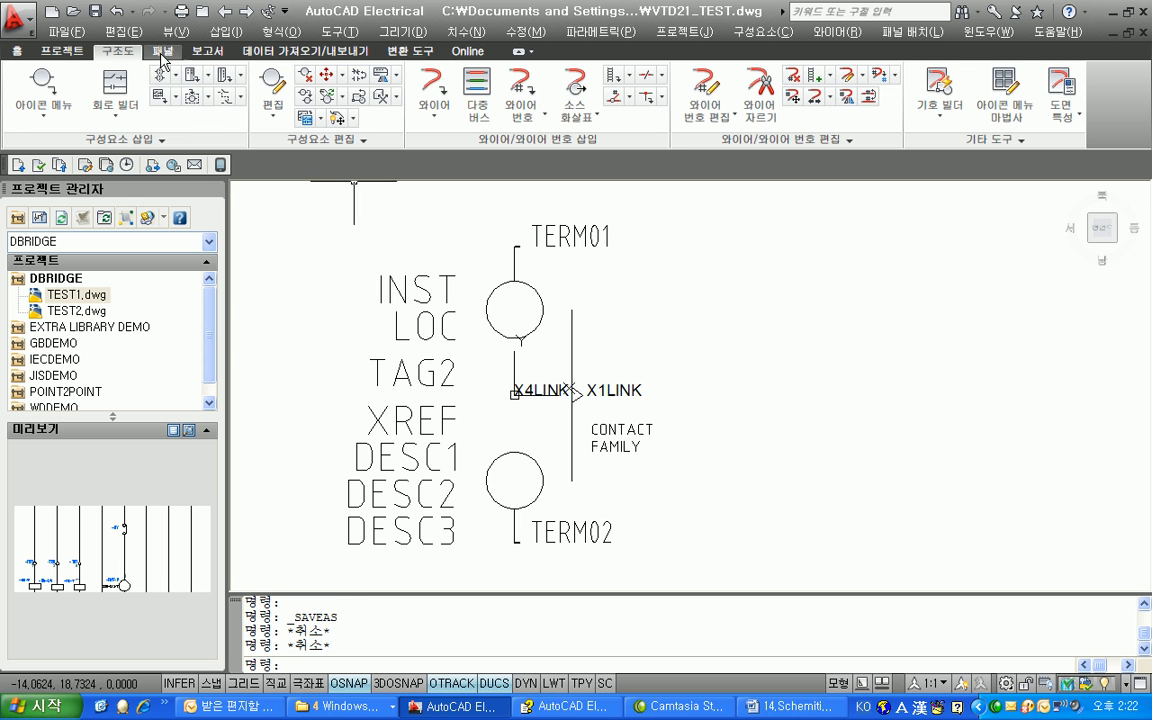
- Open the second vertical contact symbol drawing, VCR22_TEST.dwg, from the Dbridge folder
click(72, 11)
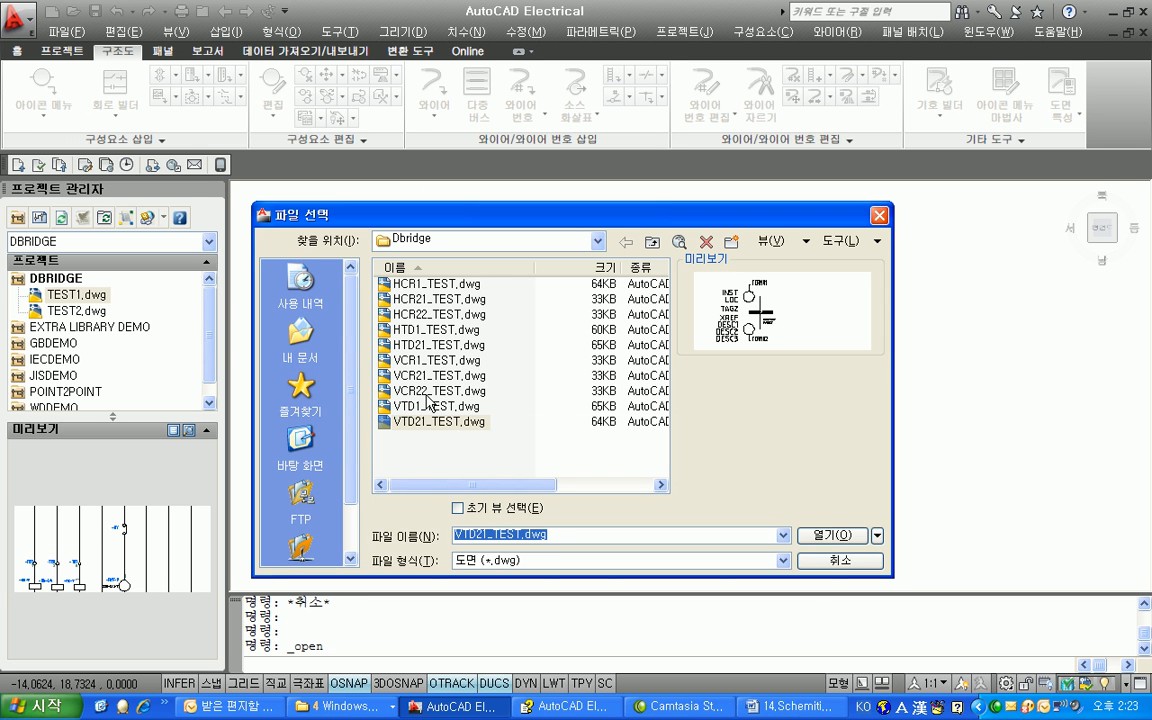
click(430, 391)
double_click(428, 391)
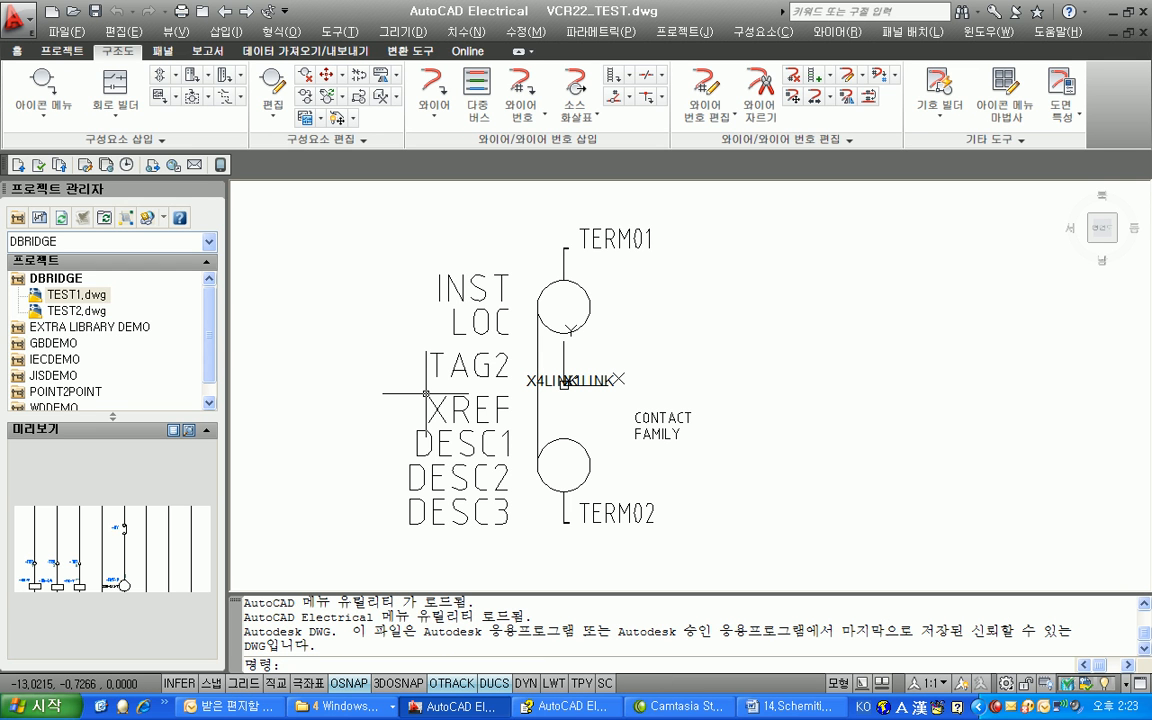
- Draw a slanted line from 1 unit right of the midpoint of the bar joining the terminal circles to 0.7 above that midpoint
key(Return)
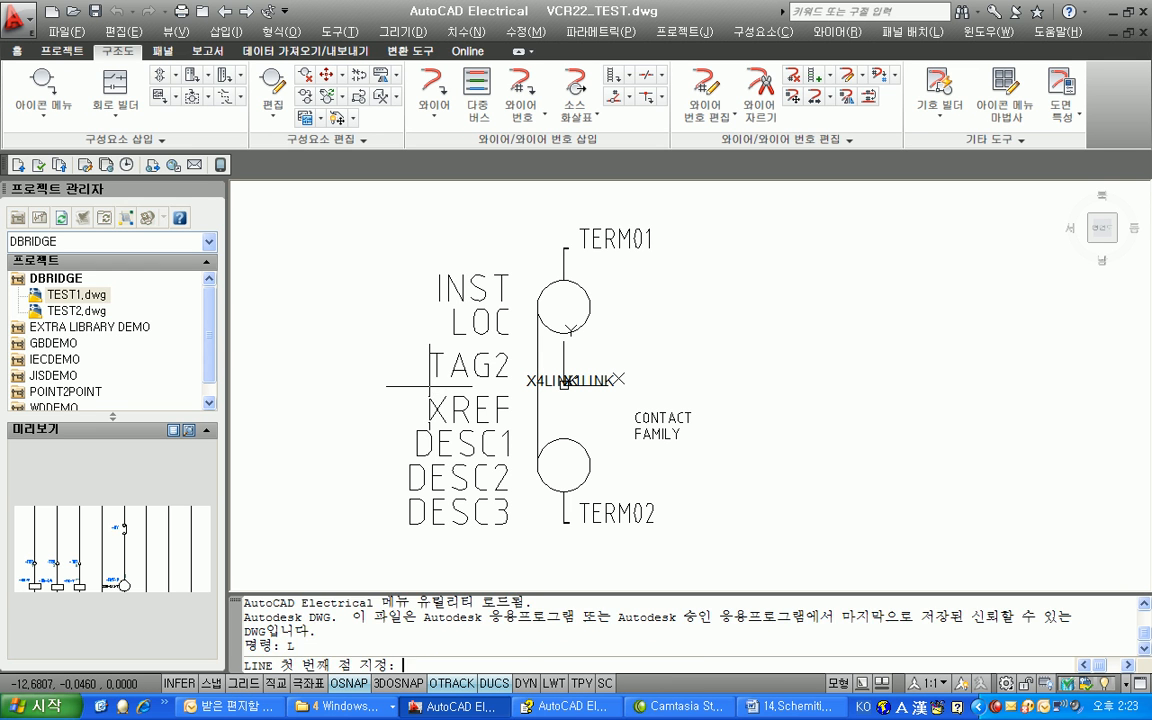
scroll(430, 386, up, 3)
text(1)
key(Return)
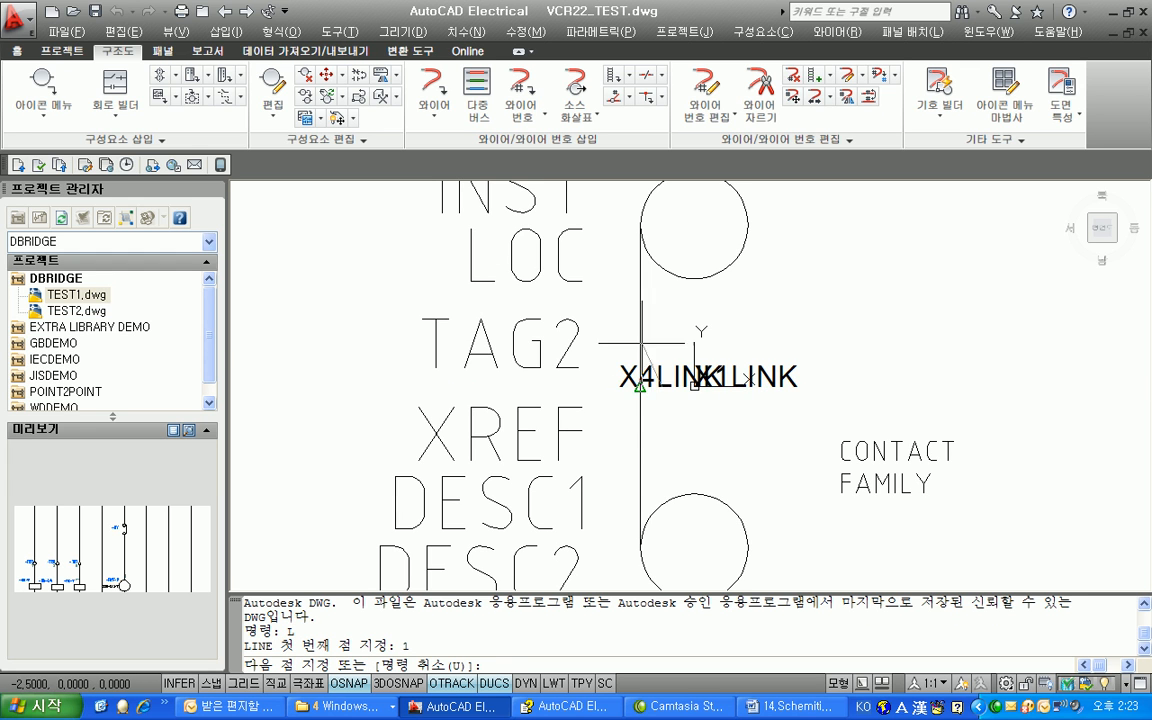
scroll(670, 405, up, 3)
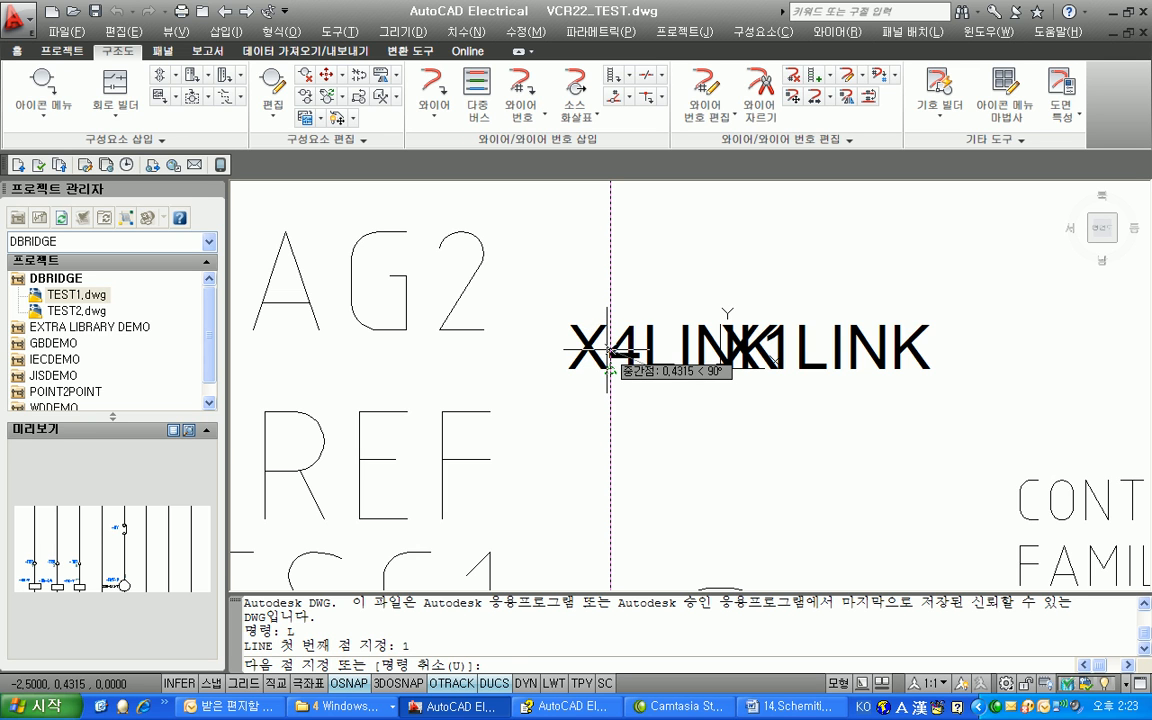
key(Return)
key(Return)
- Draw the triangle's lower side from its tip to the bar 0.7 below the midpoint between the terminal circles
key(Return)
click(610, 368)
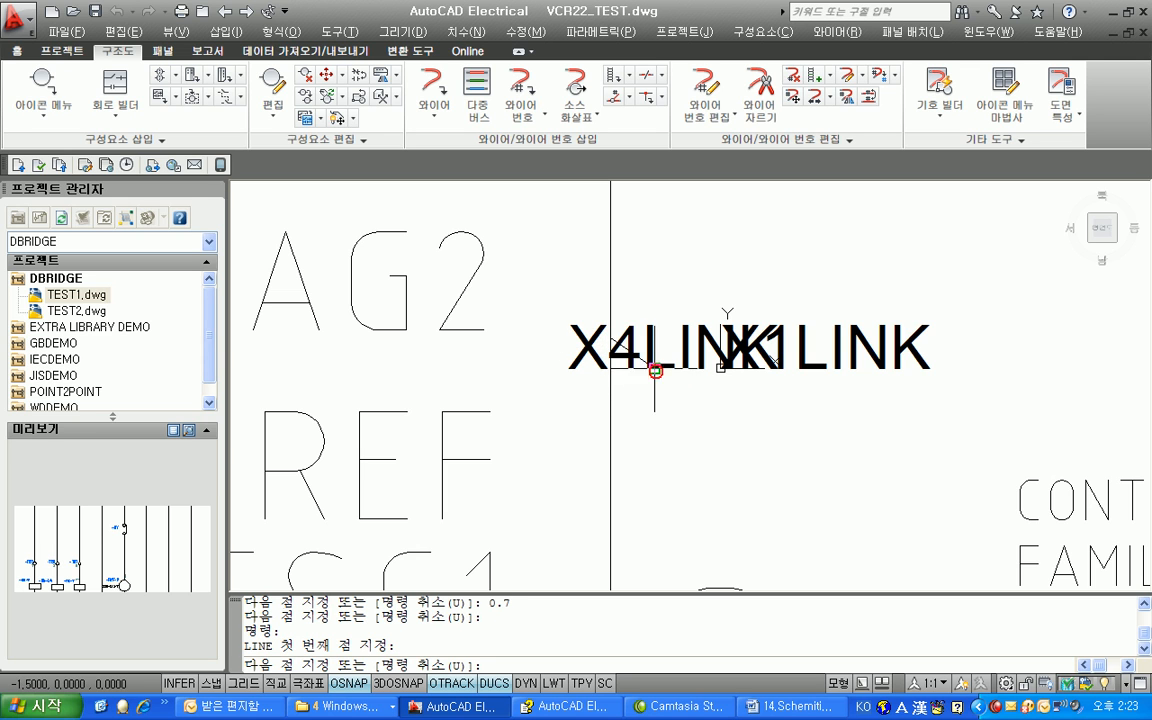
text(0.7)
key(Return)
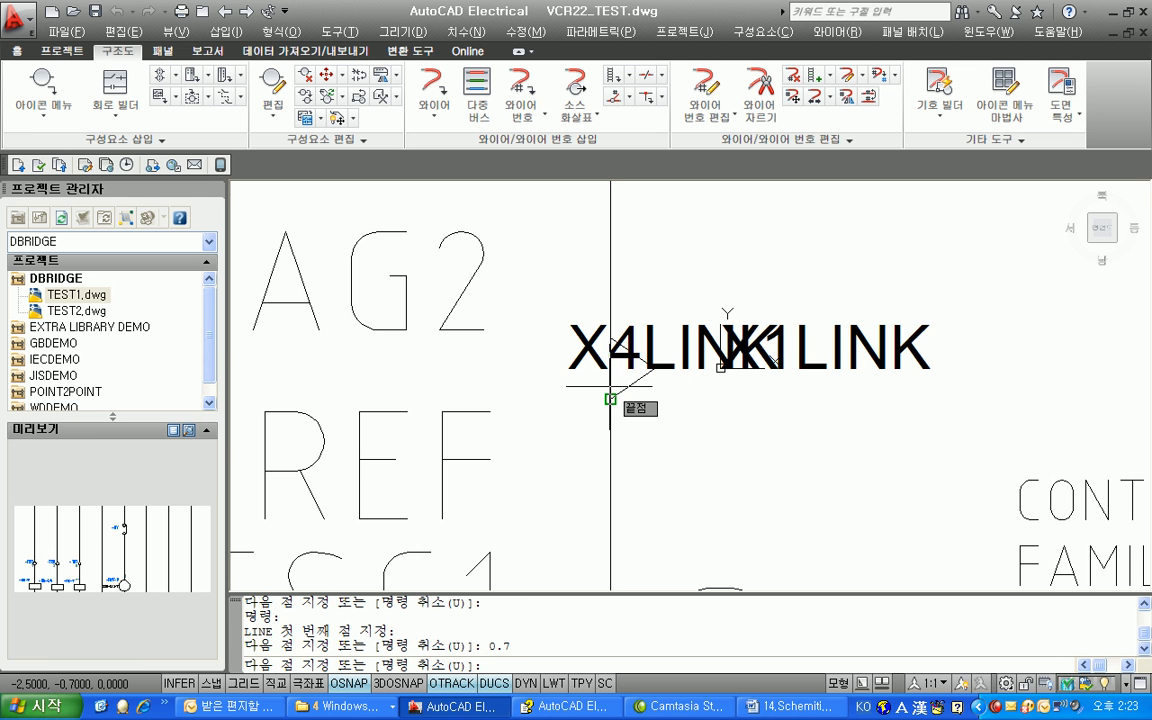
key(Return)
- Replace the default value of the FAMILY attribute definition in the VCR22_TEST symbol
scroll(715, 435, down, 2)
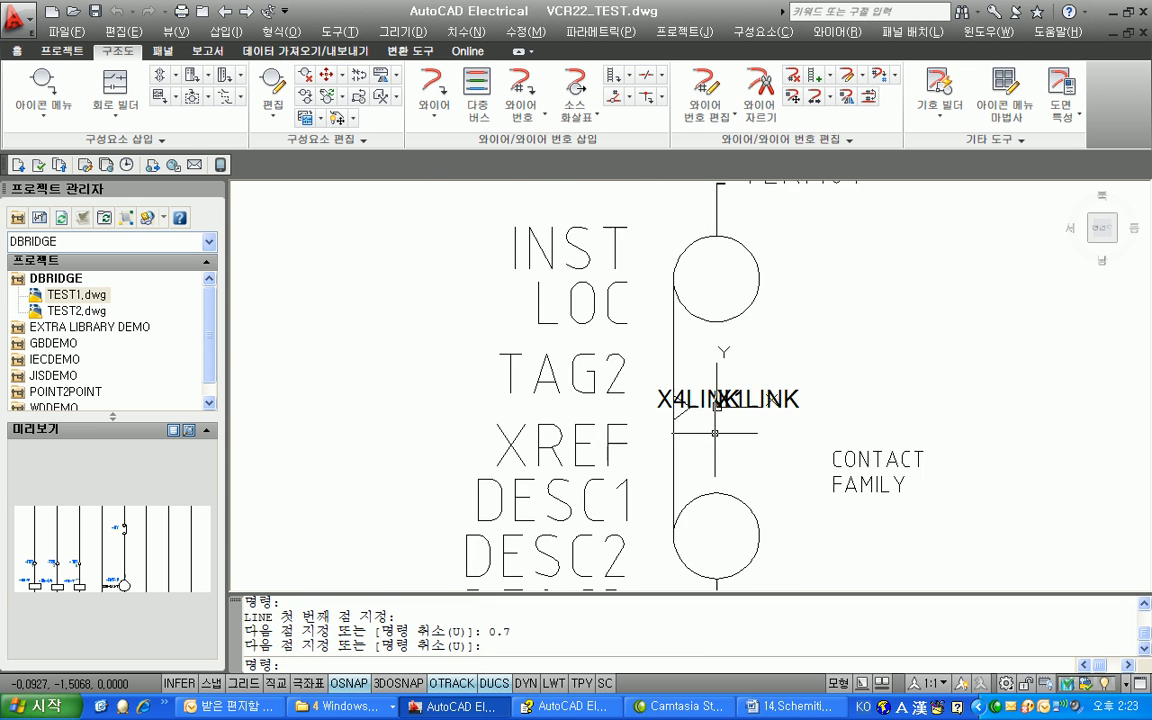
scroll(671, 442, up, 1)
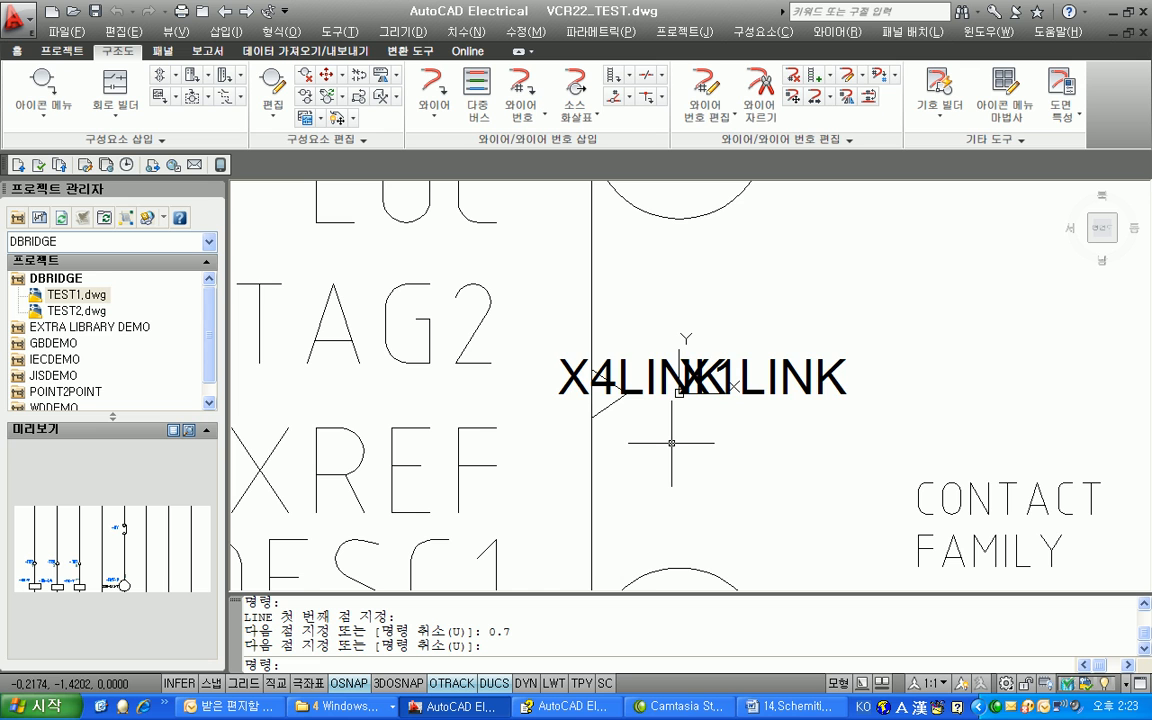
scroll(631, 377, down, 1)
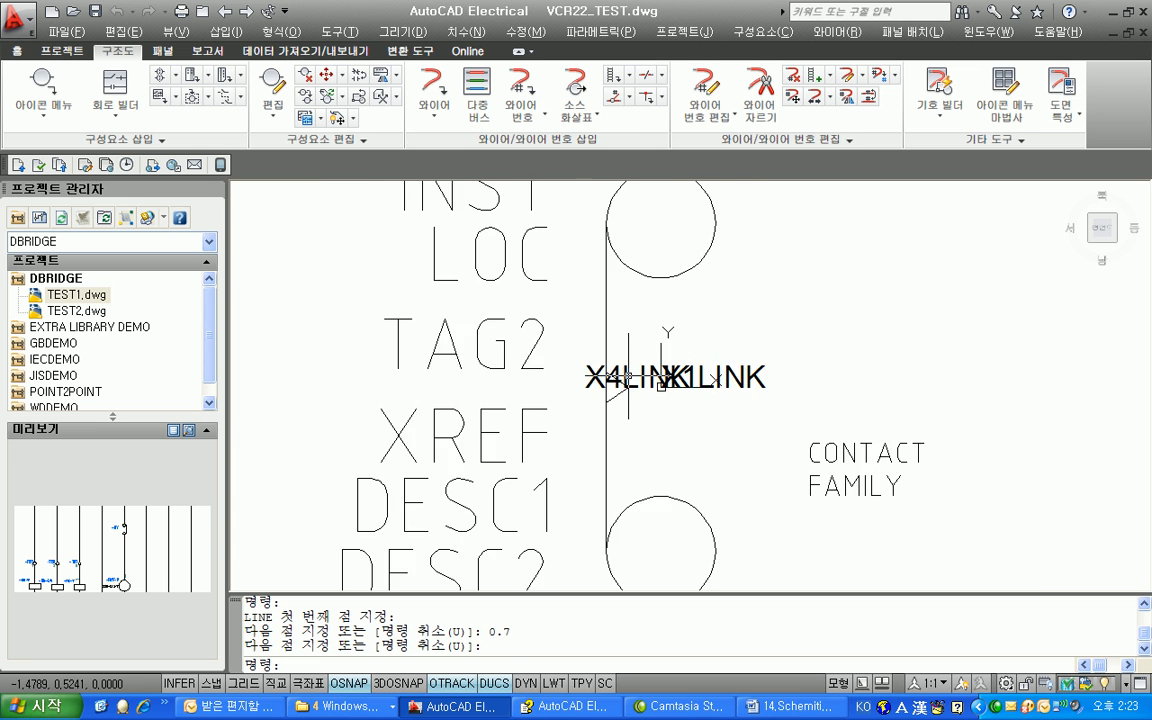
scroll(628, 380, down, 1)
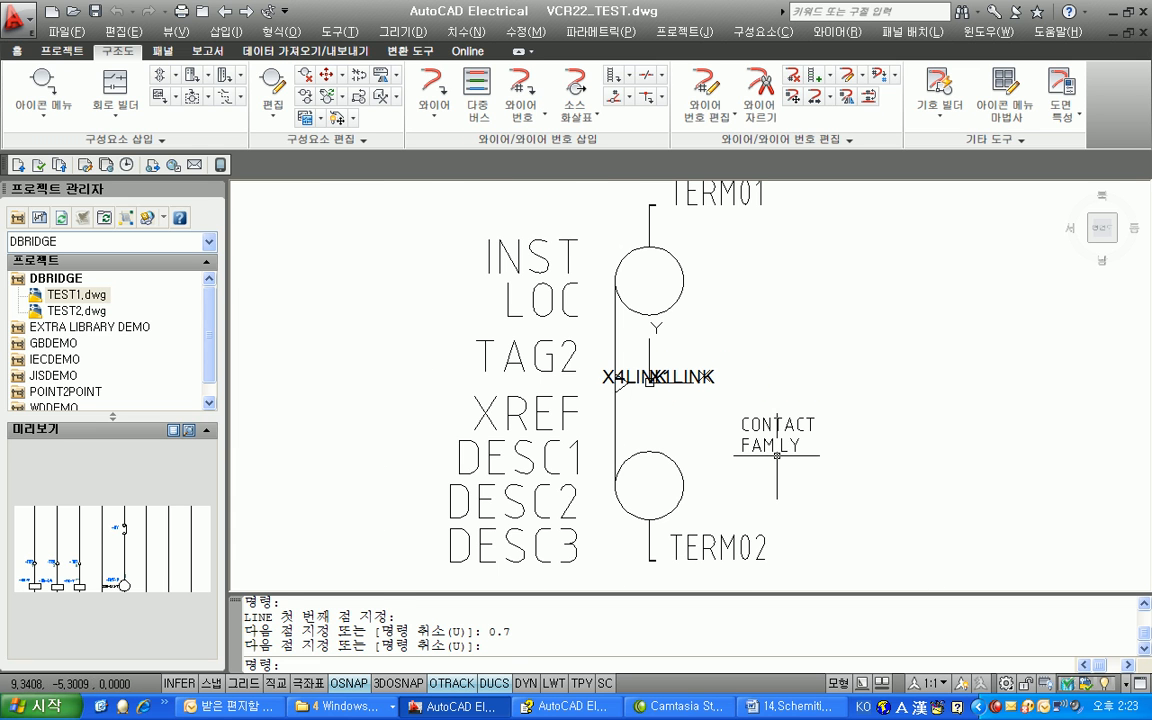
double_click(776, 447)
key(Tab)
key(Tab)
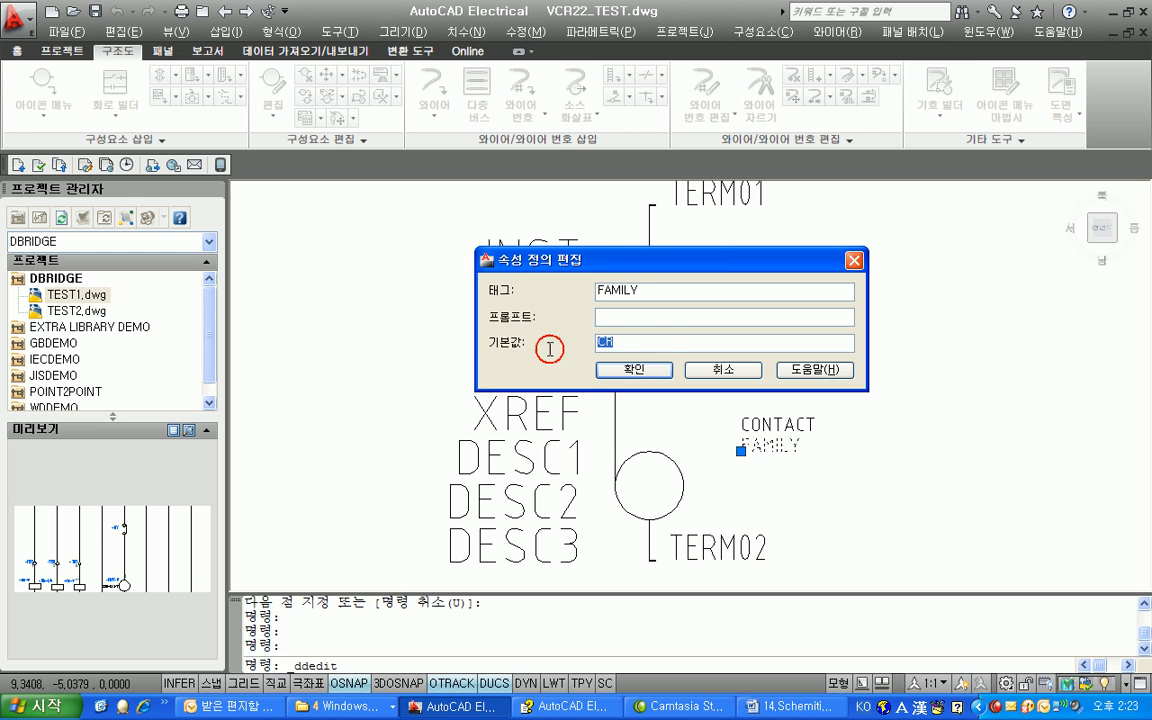
click(631, 377)
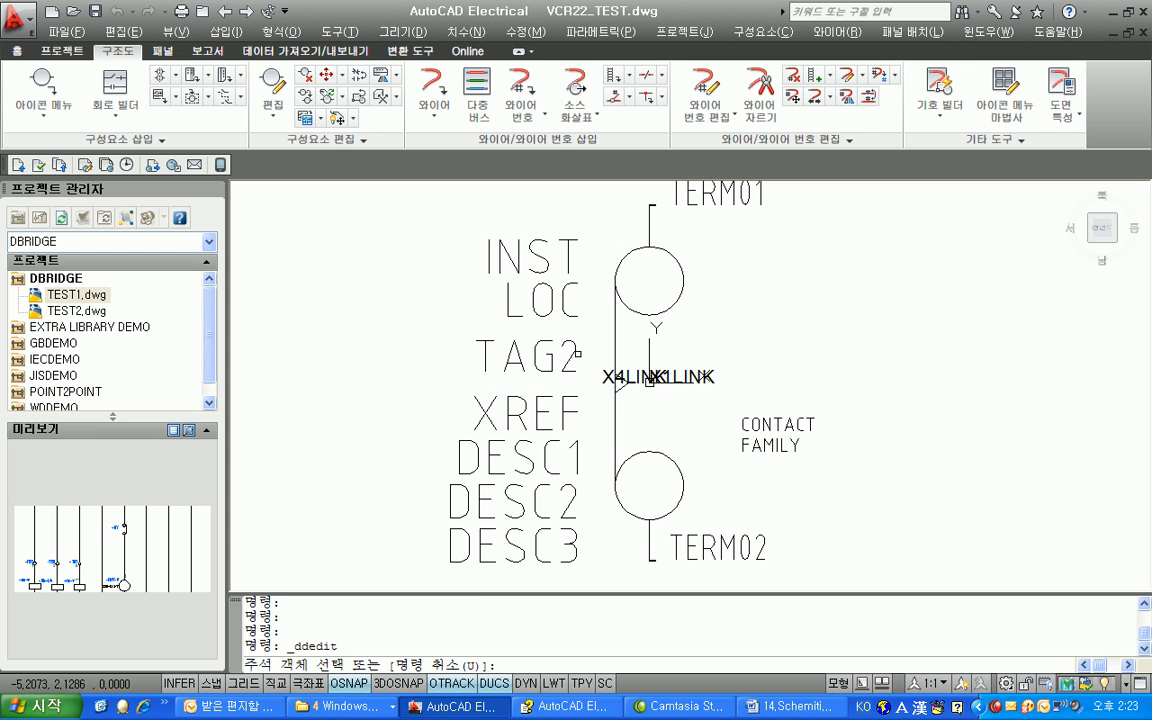
- Set the default value of the VCR22_TEST symbol's TAG2 attribute definition to T and finish attribute editing
click(575, 353)
click(602, 343)
text(T)
click(620, 370)
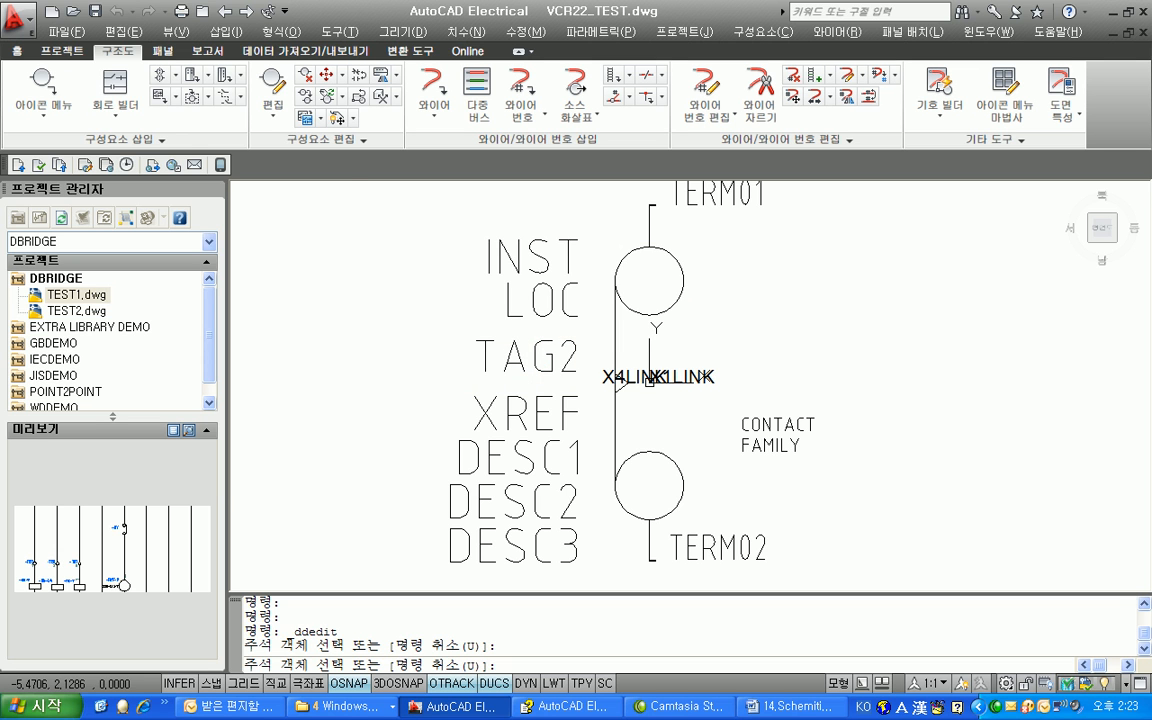
key(Escape)
- Save the modified vertical contact symbol as VTD22_TEST.dwg in the Dbridge folder
click(18, 16)
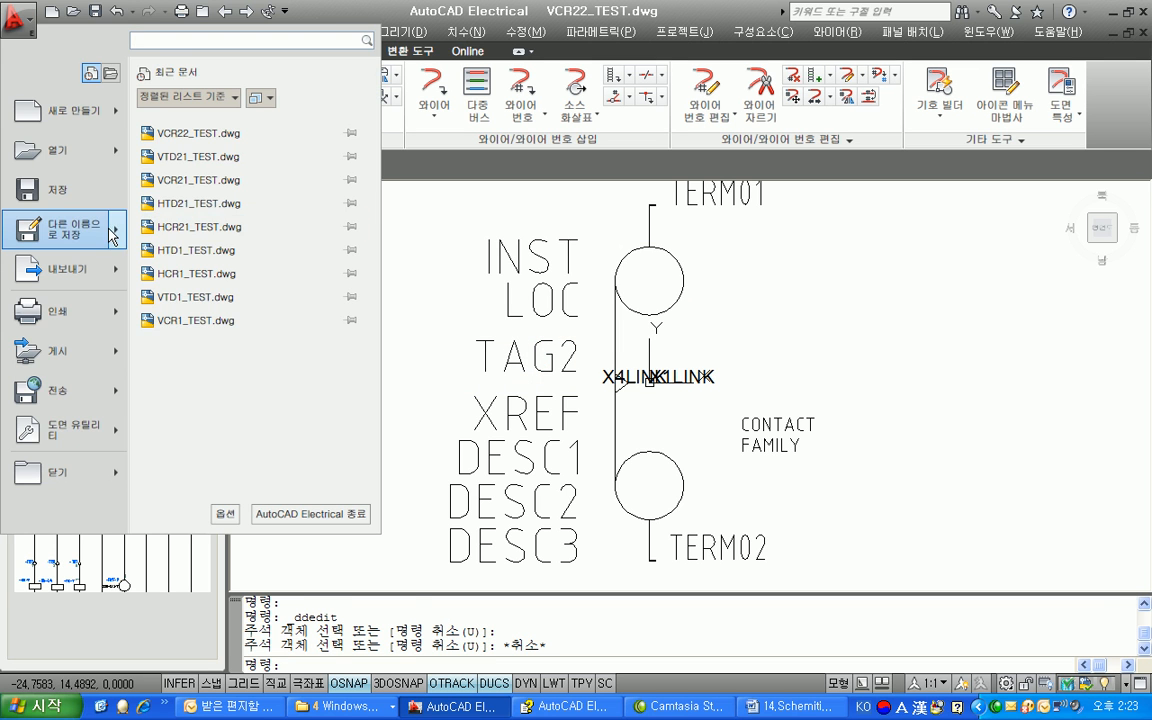
click(70, 229)
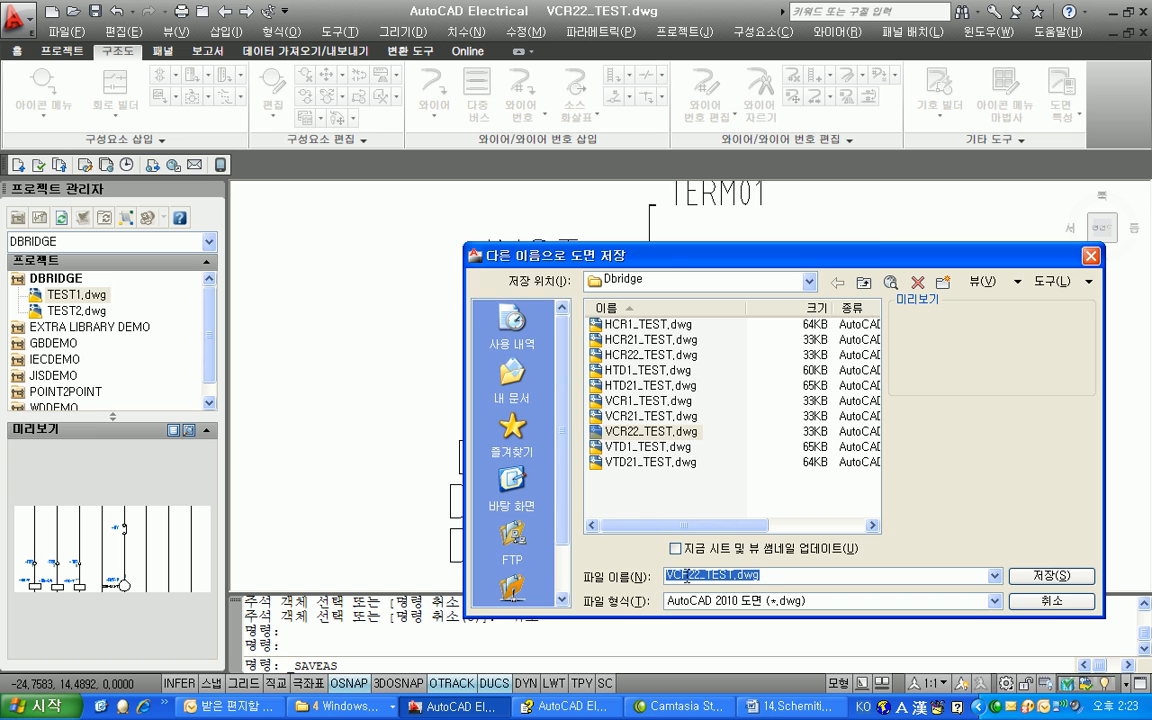
click(688, 577)
key(BackSpace)
key(BackSpace)
text(TD)
key(Return)
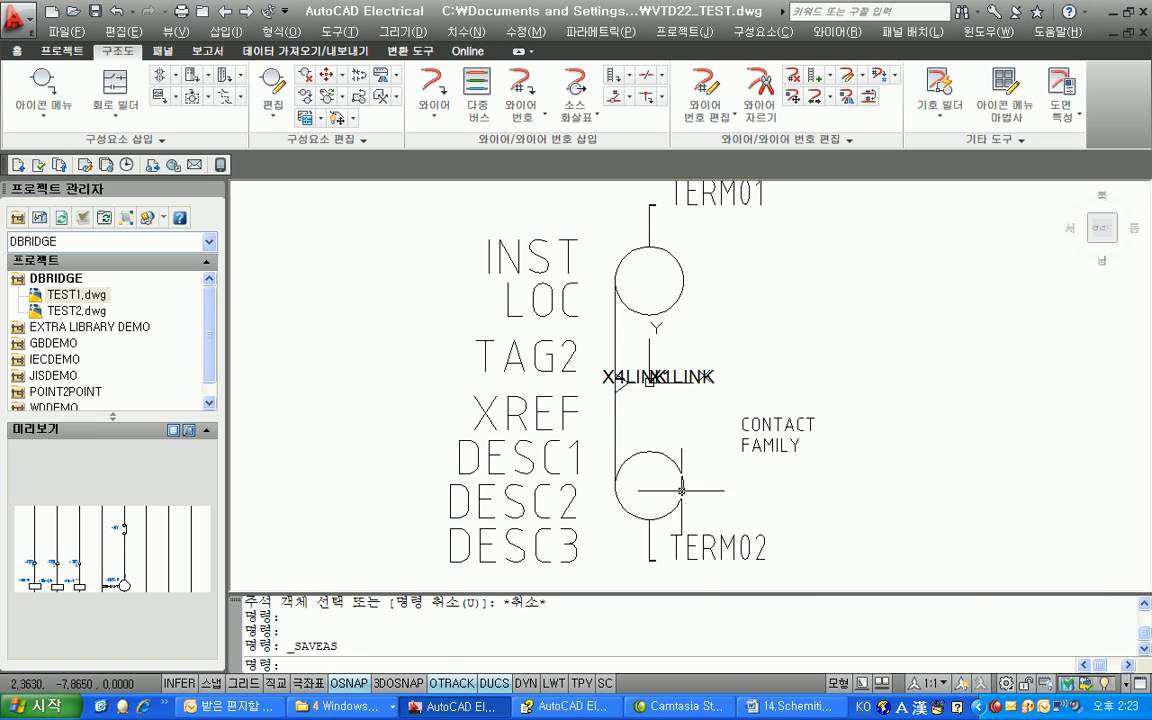
- Open the horizontal contact symbol drawing HCR22_TEST.dwg from the Dbridge folder
click(72, 11)
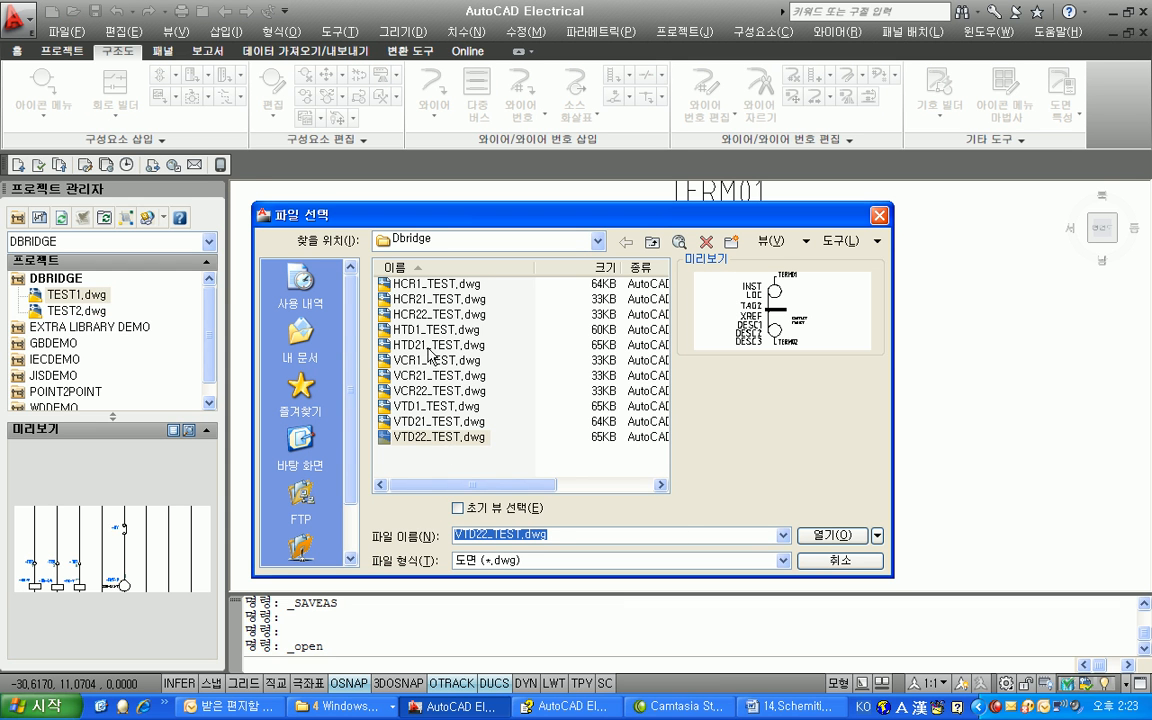
click(432, 314)
double_click(432, 314)
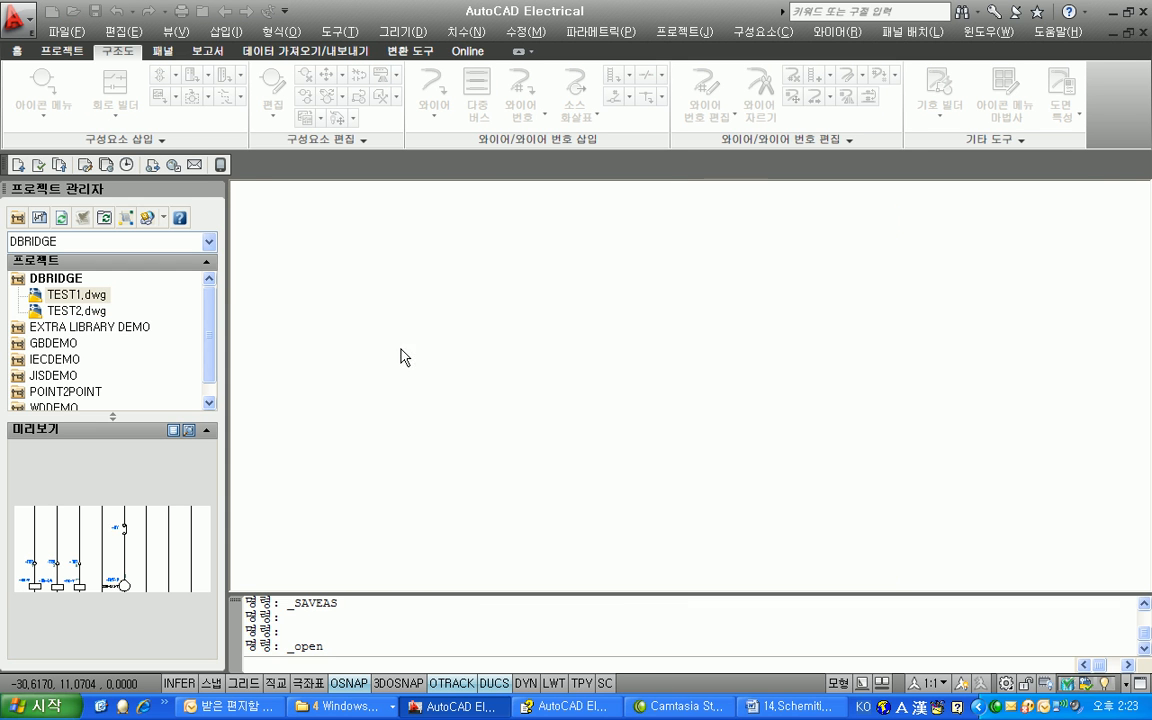
- Draw a slanted line from 1 unit above the midpoint of the bar joining the terminal circles to 0.7 left of that midpoint
text(L)
key(Return)
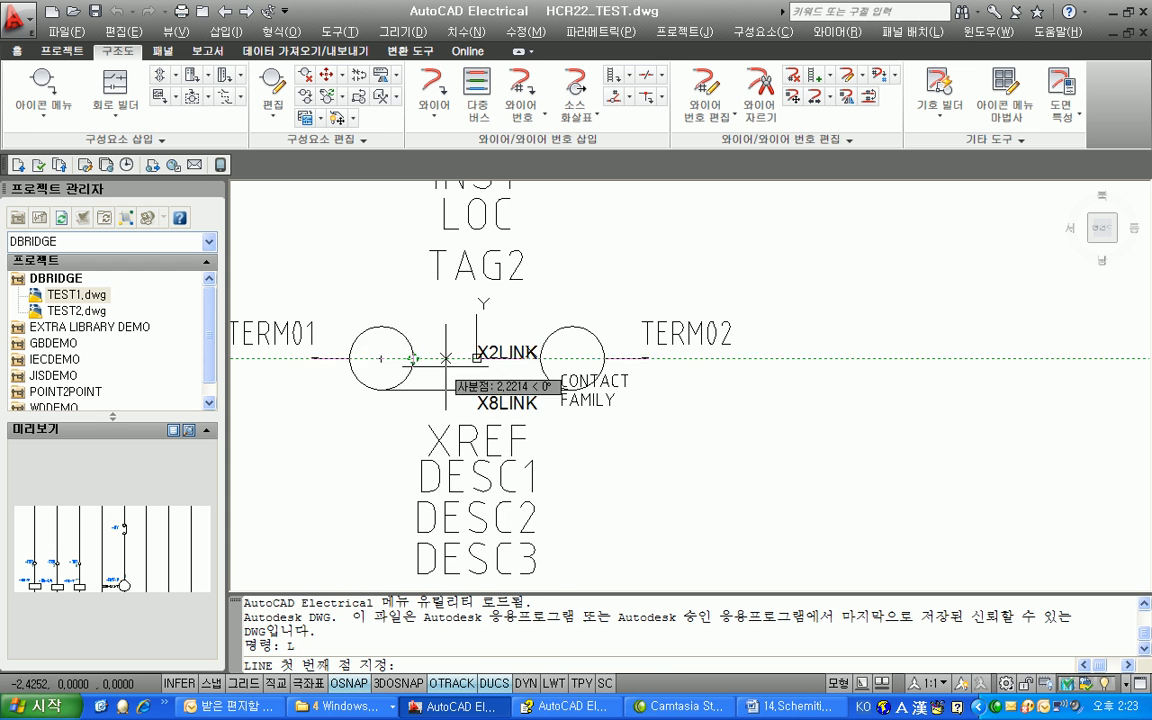
scroll(452, 367, up, 3)
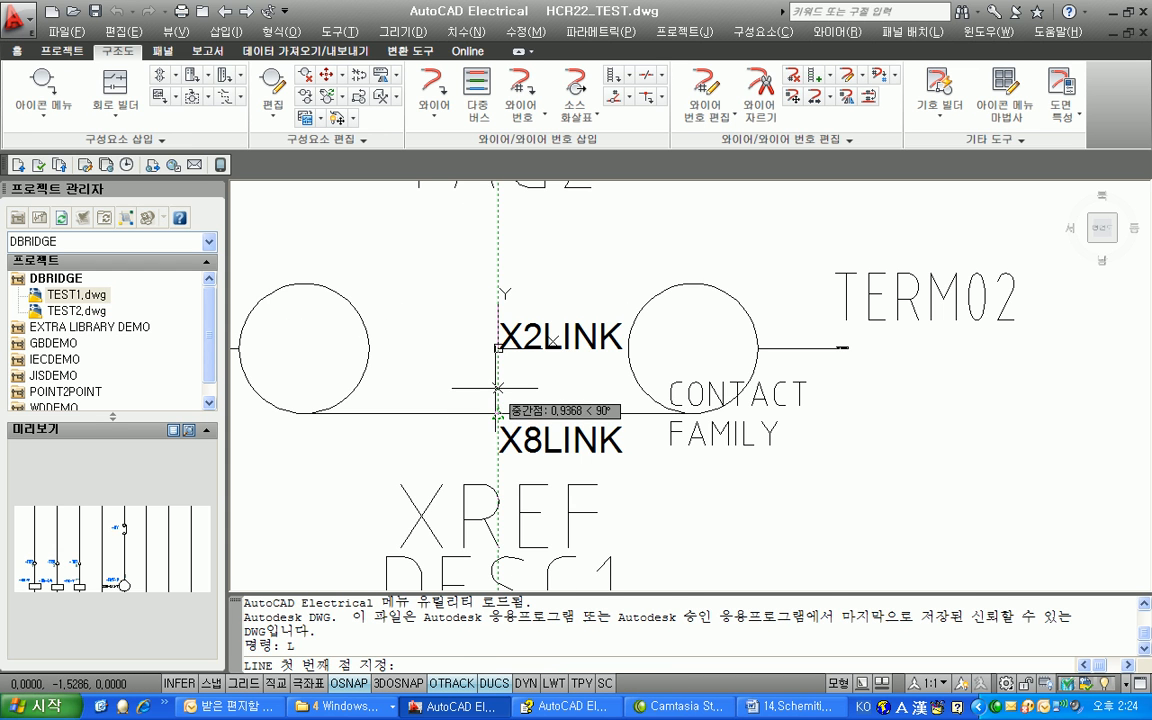
text(1)
key(Return)
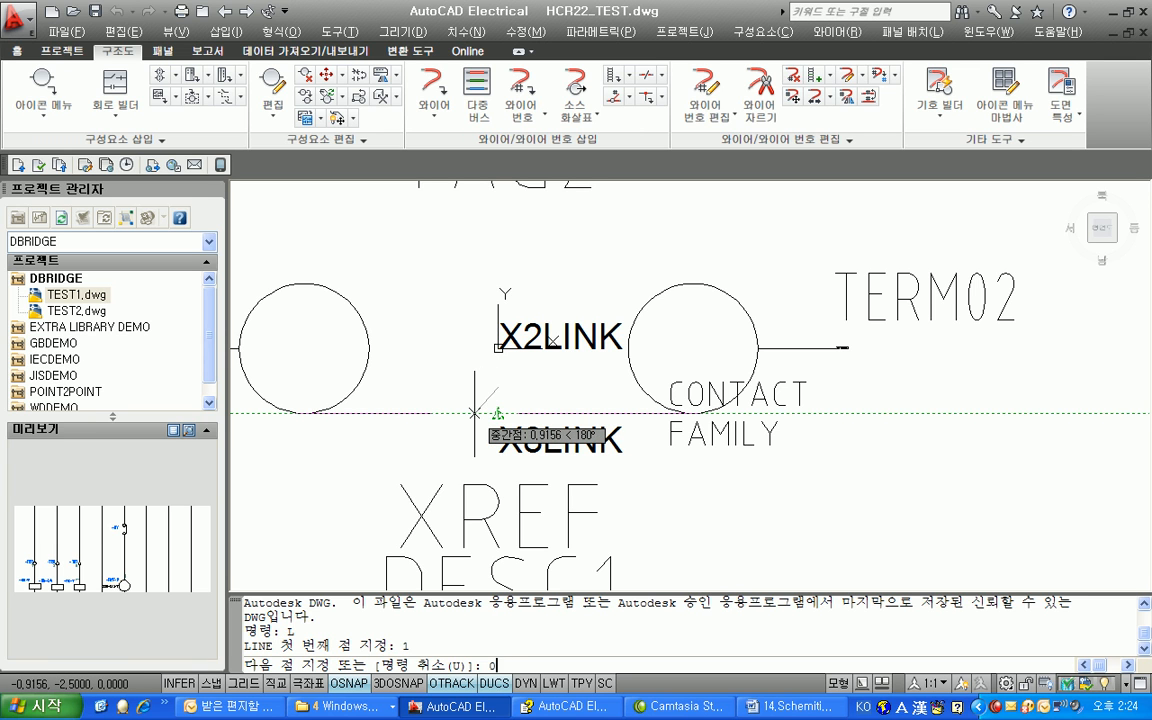
text(0.7)
key(Return)
key(Return)
- Draw the triangle's right side from its tip to the bar 0.7 right of the midpoint between the terminal circles
key(Return)
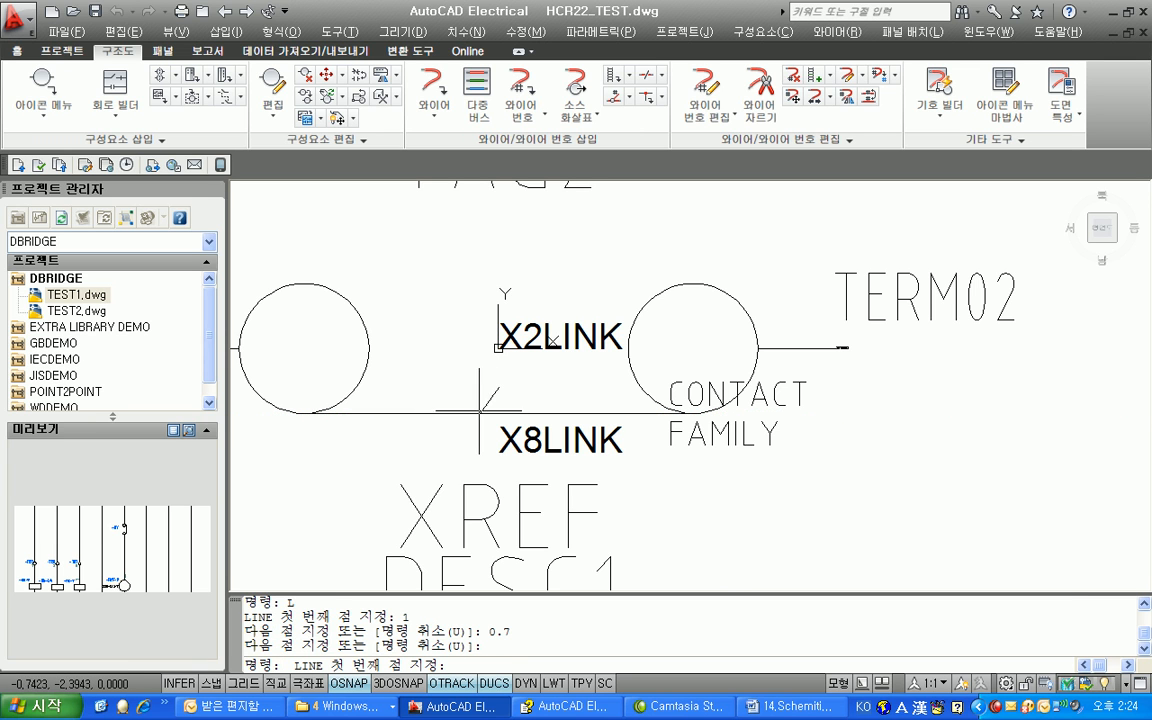
click(503, 401)
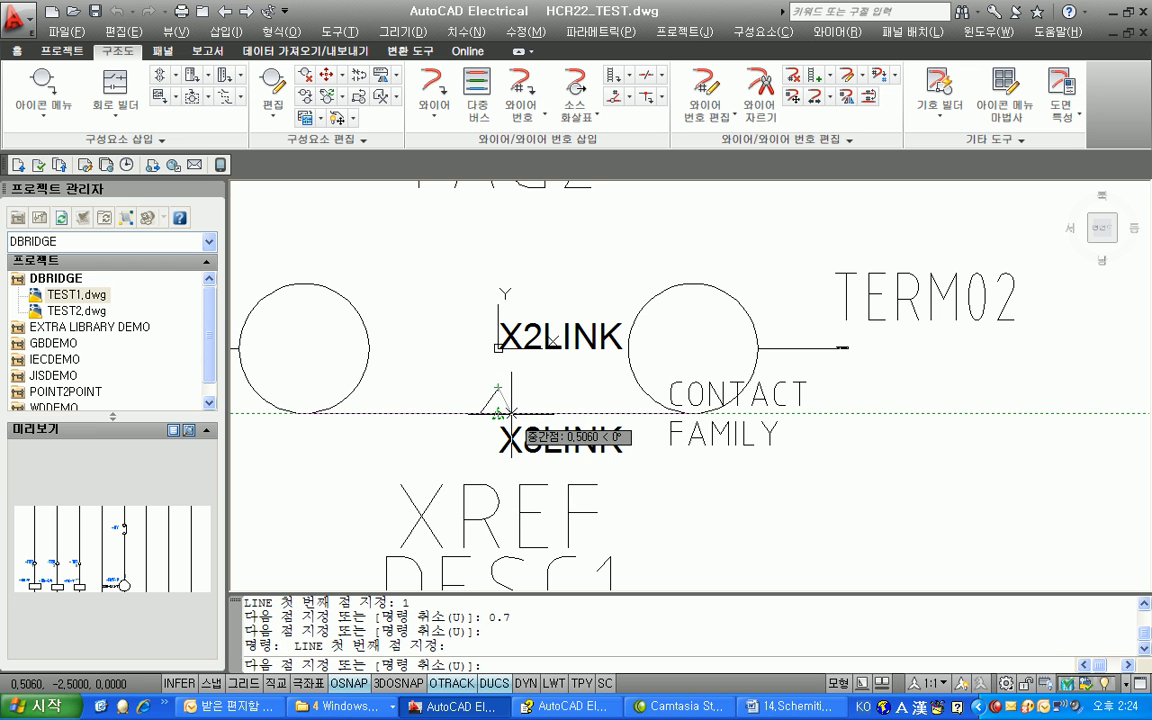
key(Escape)
key(Escape)
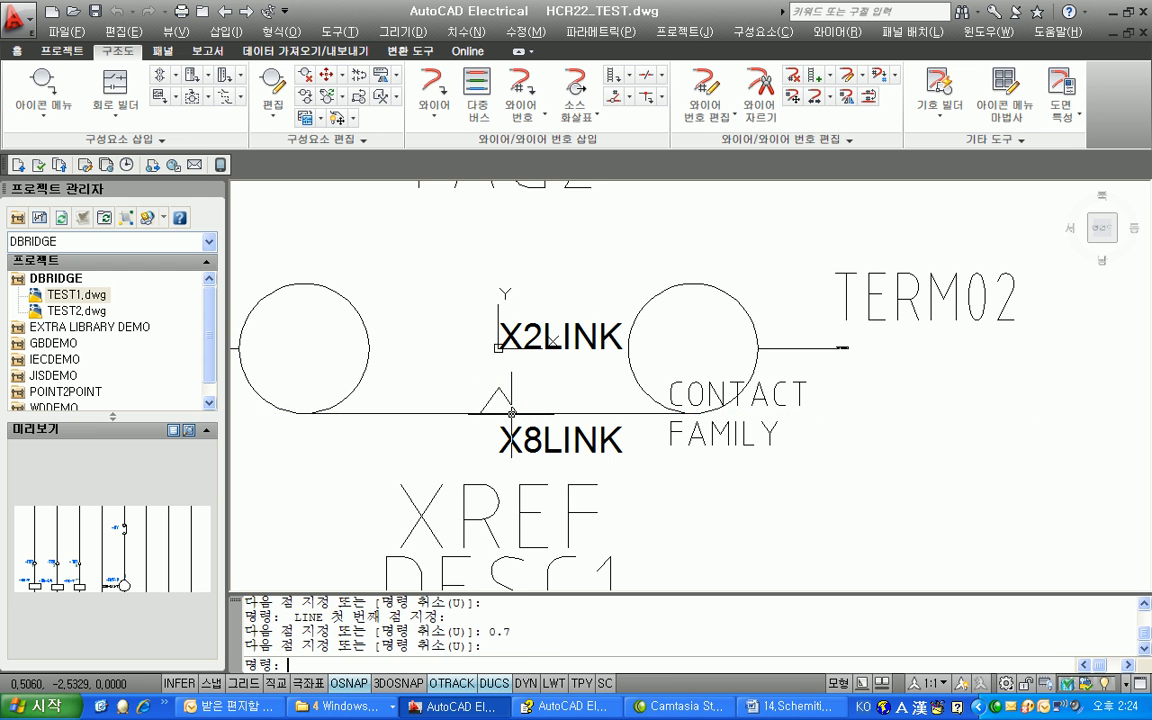
- Set the default value of the HCR22_TEST symbol's TAG2 attribute definition to T
scroll(522, 447, down, 3)
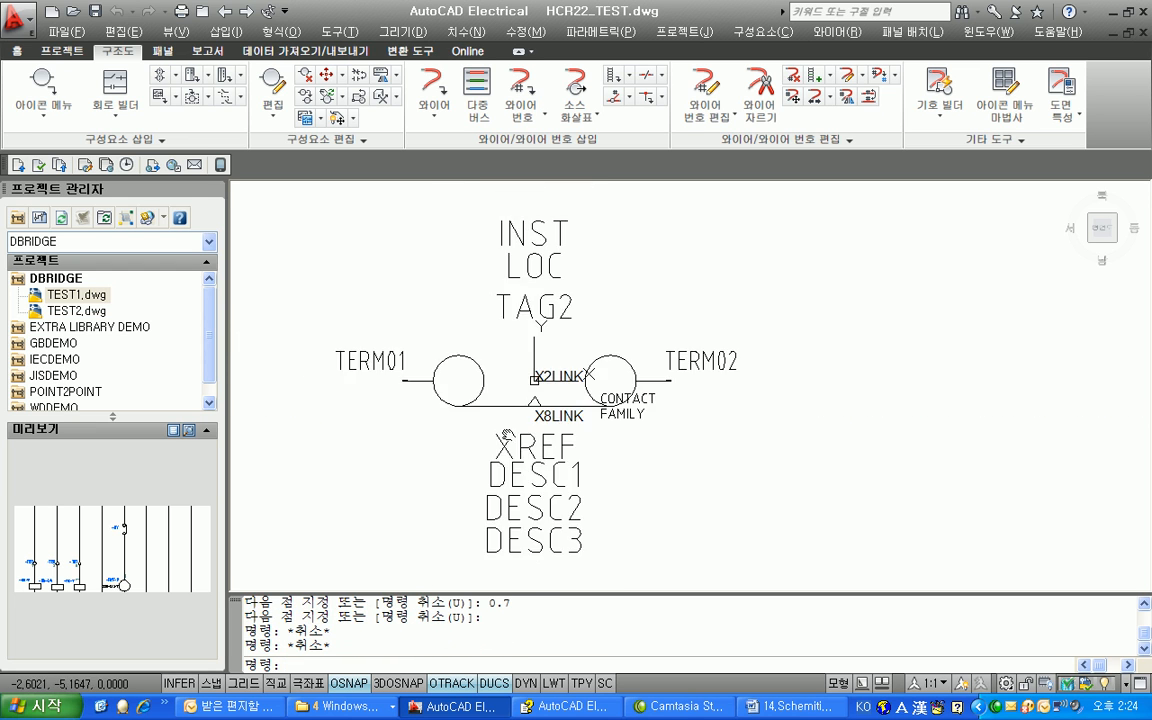
click(522, 313)
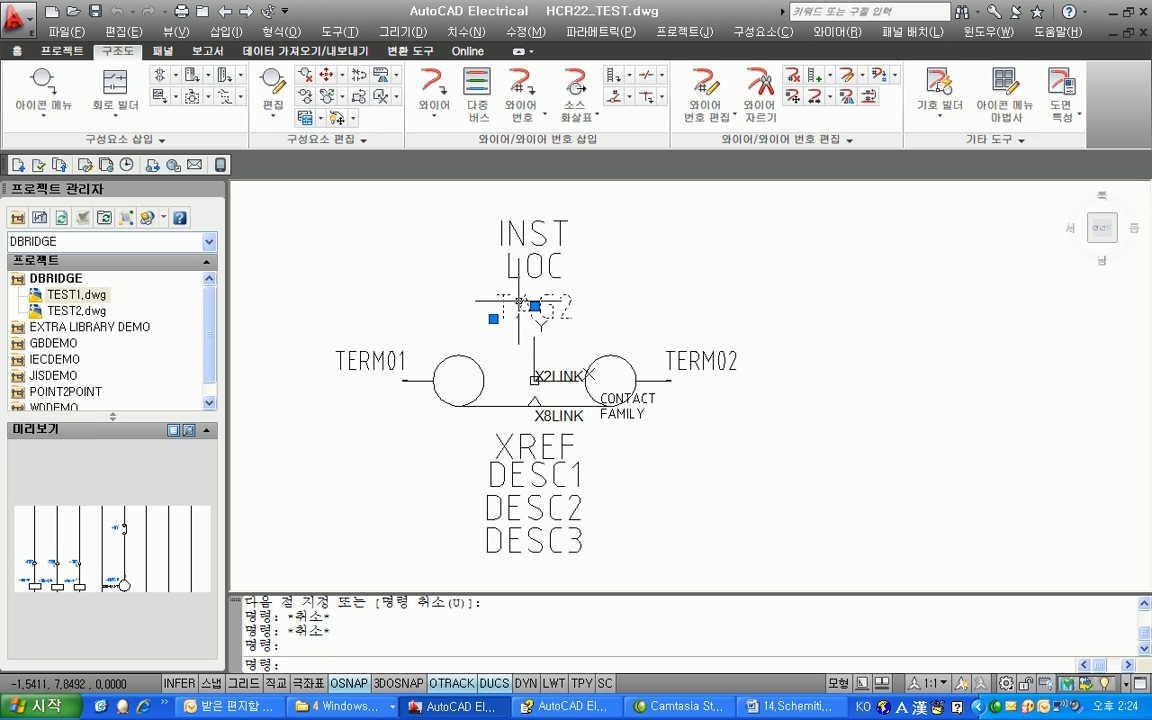
key(Escape)
key(Escape)
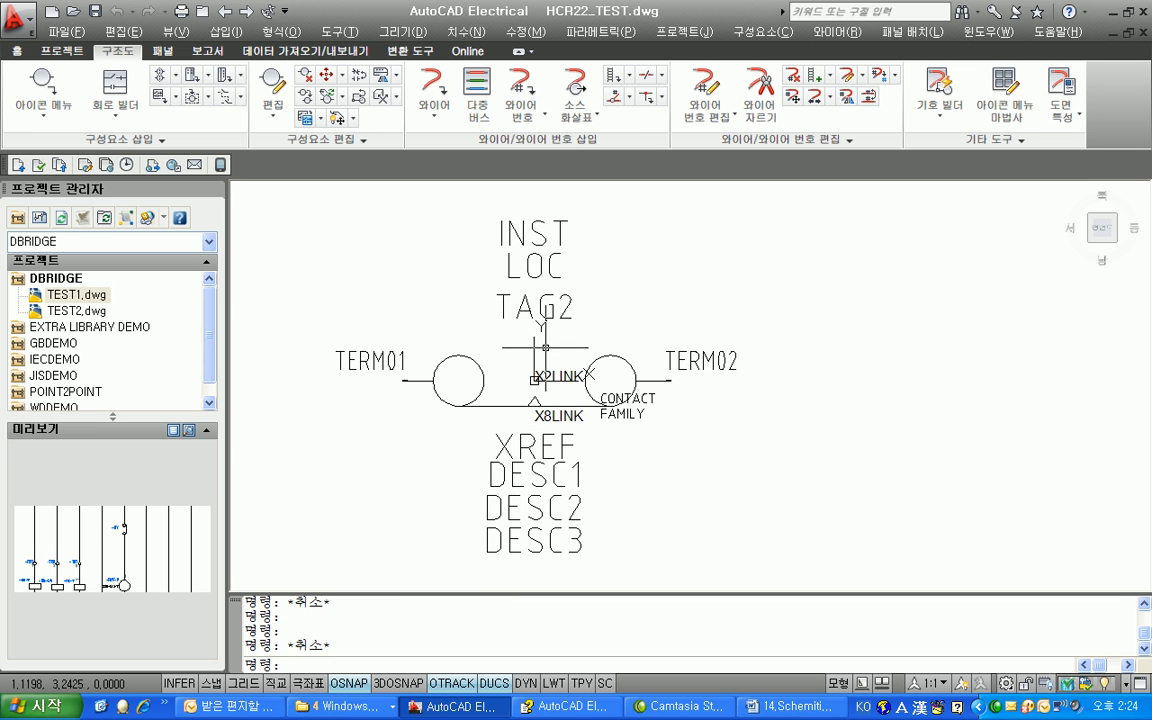
double_click(547, 318)
drag(618, 344, 508, 366)
text(T)
click(620, 372)
- Replace the default value of the HCR22_TEST symbol's FAMILY attribute definition and finish attribute editing
double_click(620, 412)
drag(622, 344, 545, 363)
text(TO)
click(620, 372)
key(Escape)
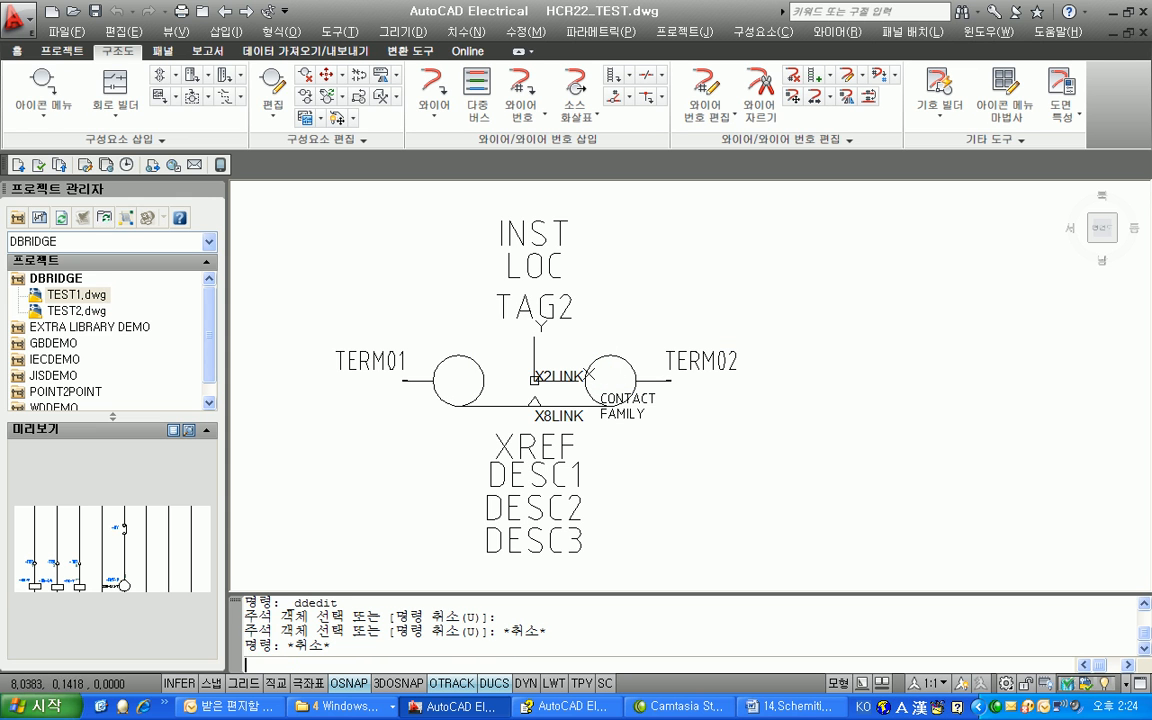
- Save the modified horizontal contact symbol as HTD22_TEST.dwg in the Dbridge folder
click(18, 16)
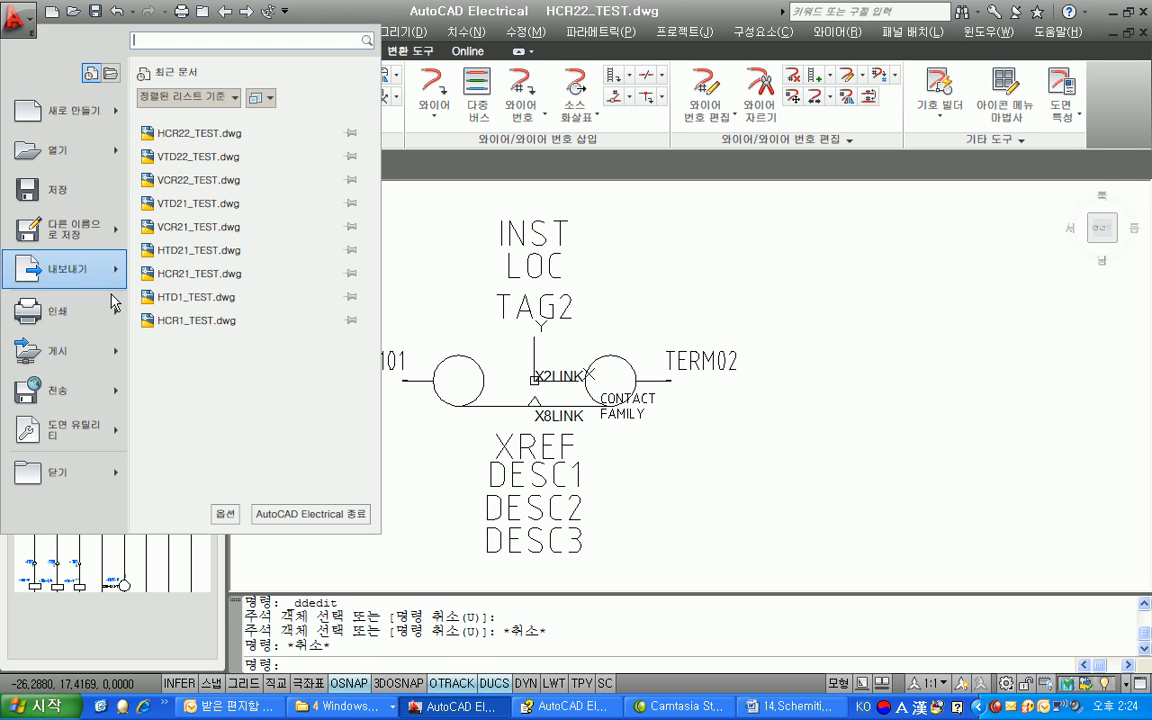
click(73, 245)
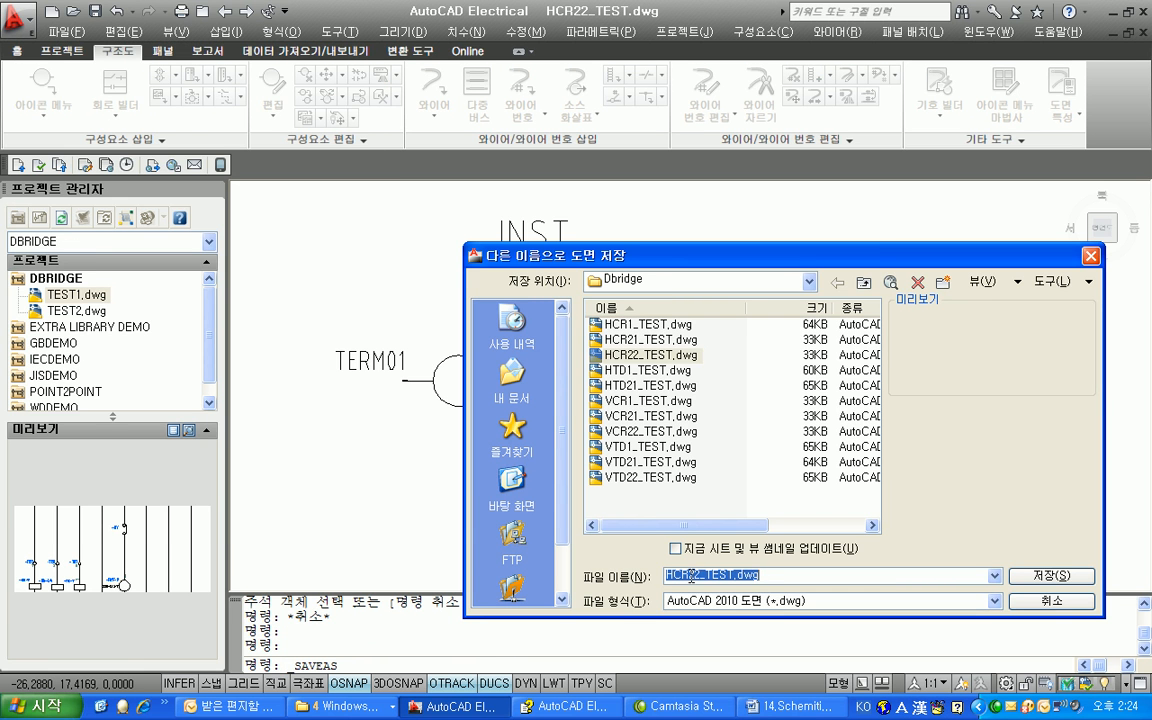
click(690, 575)
key(BackSpace)
key(BackSpace)
text(TD)
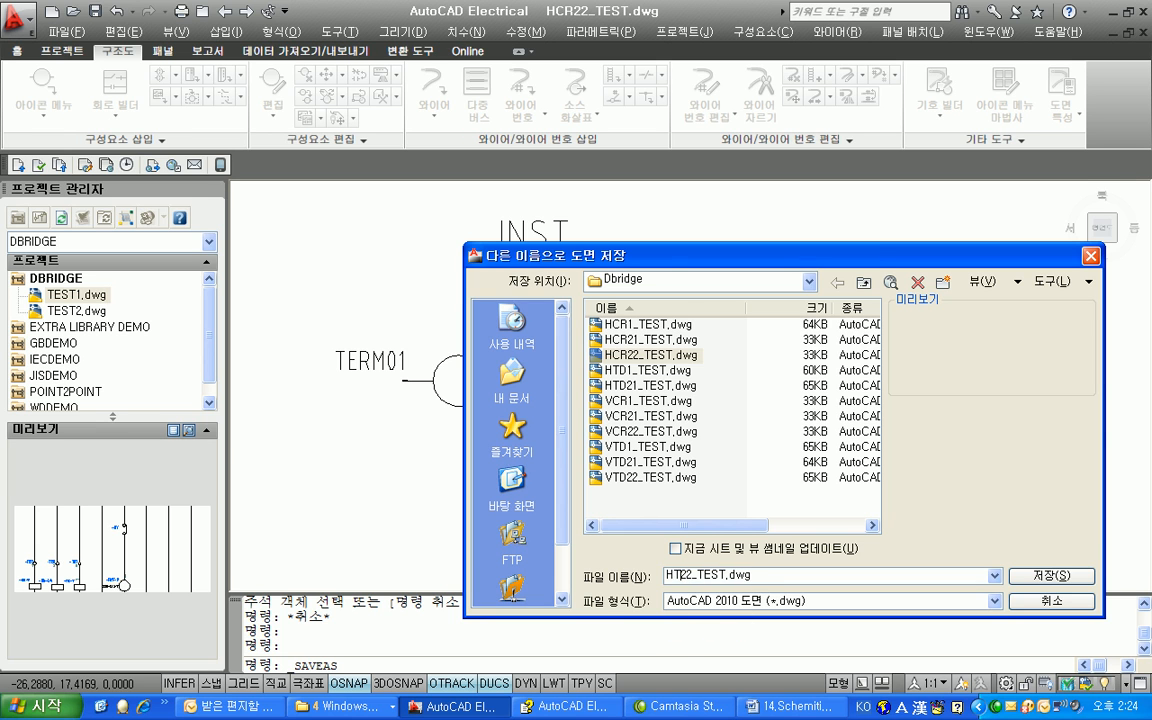
key(Return)
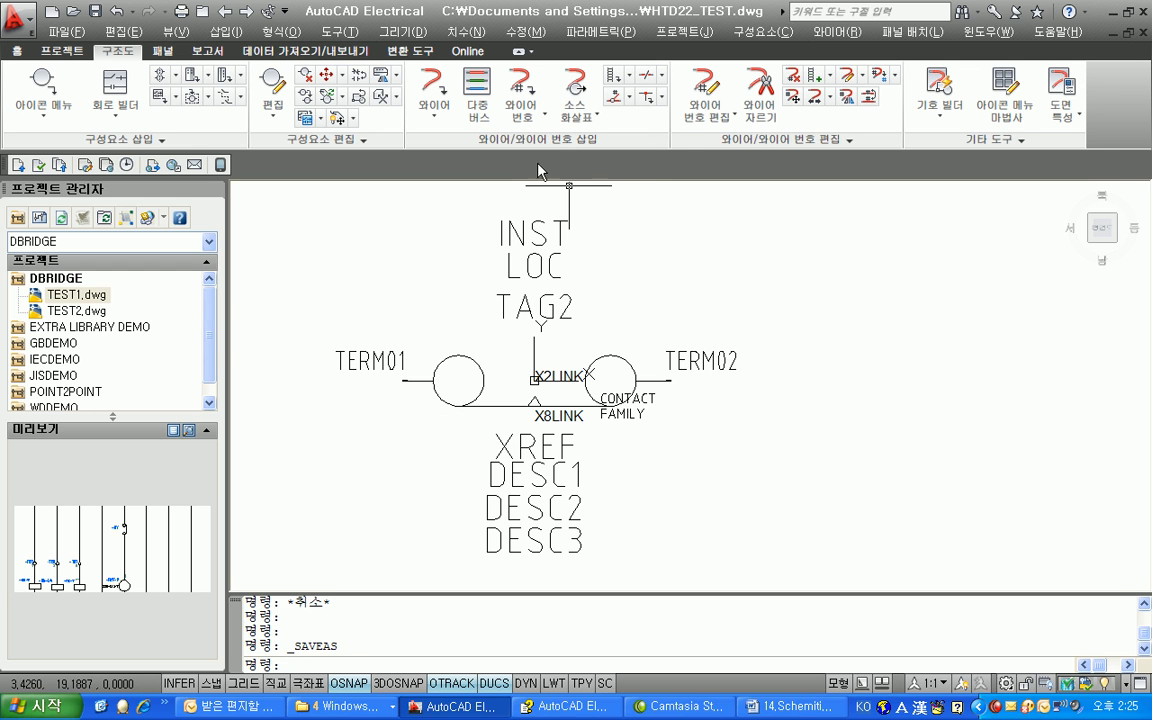
- Close all open drawings without saving Drawing4.dwg, and open TEST1.dwg from the DBRIDGE project
click(975, 33)
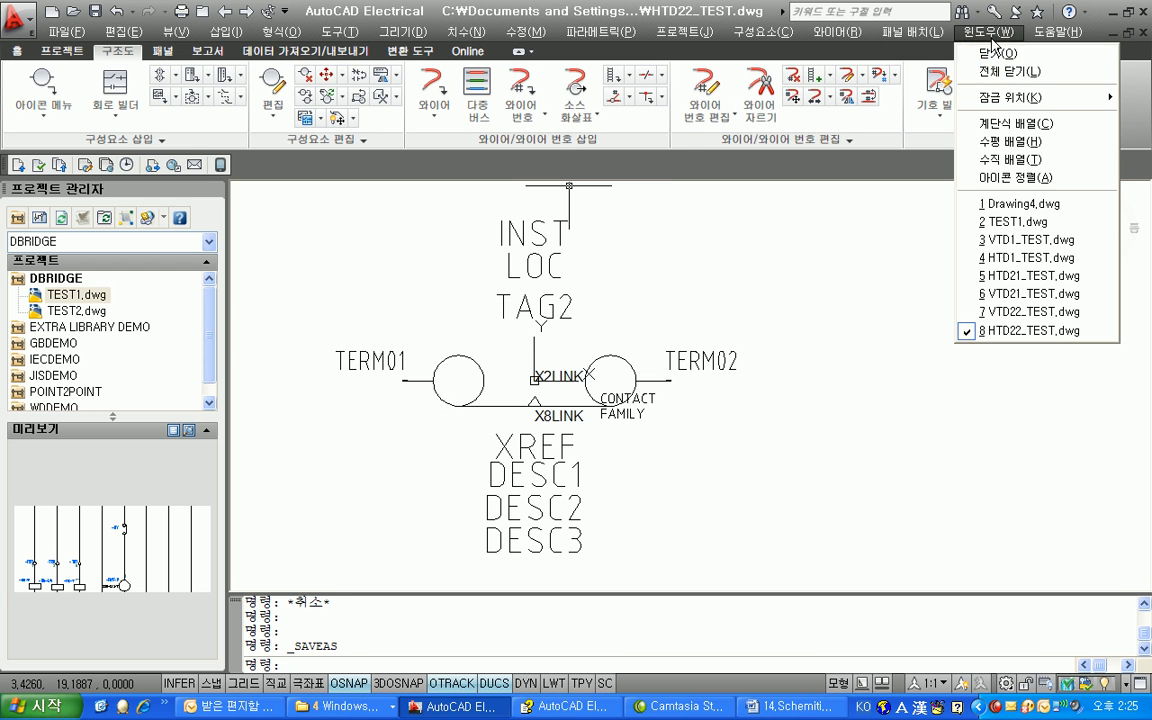
click(985, 76)
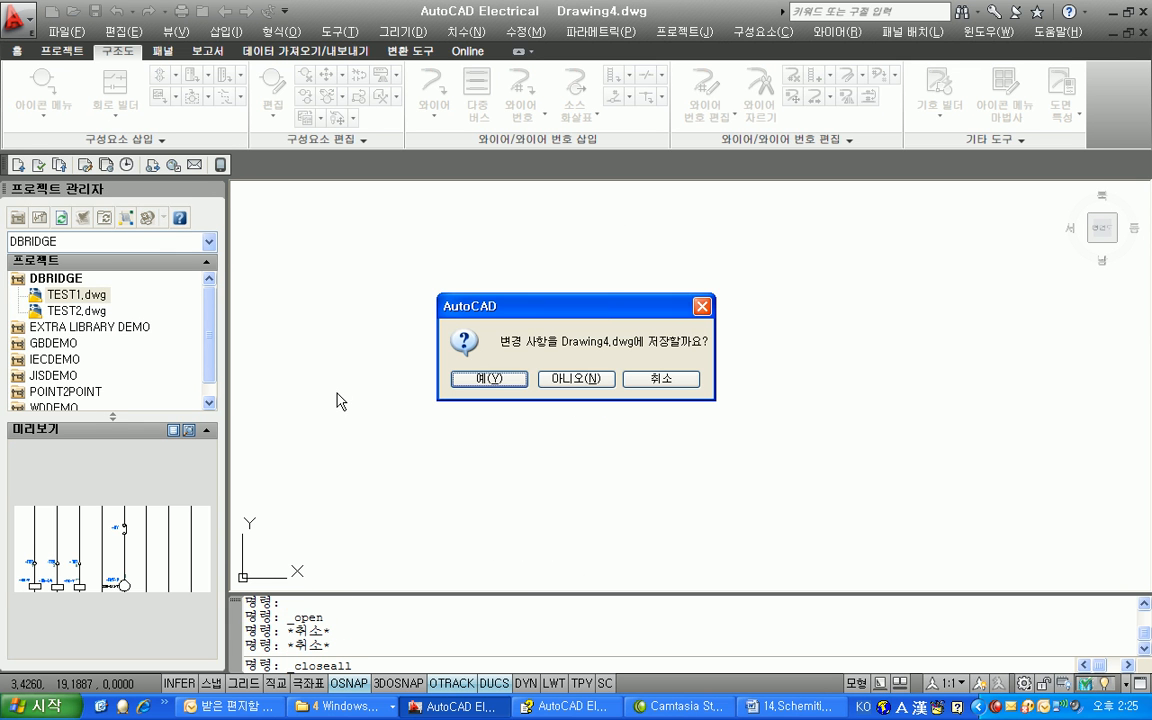
click(577, 379)
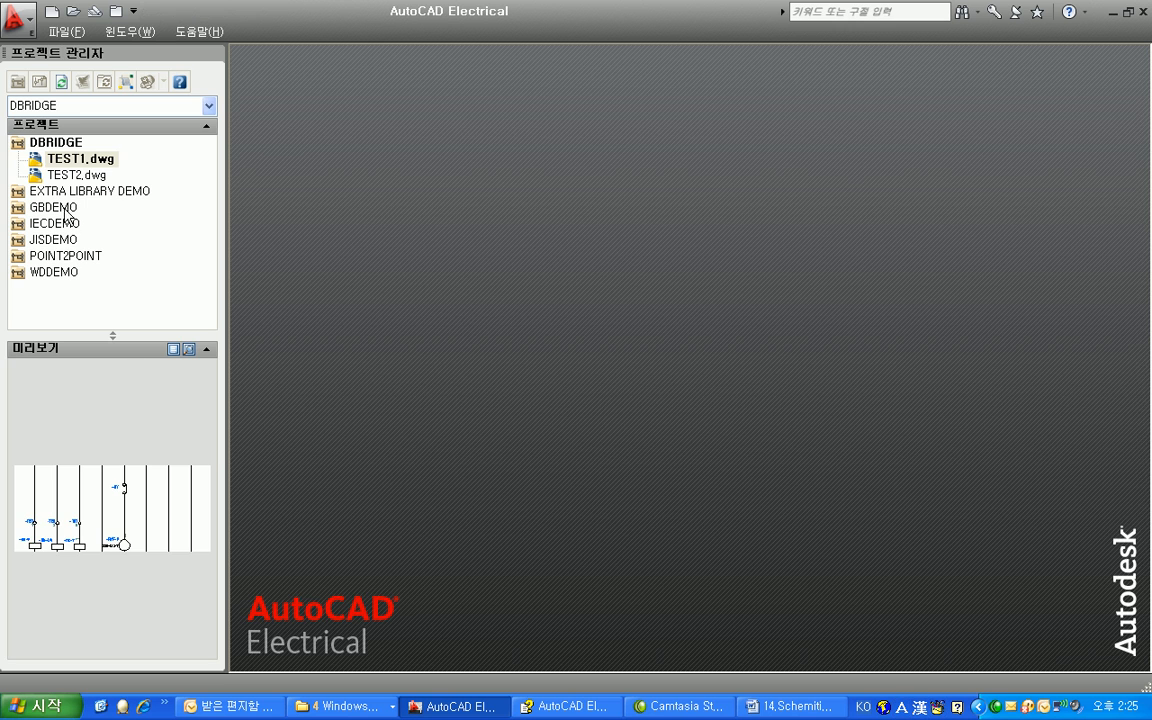
double_click(80, 158)
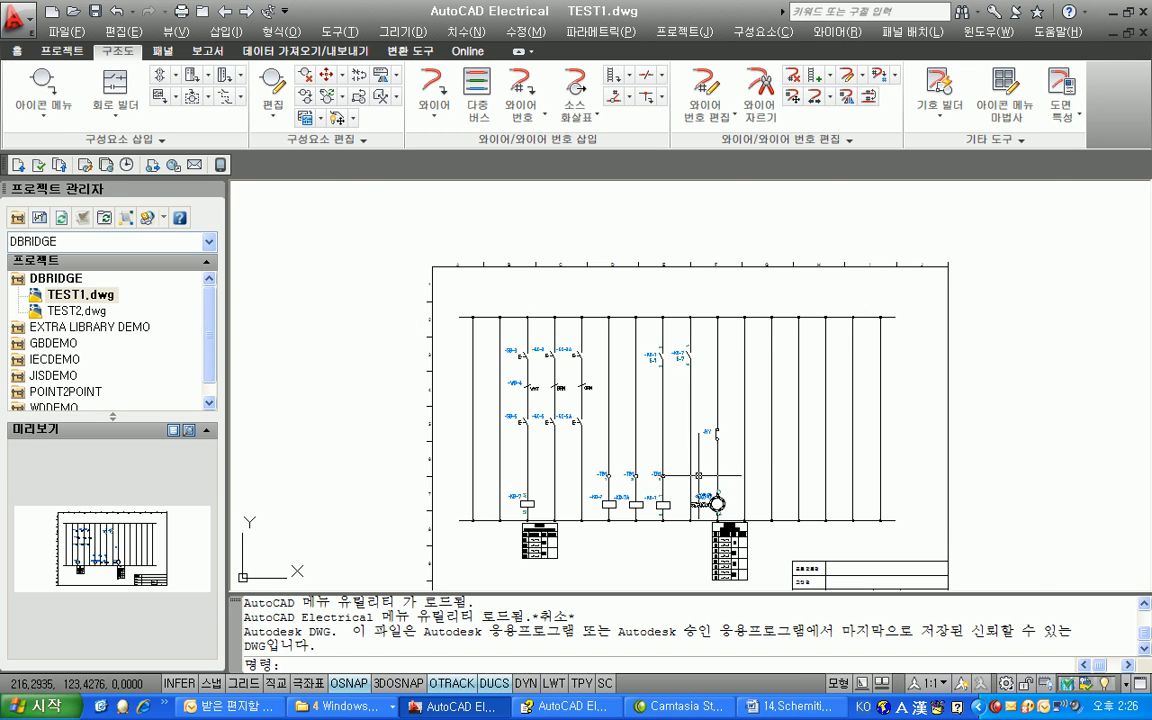
- Insert the VTD1_TEST.dwg coil symbol with object snap off, on the second vertical wire right of the RYF-7 coil
scroll(628, 428, up, 5)
click(42, 88)
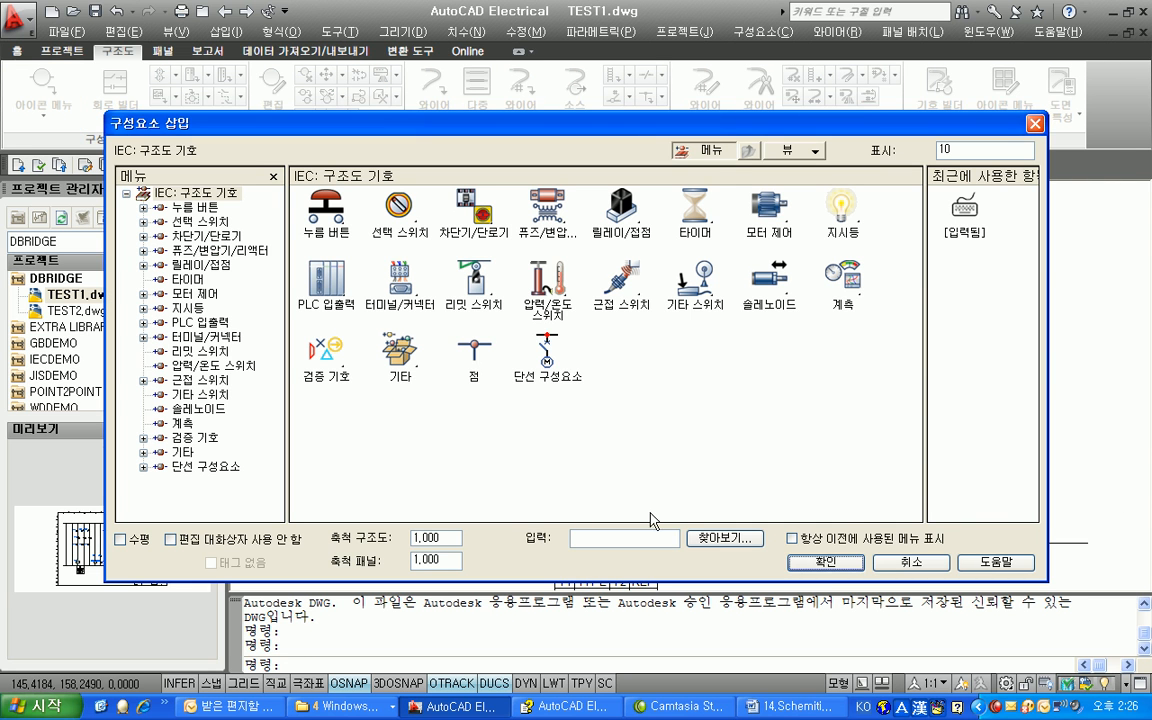
click(645, 483)
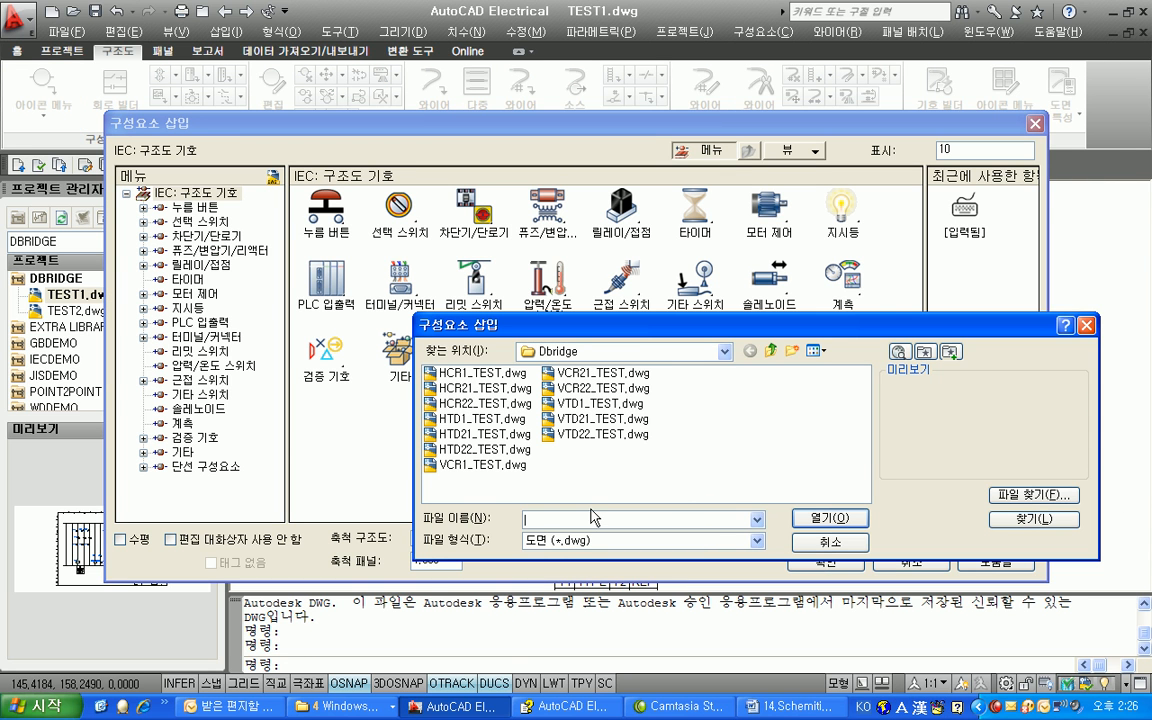
click(587, 404)
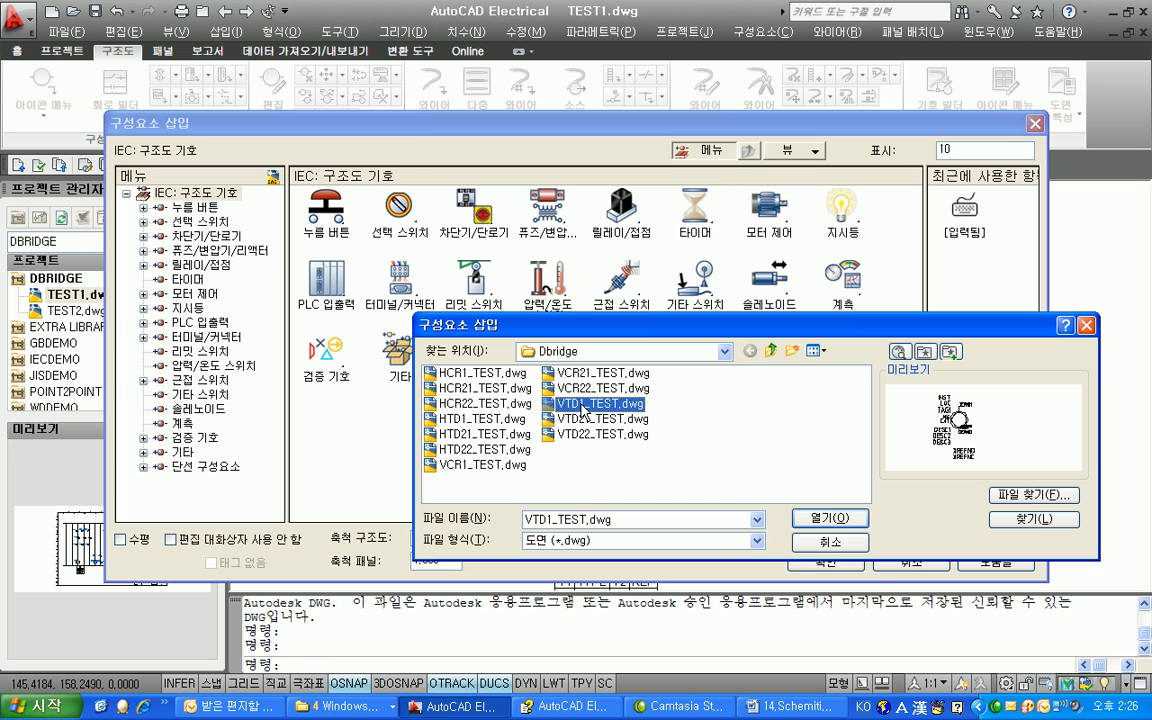
click(792, 515)
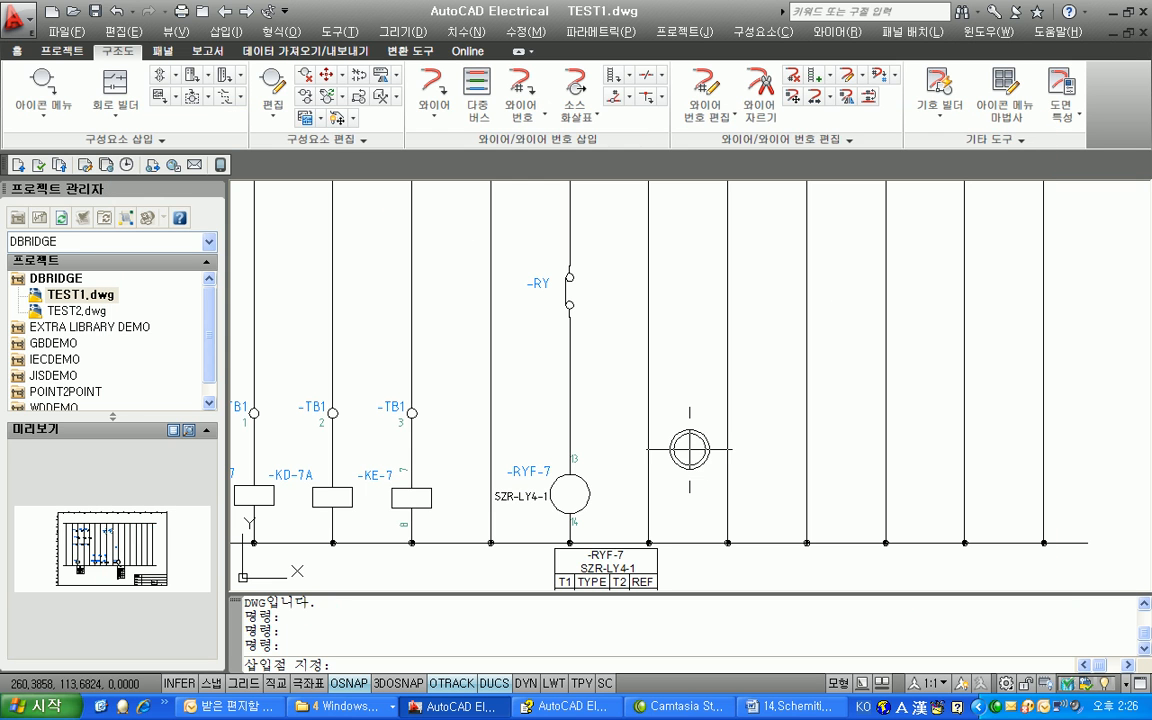
click(338, 688)
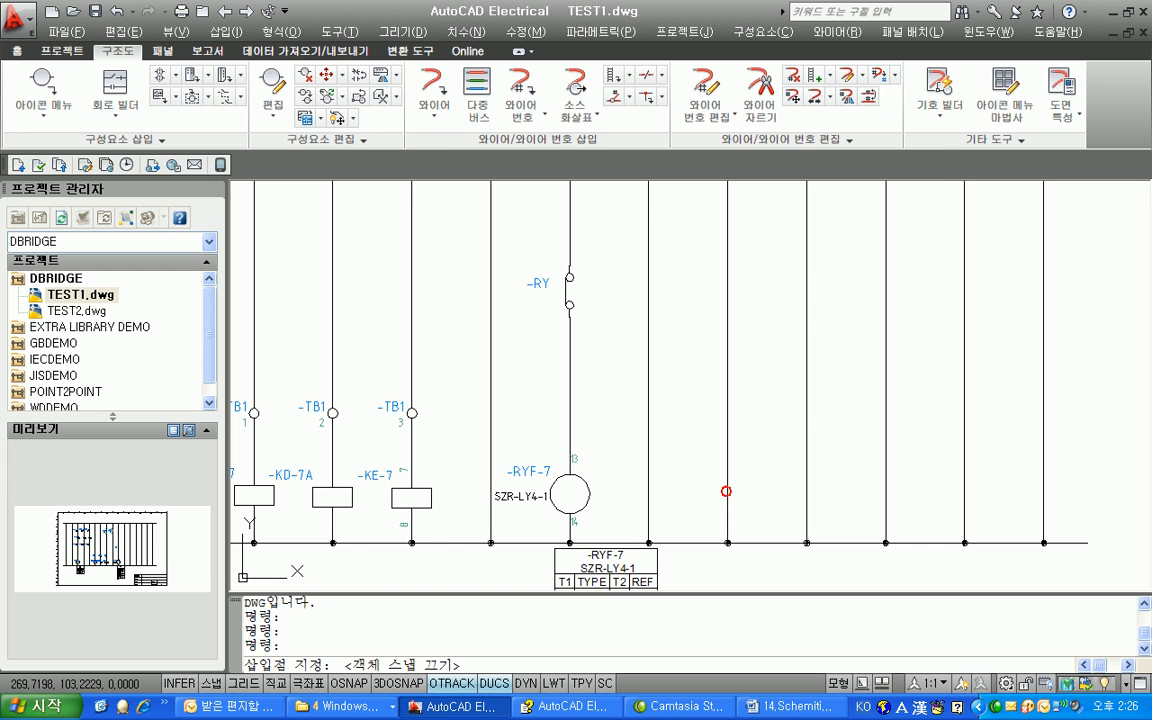
click(727, 491)
- Assign the AB catalog part 700-HS22DU24 to the new timer coil and accept its component data
click(252, 441)
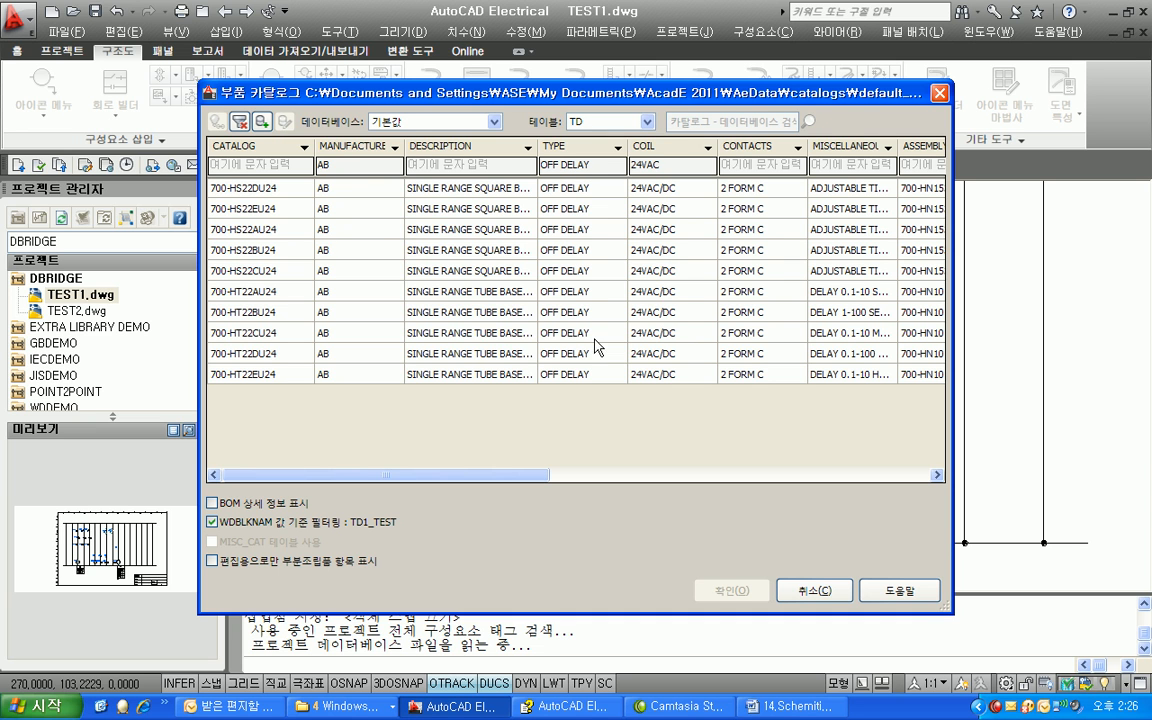
click(360, 188)
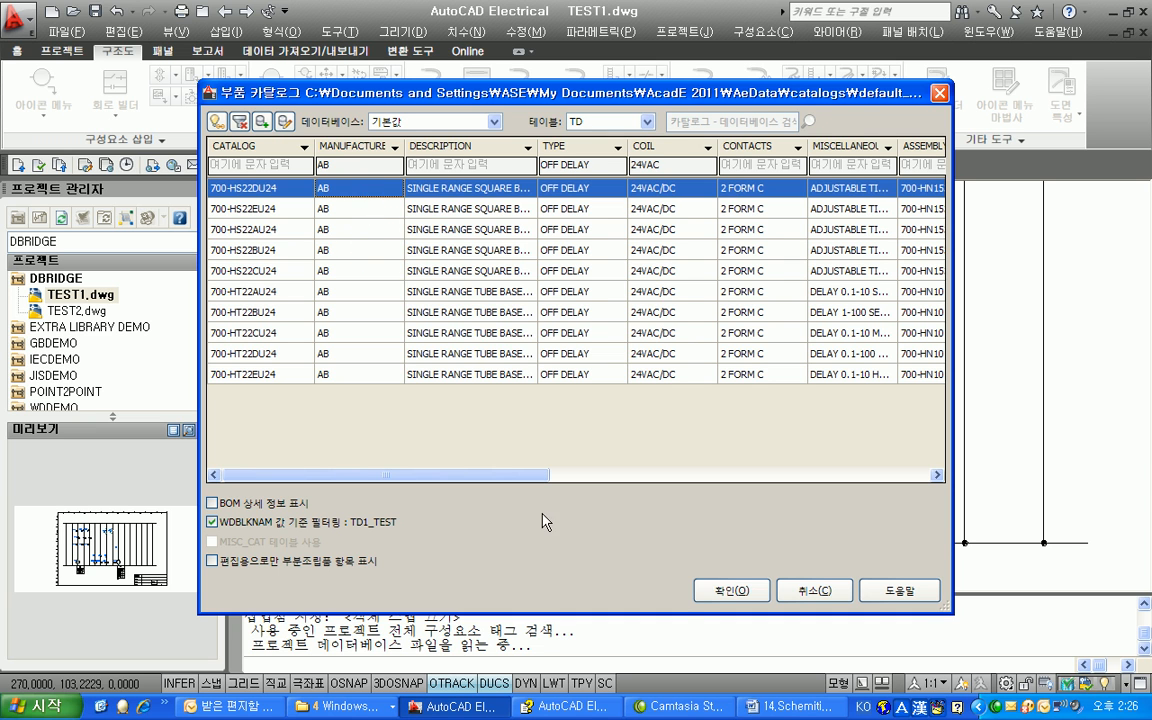
click(731, 590)
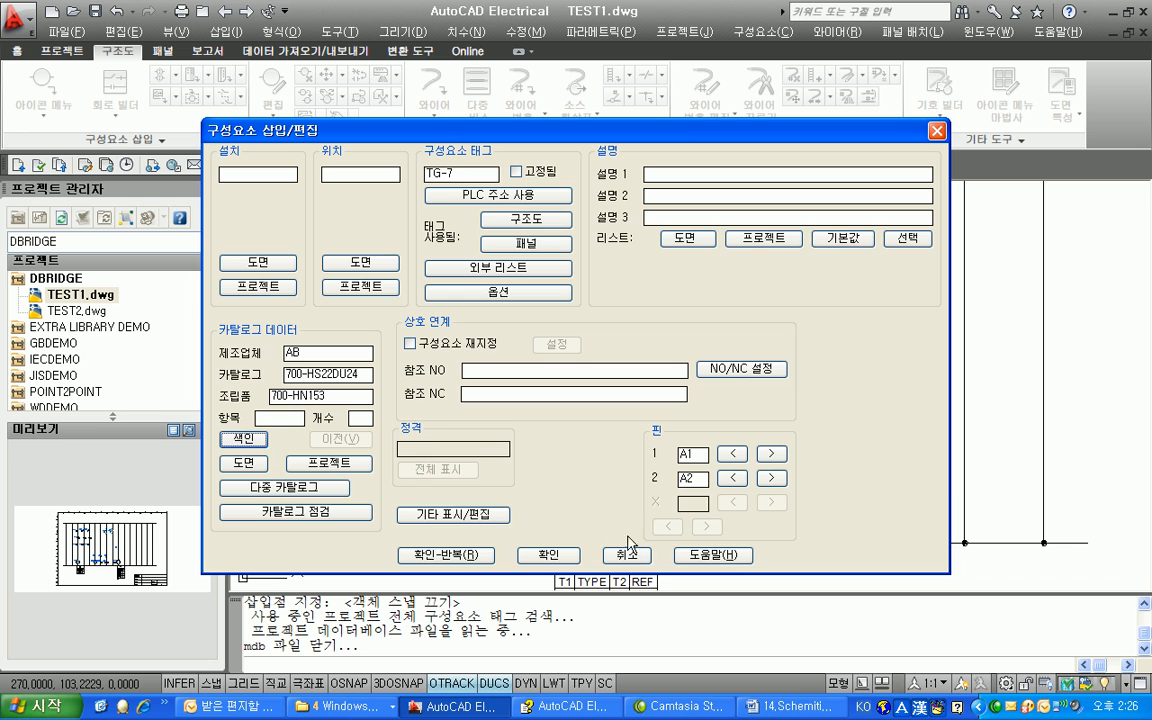
click(547, 555)
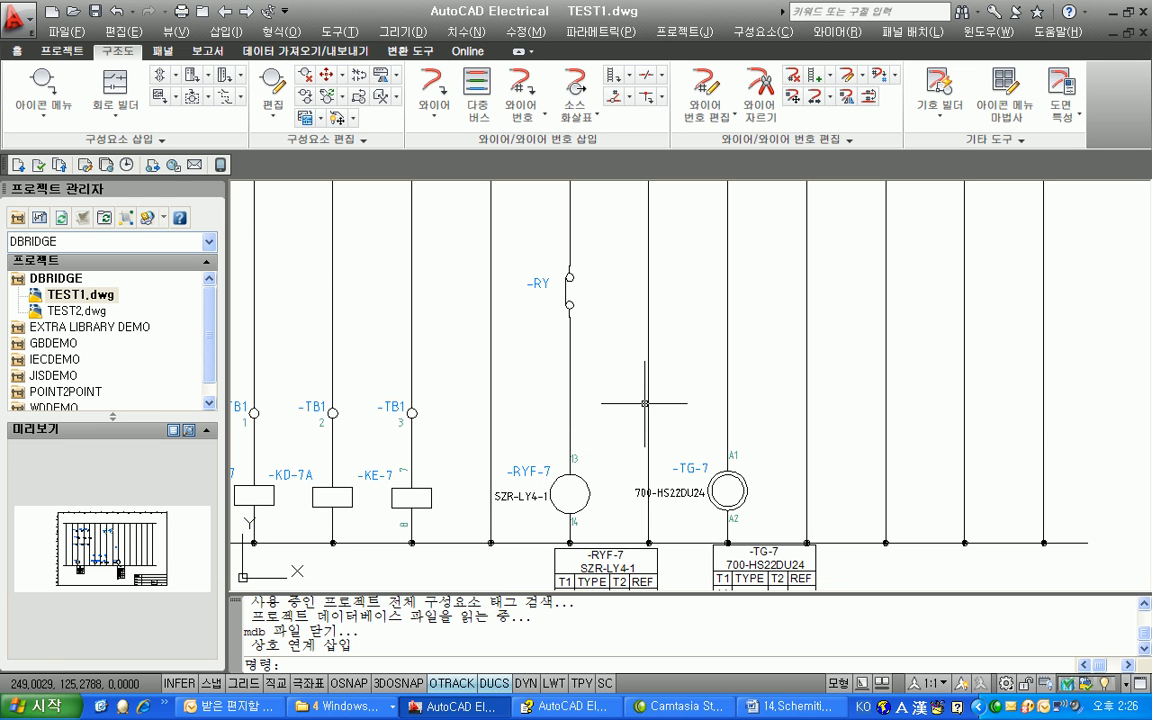
- Insert the VTD21_TEST.dwg contact symbol from the Dbridge folder on the vertical wire above the TG-7 timer coil
click(42, 88)
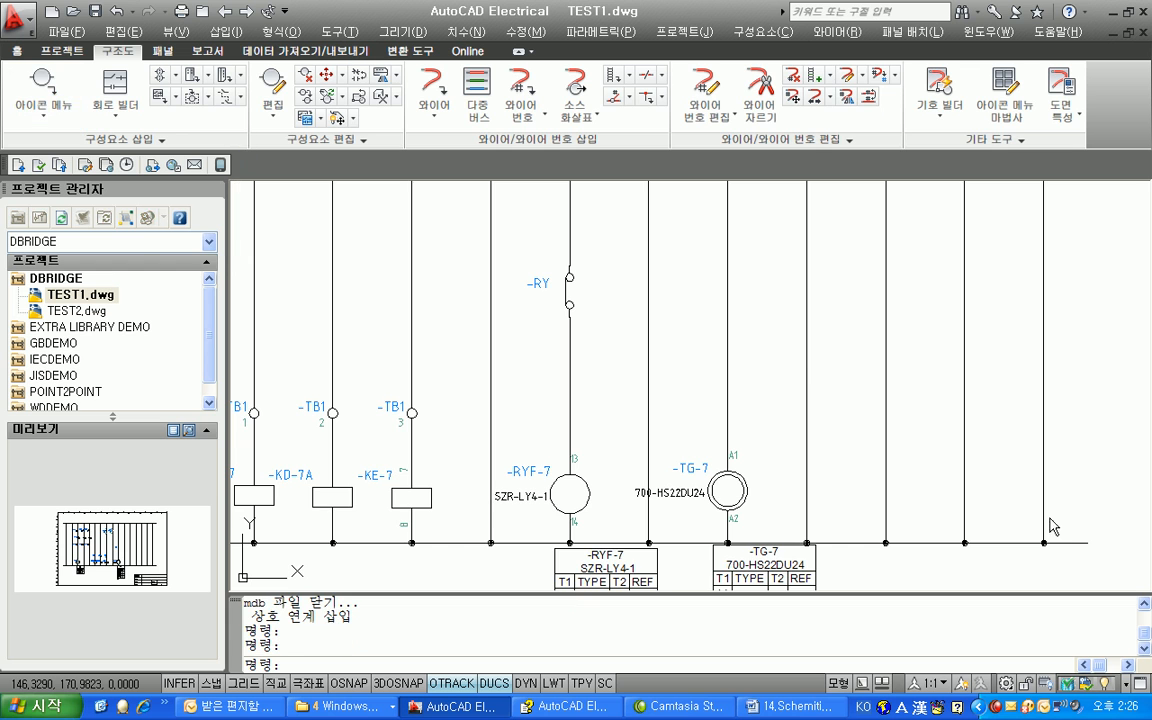
click(724, 538)
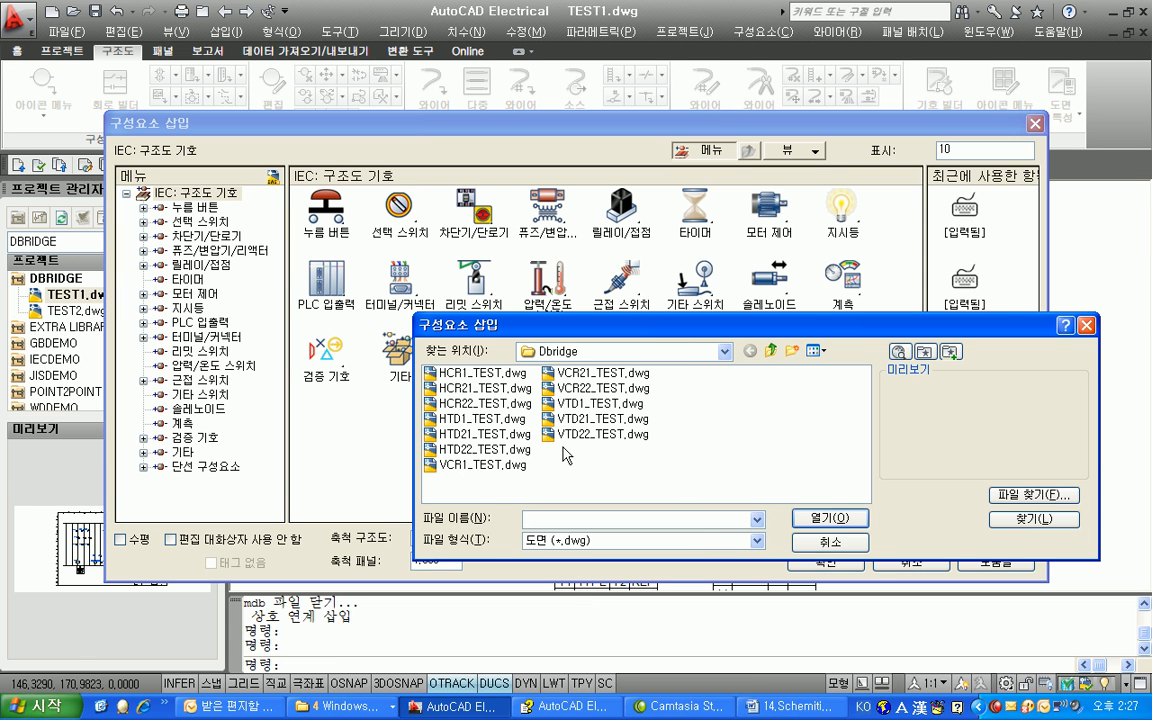
click(598, 403)
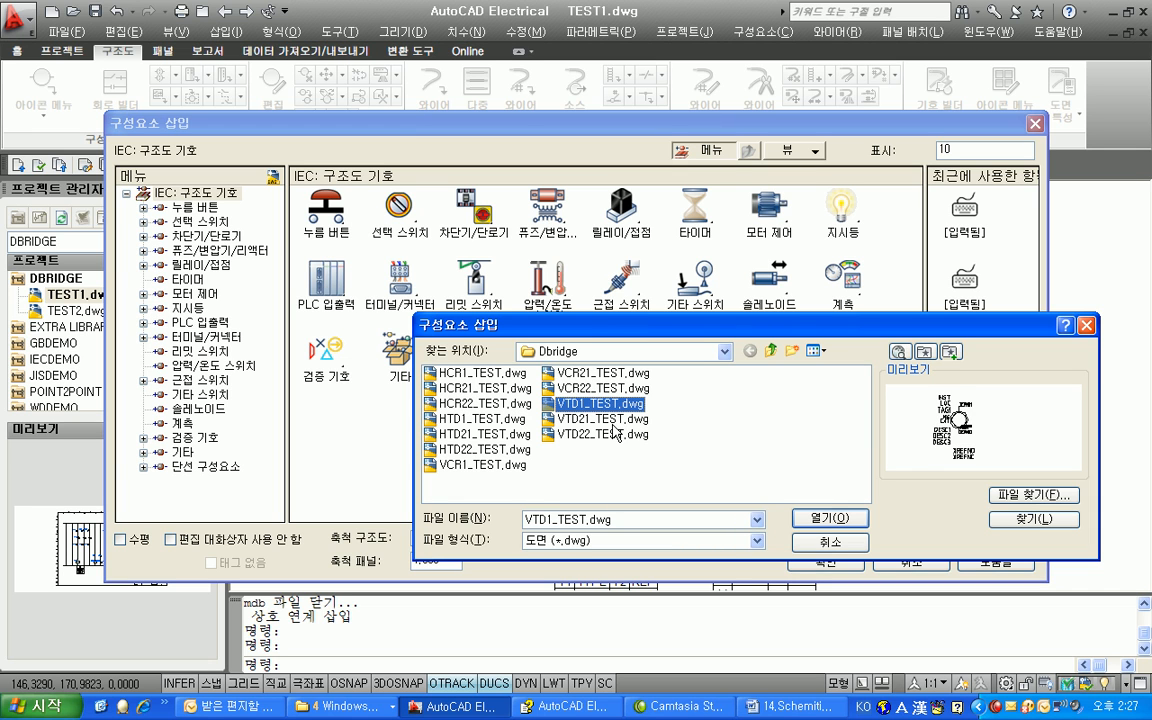
click(605, 419)
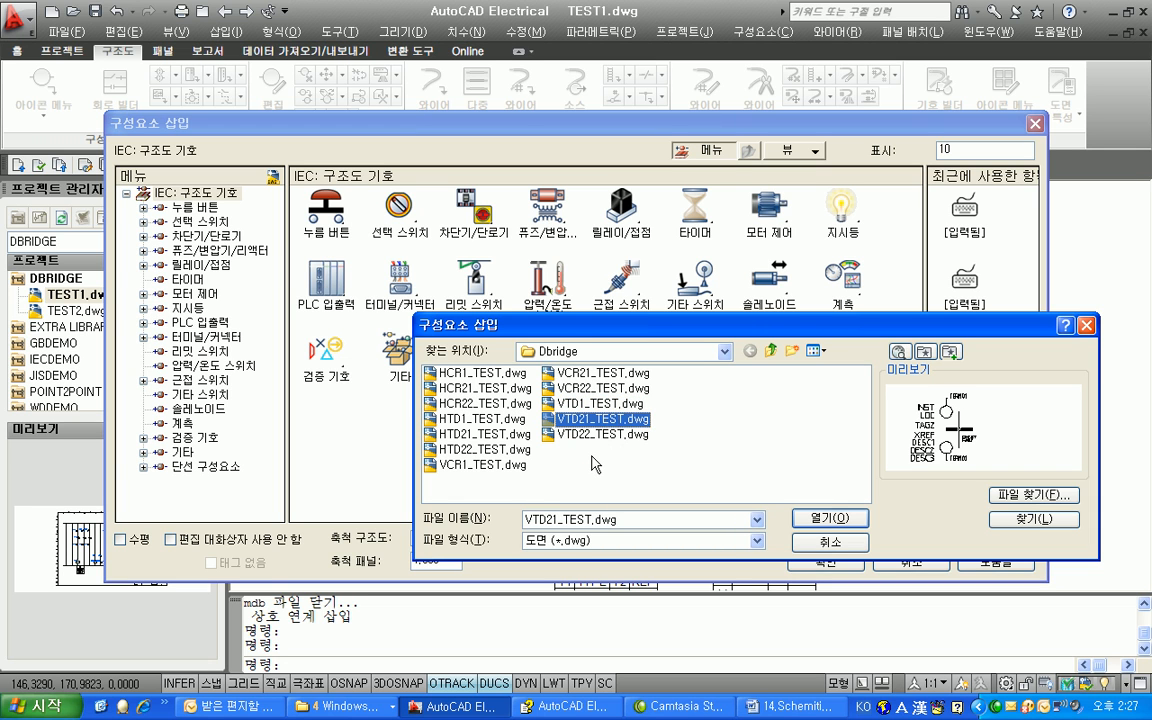
click(815, 519)
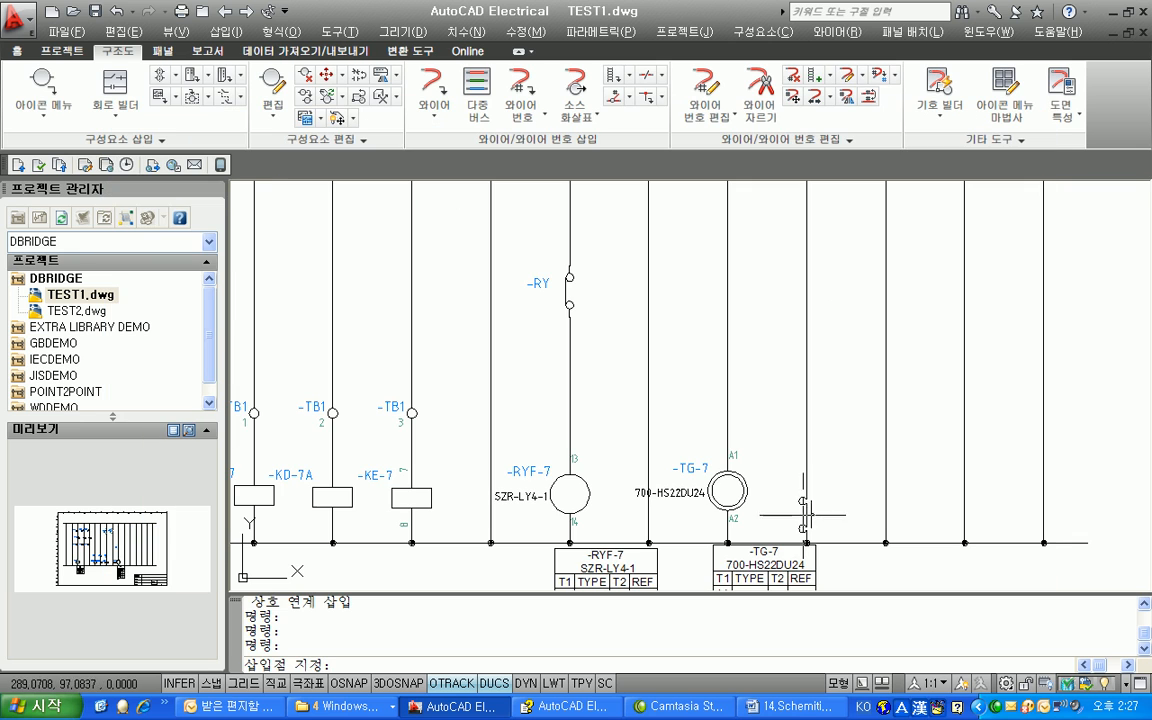
click(730, 283)
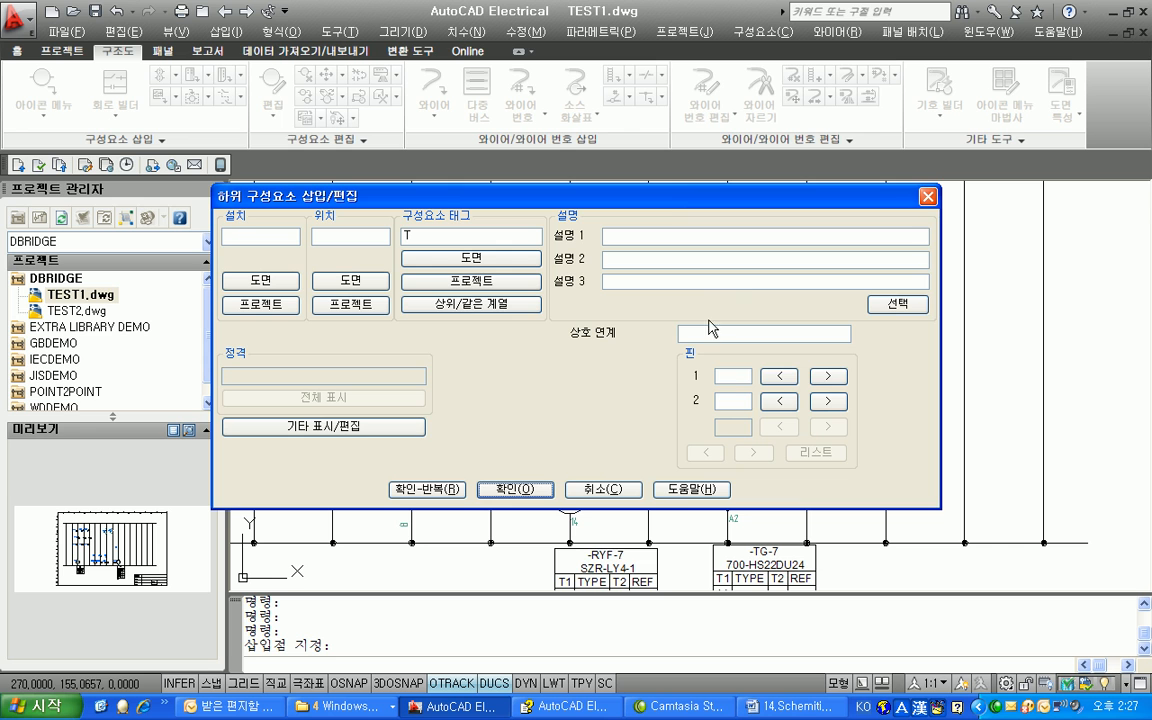
- Link the new contact to the TG-7 coil as its parent and accept pins 11 and 14
click(470, 303)
click(706, 481)
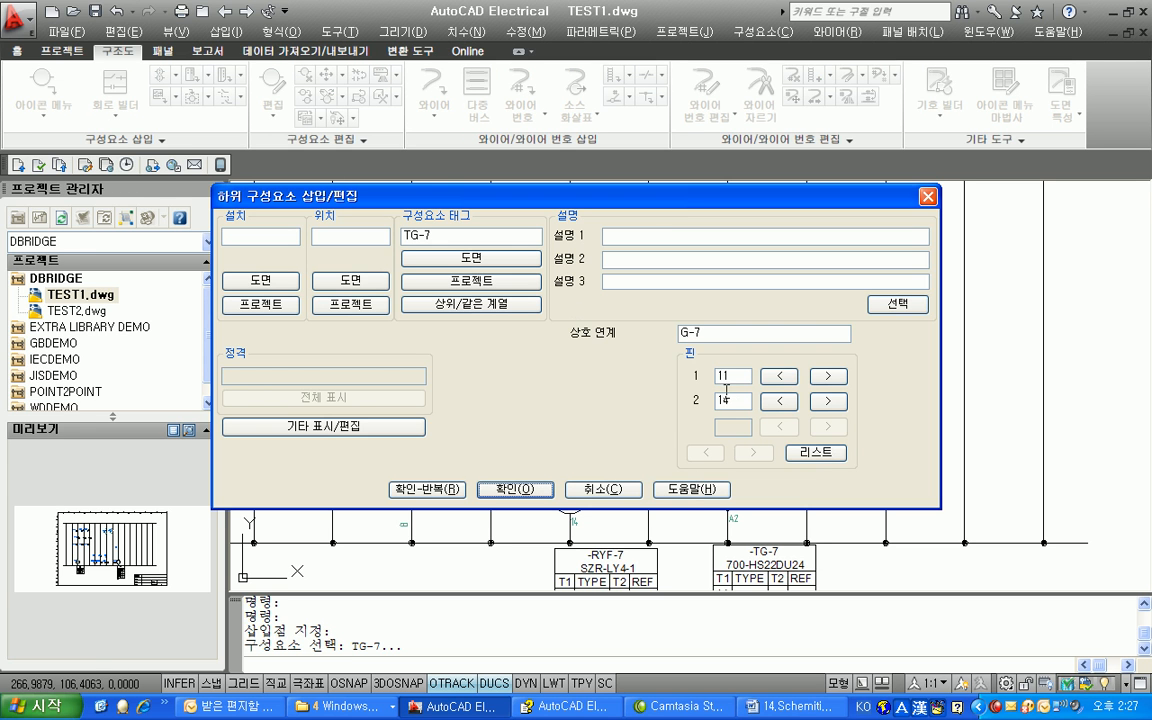
click(541, 490)
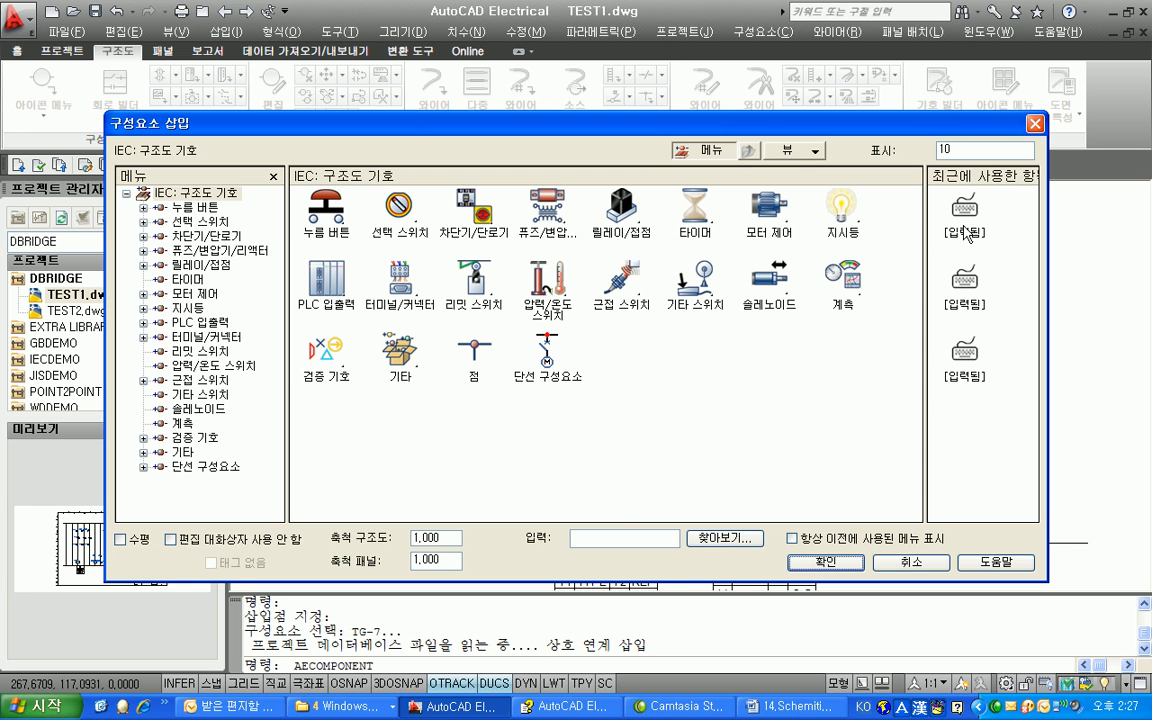
- Insert a second VTD21_TEST.dwg contact on the next vertical wire to the right, level with the first TG-7 contact
click(725, 538)
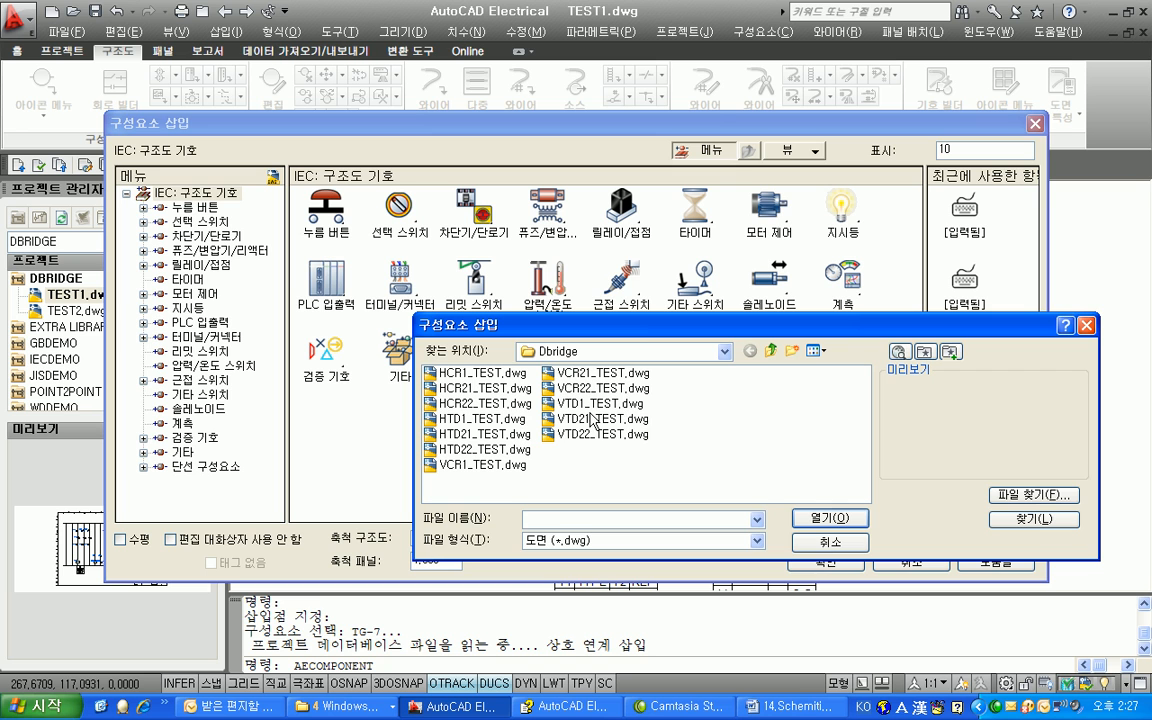
click(582, 419)
click(812, 517)
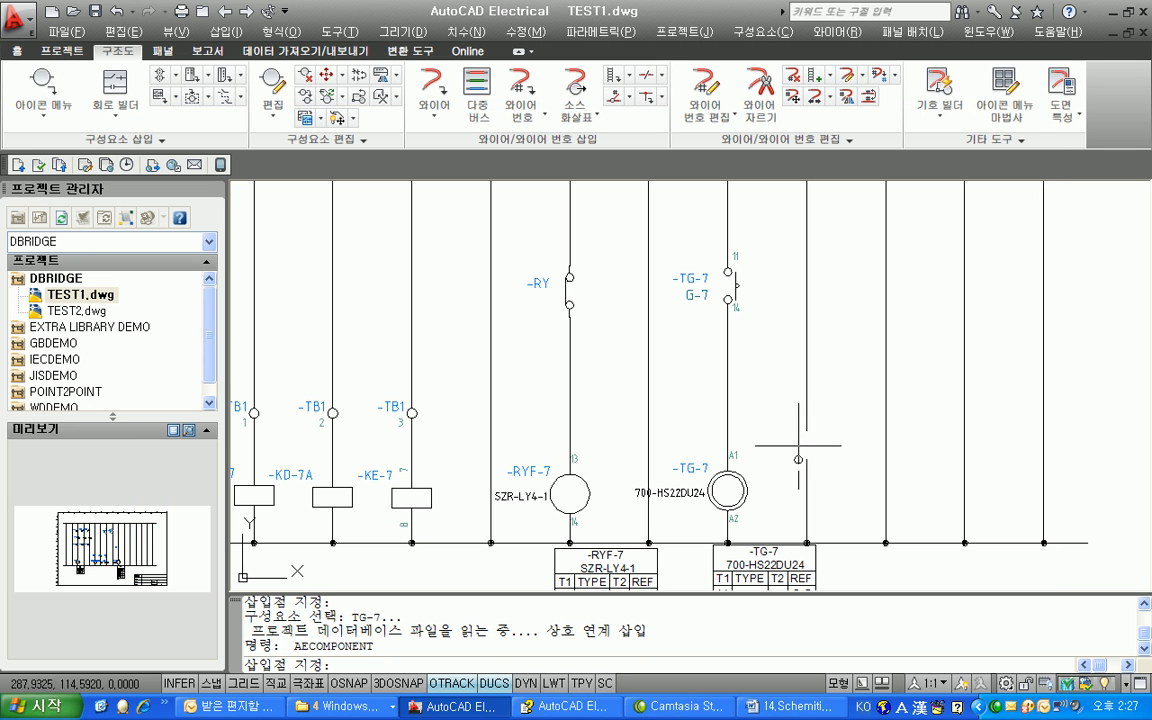
click(807, 250)
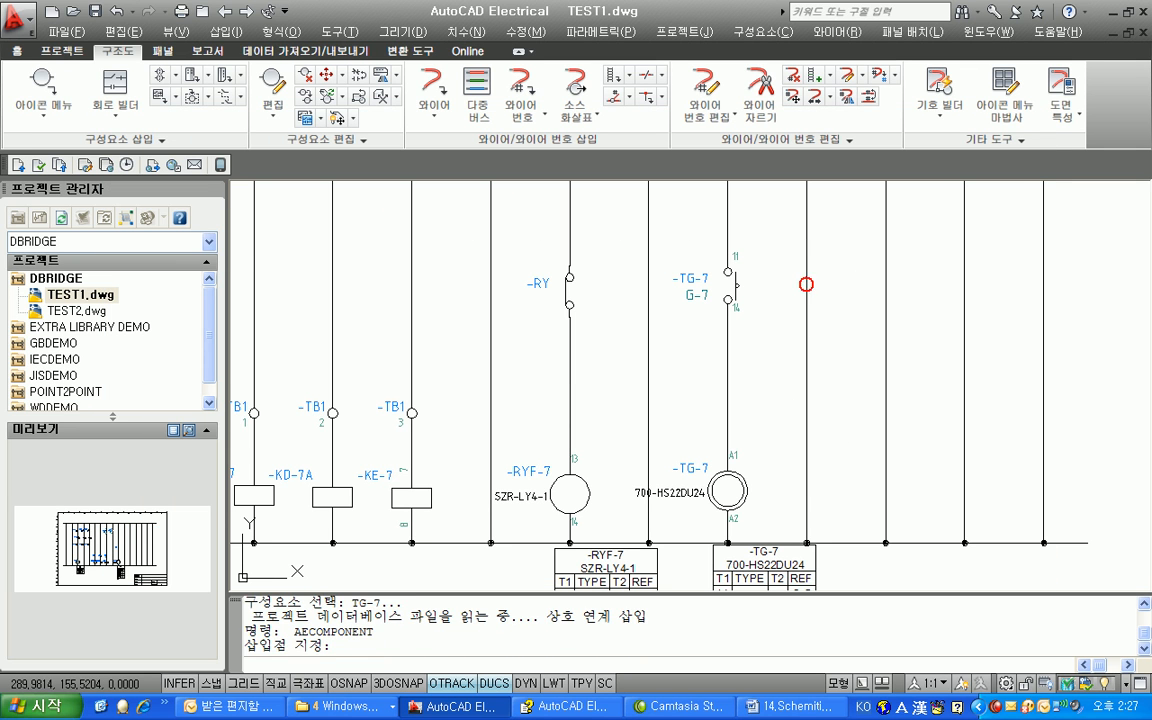
- Assign the second contact to the parent coil TG-7 and accept pins 31 and 34
click(515, 489)
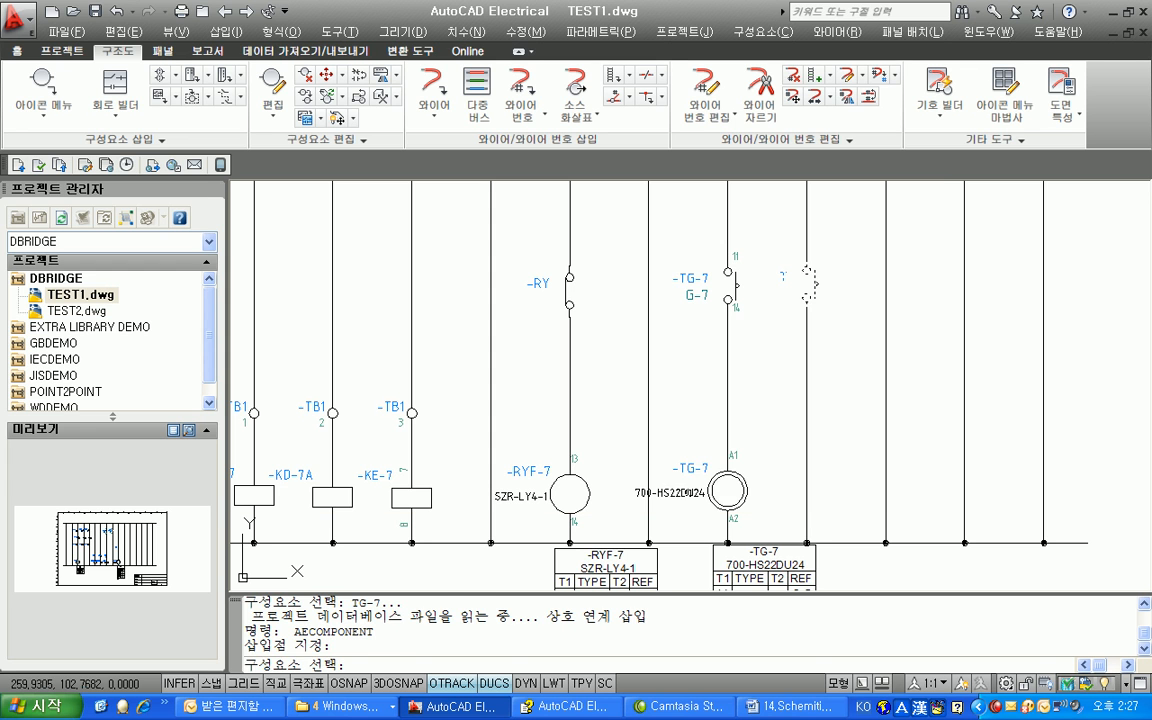
click(708, 486)
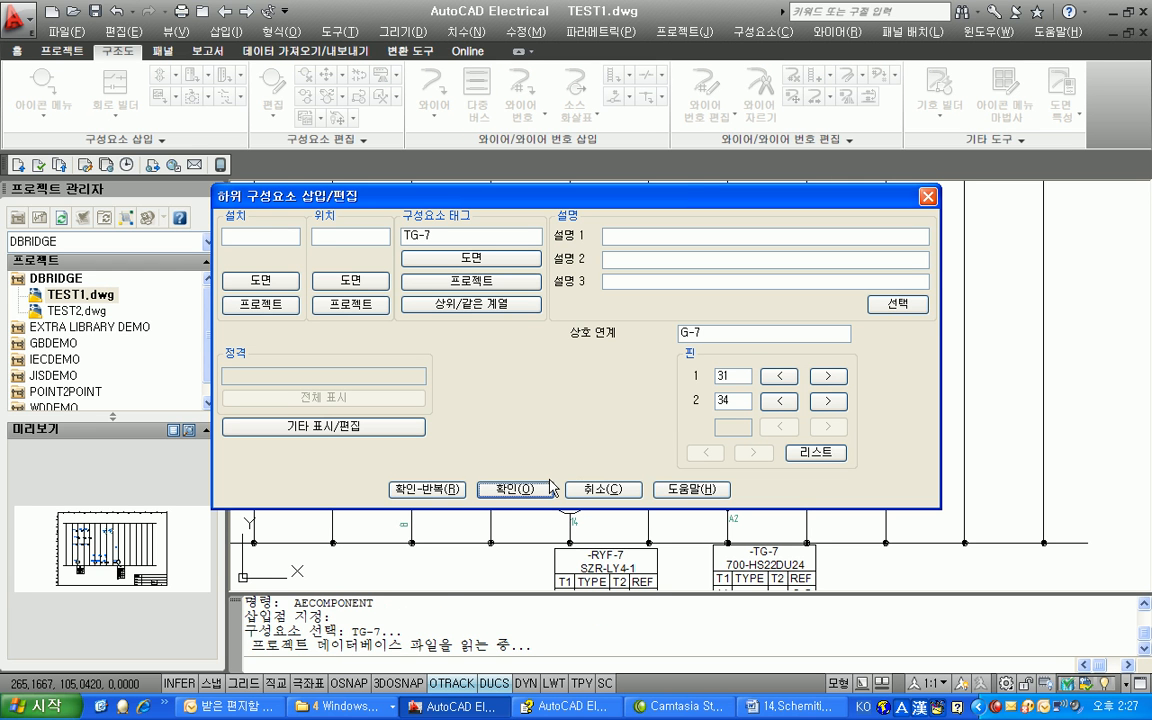
click(518, 489)
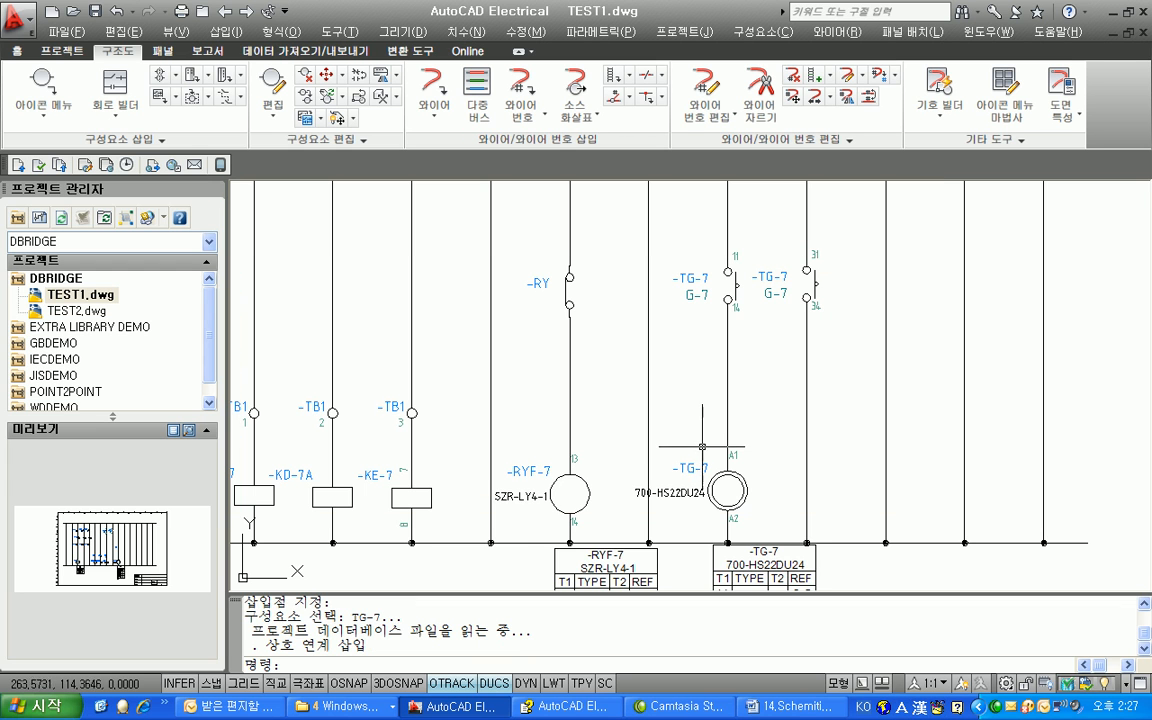
- Toggle the second TG-7 contact, with pins 31 and 34, from normally open to normally closed
key(Escape)
key(Escape)
scroll(720, 340, up, 3)
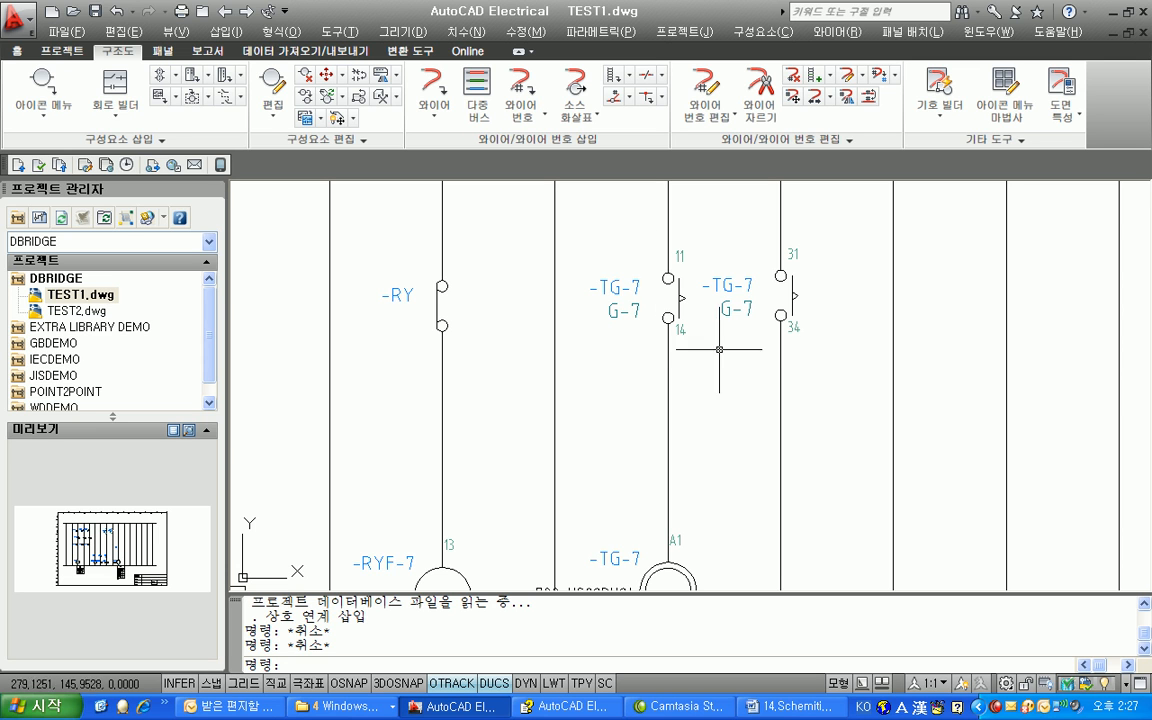
click(357, 78)
click(783, 301)
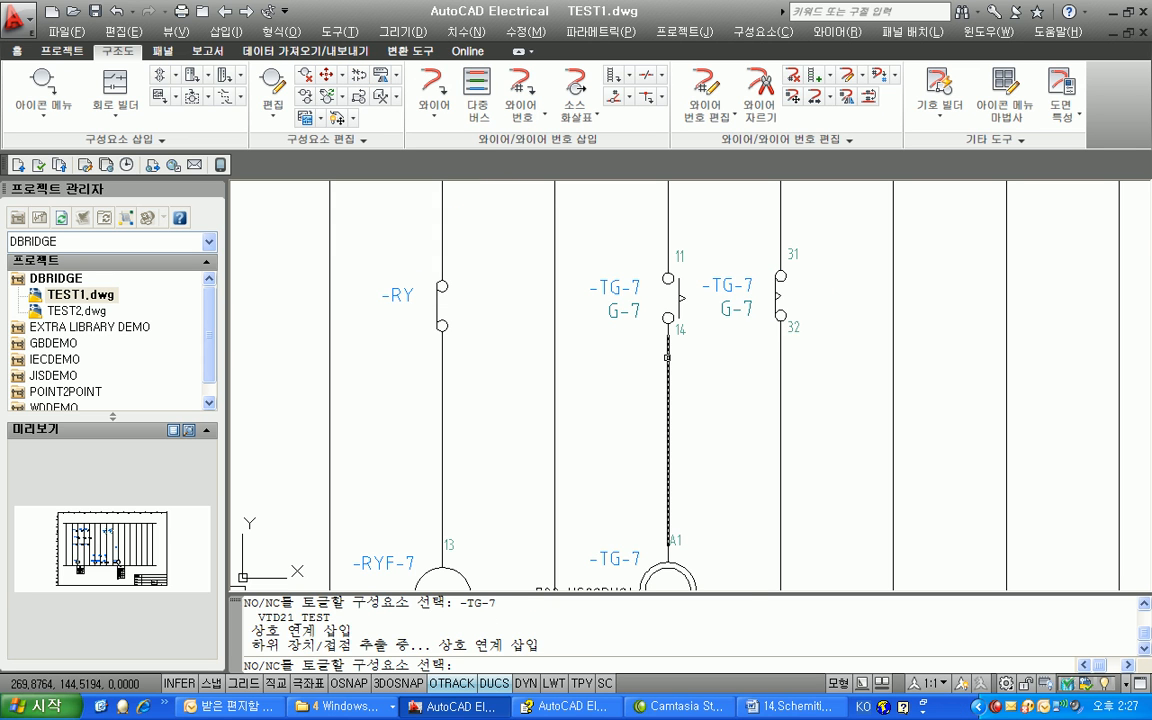
key(Escape)
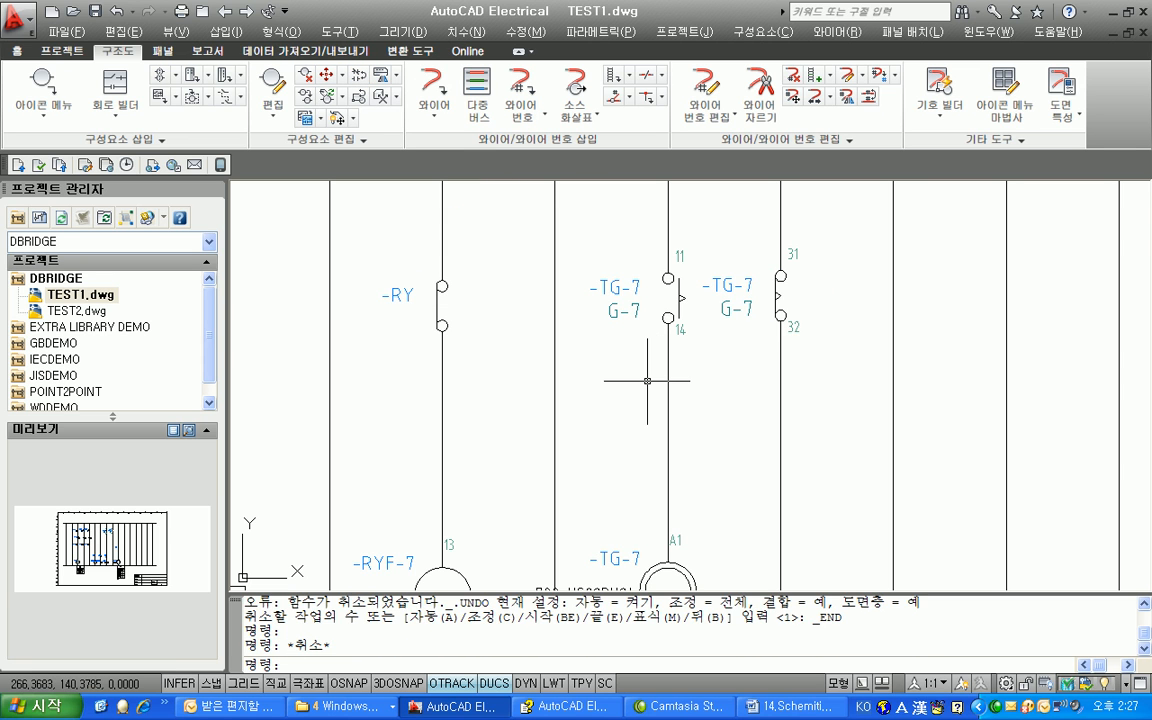
- Examine the contact cross-reference table below the TG-7 coil, and display the whole drawing
scroll(647, 381, down, 3)
scroll(618, 446, up, 3)
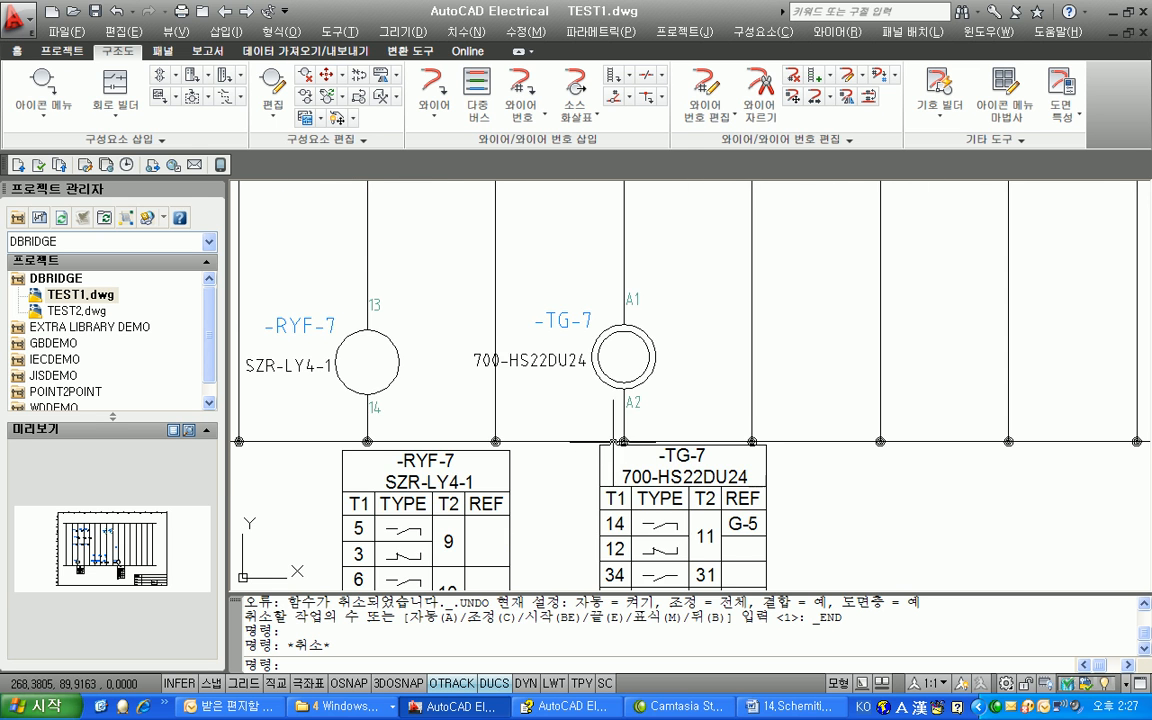
middle_drag(618, 446, 554, 342)
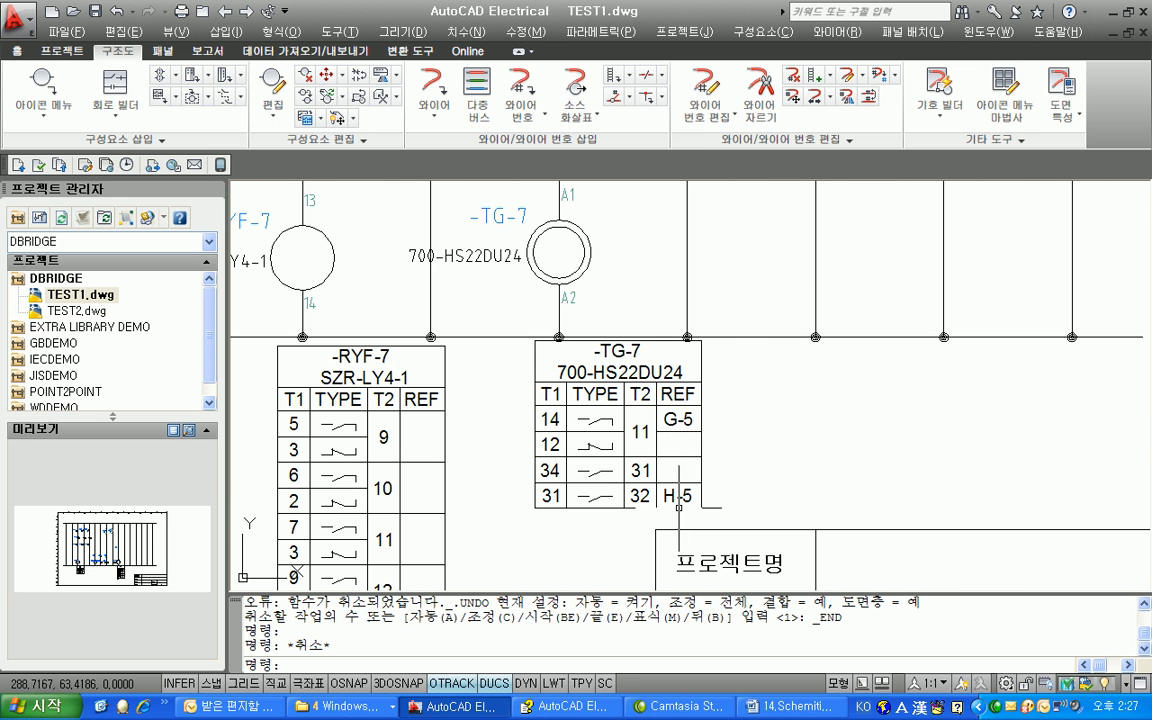
scroll(800, 458, down, 3)
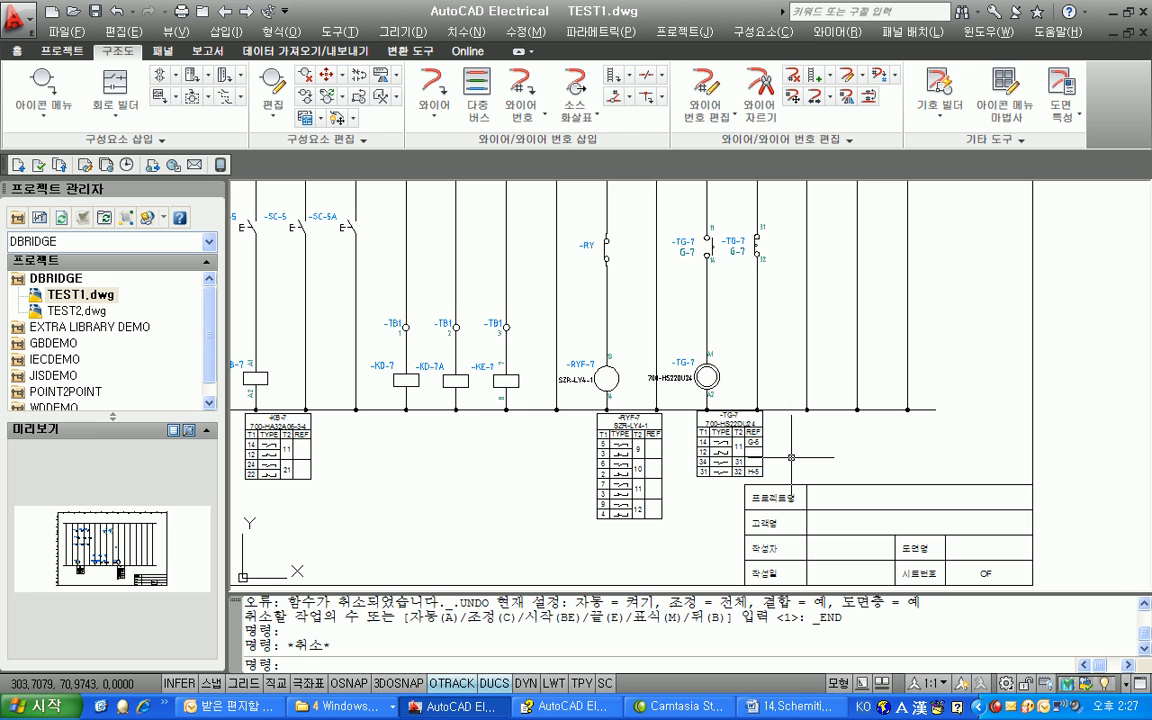
text(Z)
key(Return)
text(A)
key(Return)
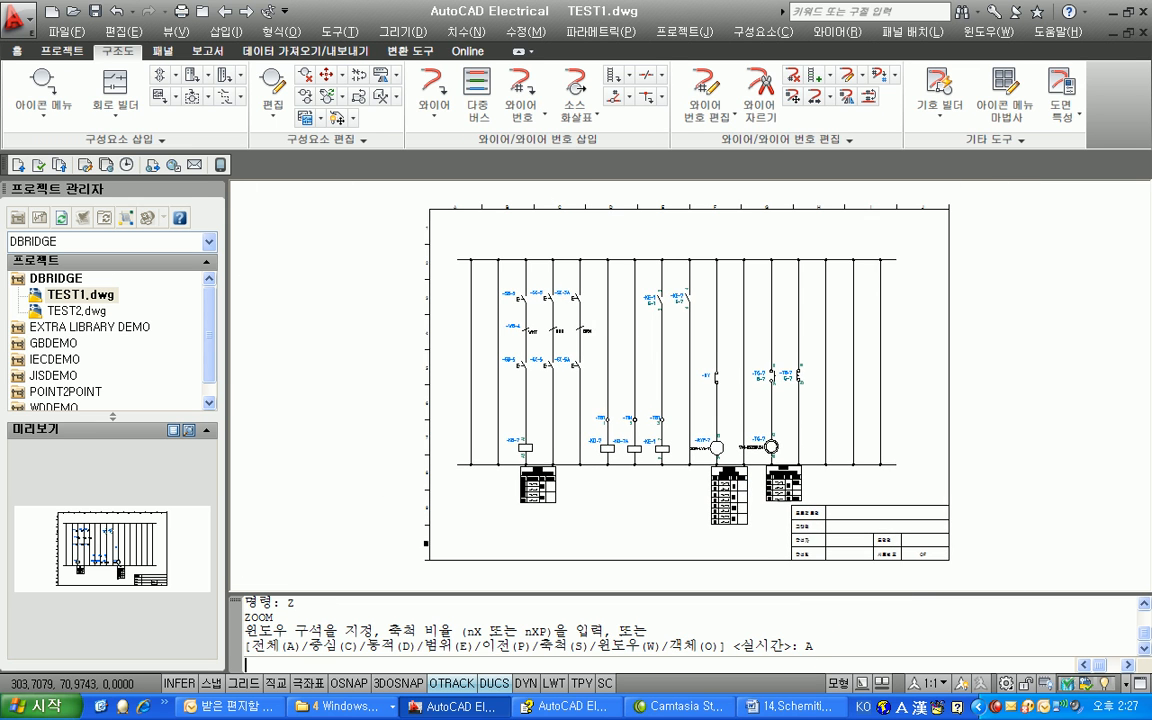